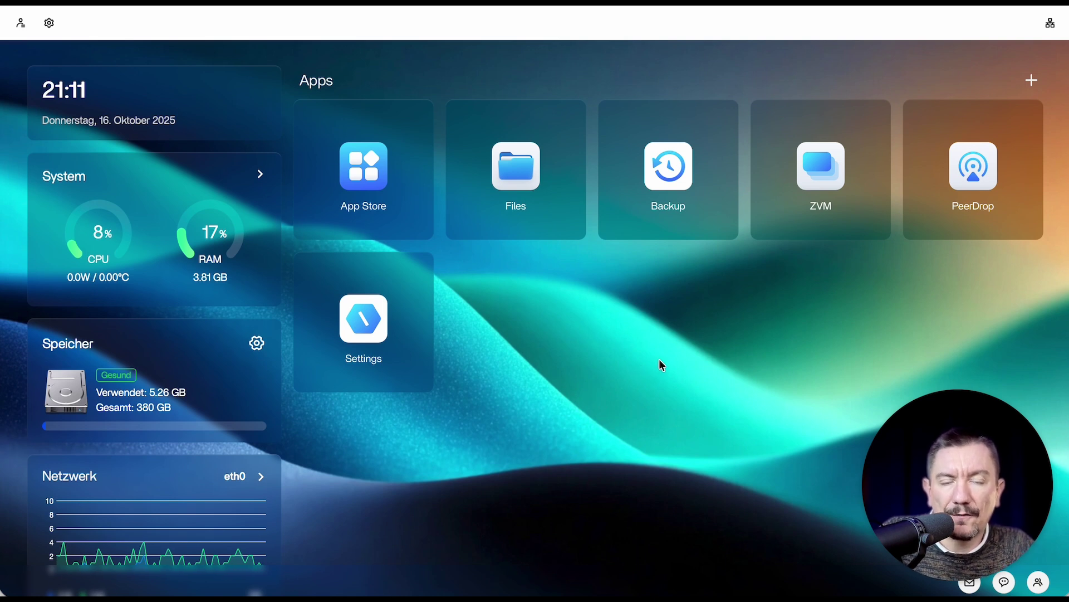
Search the ZimaOS App Store for 'portainer' and install the Portainer app
click(356, 174)
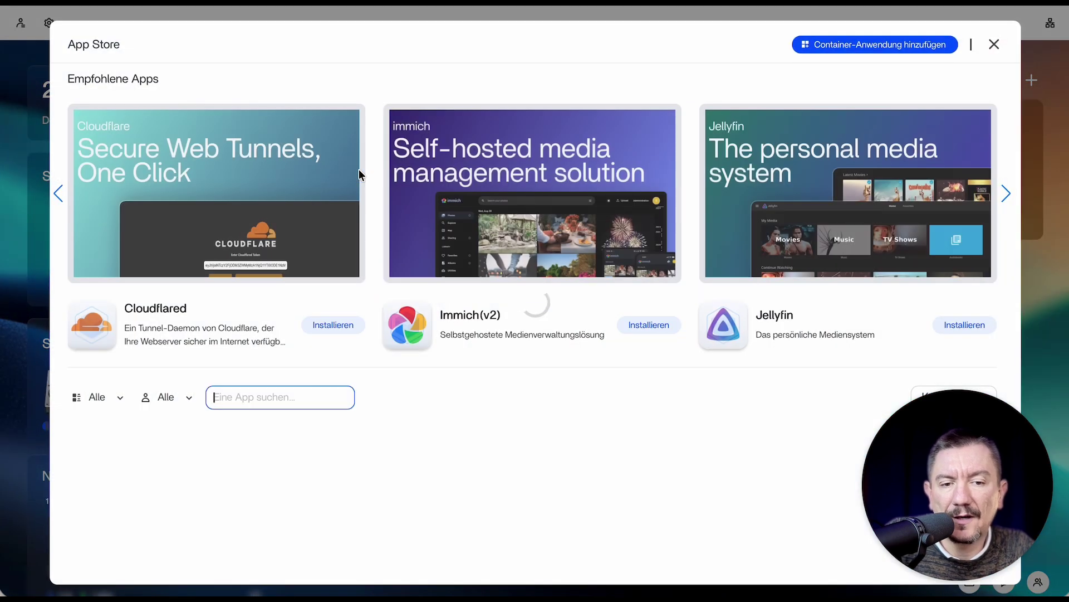
click(246, 400)
text(p)
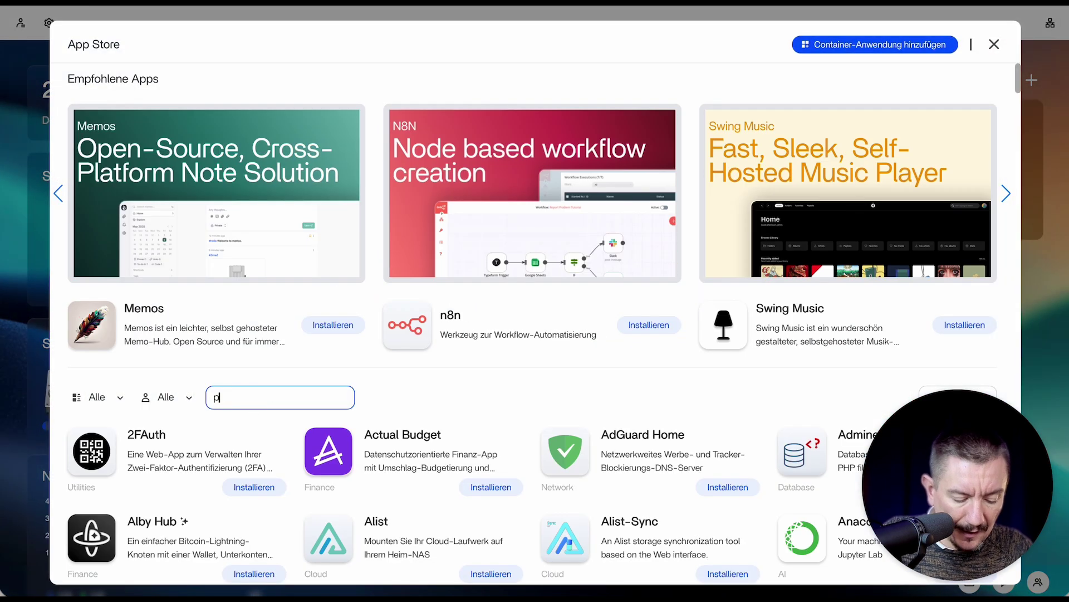
text(ortainer)
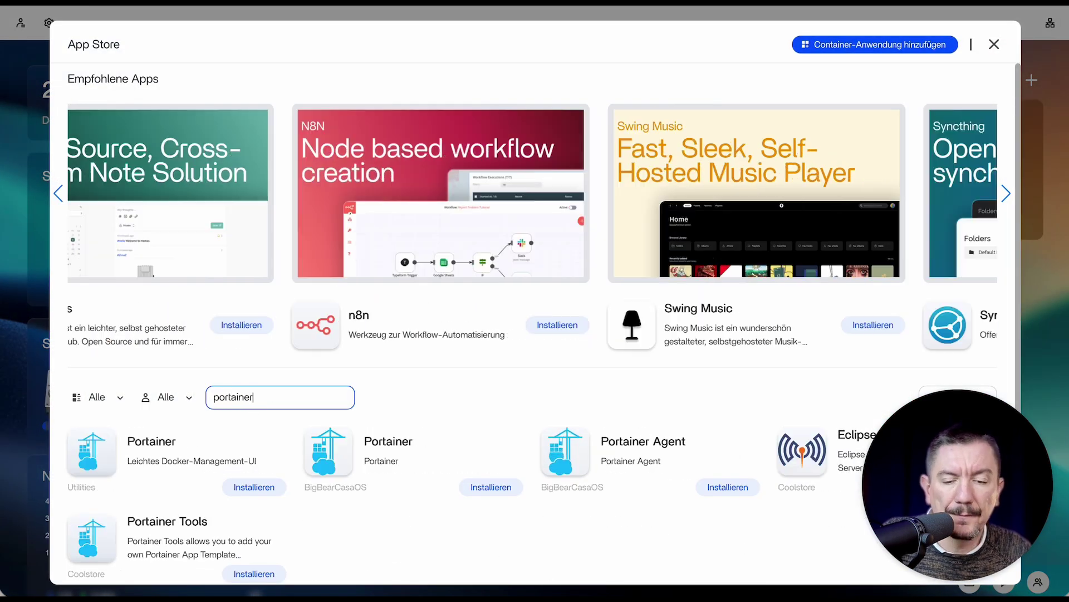
click(251, 486)
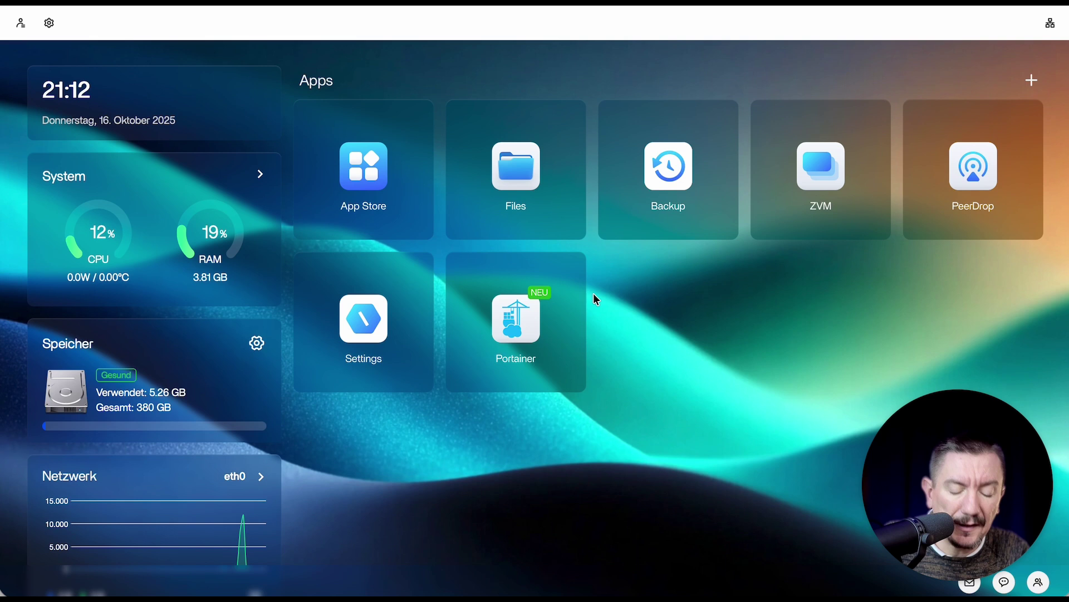
Open OpenArchiver's docker-compose.yml on GitHub in a new tab and copy the raw file
key(super+t)
key(super+l)
key(Escape)
scroll(489, 318, down, 2)
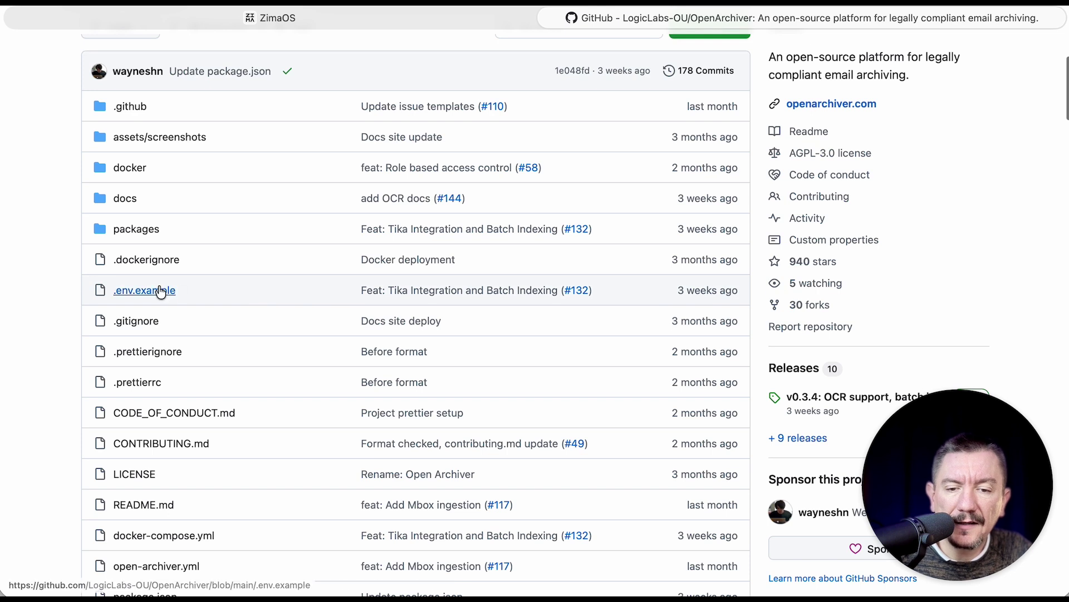
scroll(167, 294, down, 5)
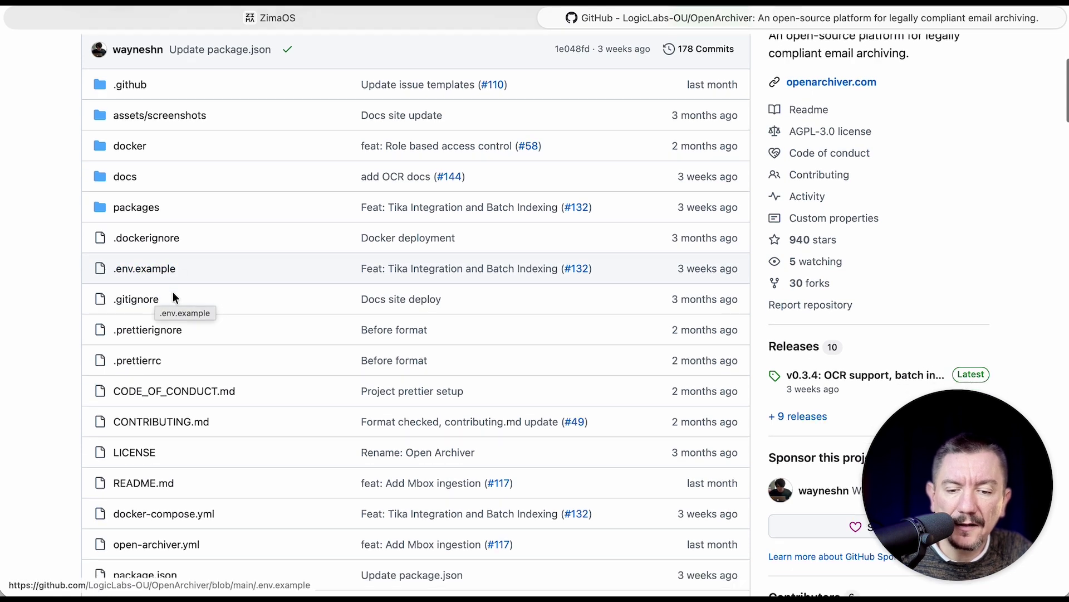
scroll(172, 292, down, 1)
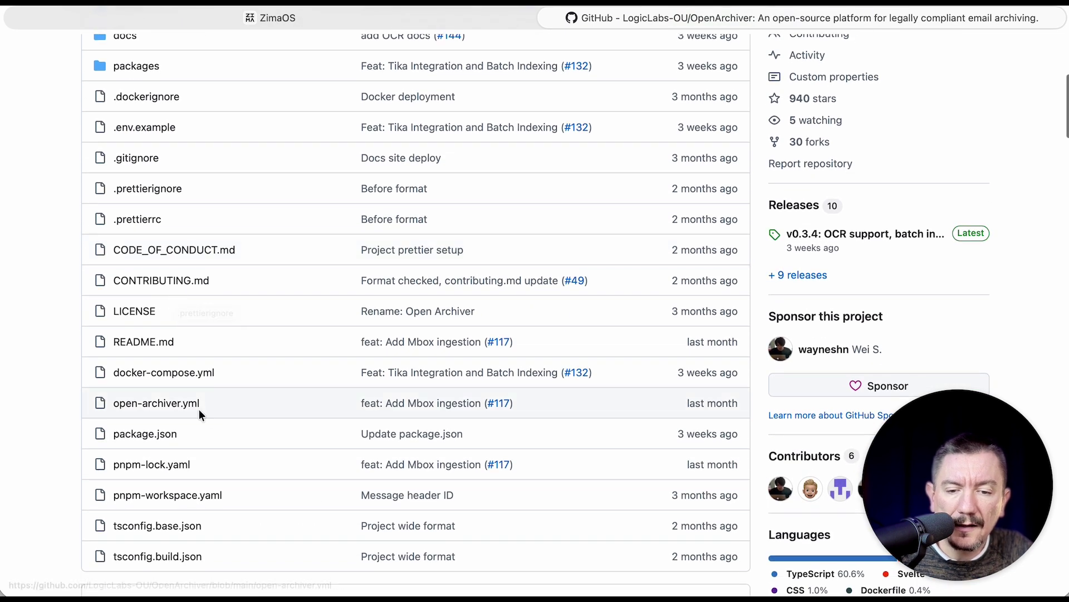
click(185, 374)
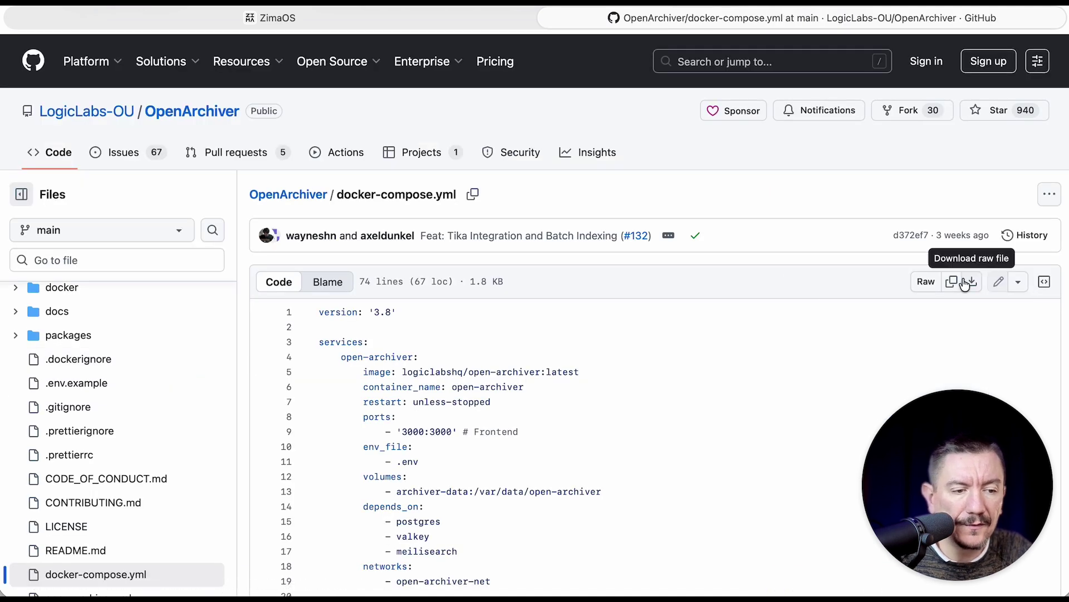
click(952, 281)
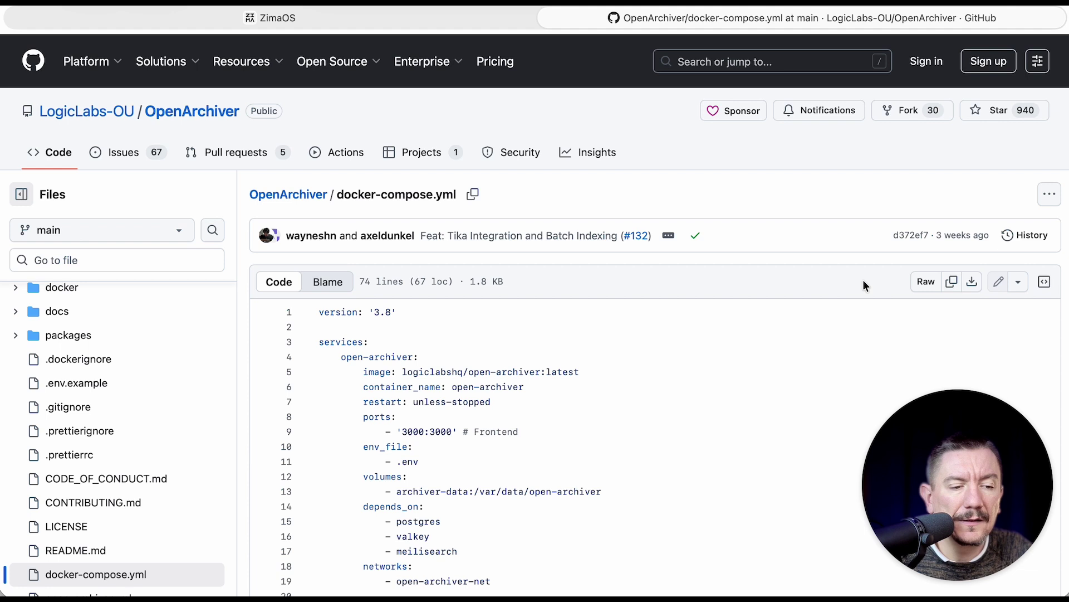
click(295, 20)
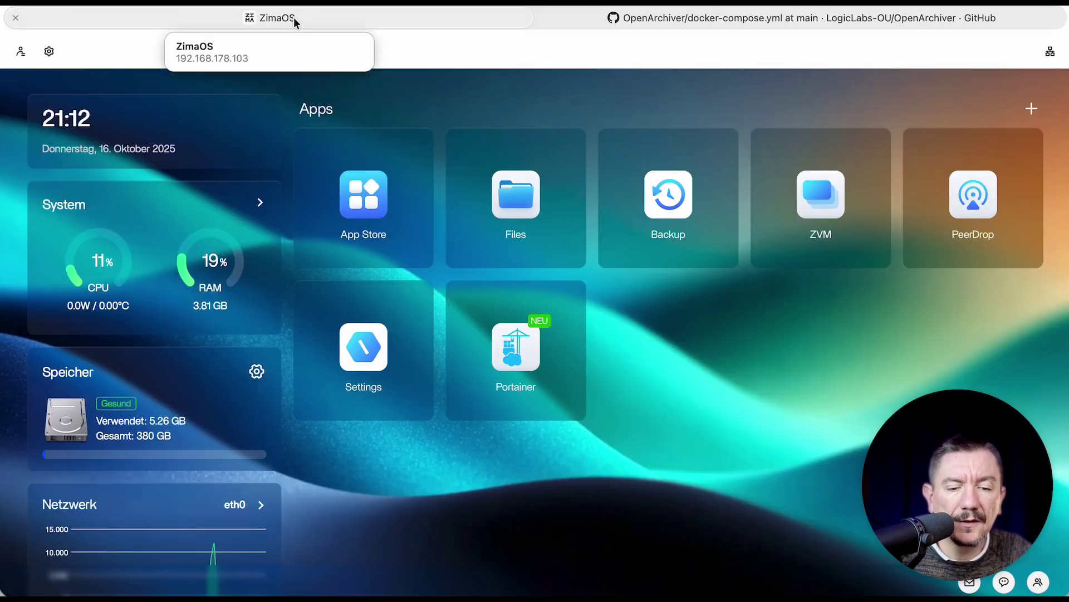
Launch Portainer and create the admin user with a generated strong password
click(516, 348)
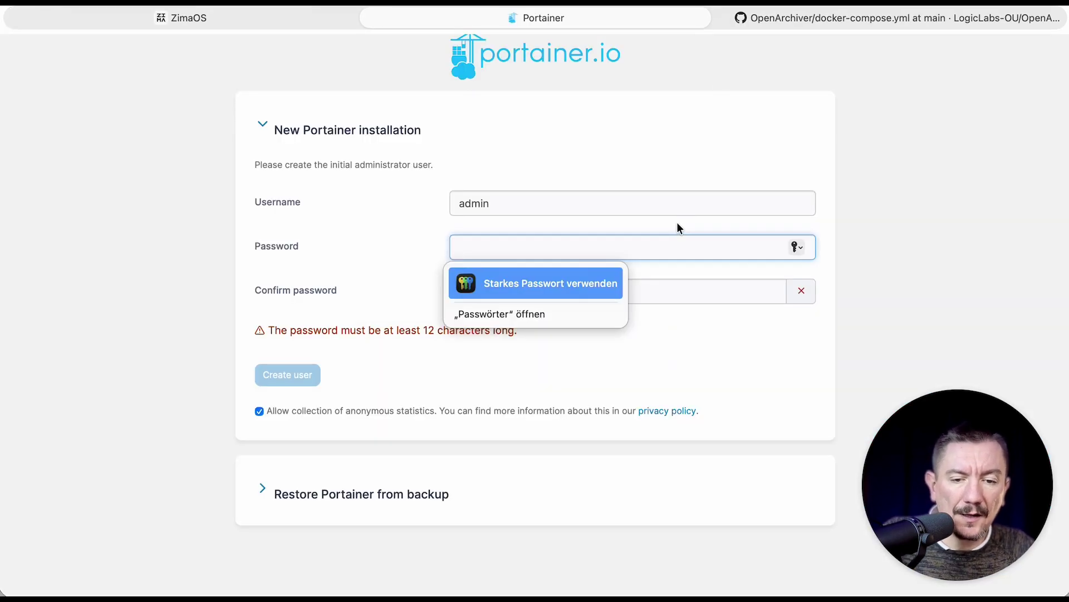
click(549, 283)
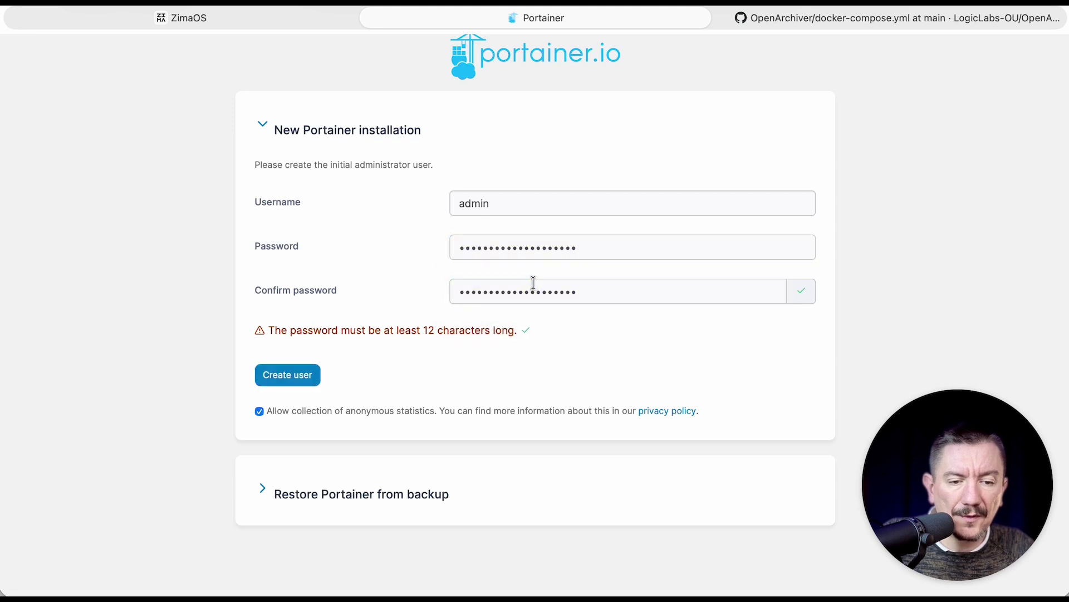
click(299, 374)
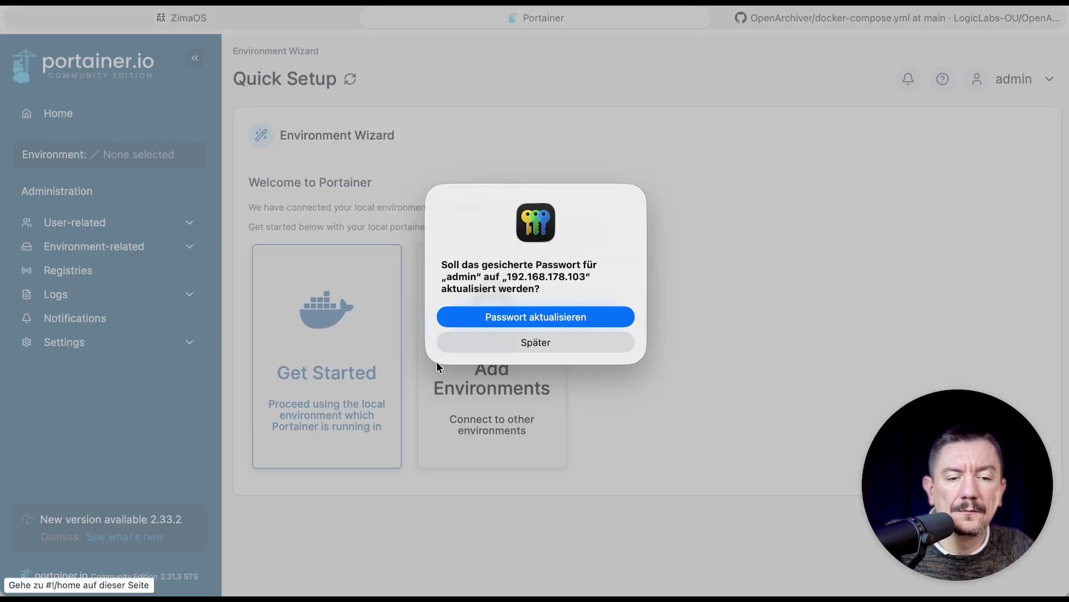
click(536, 342)
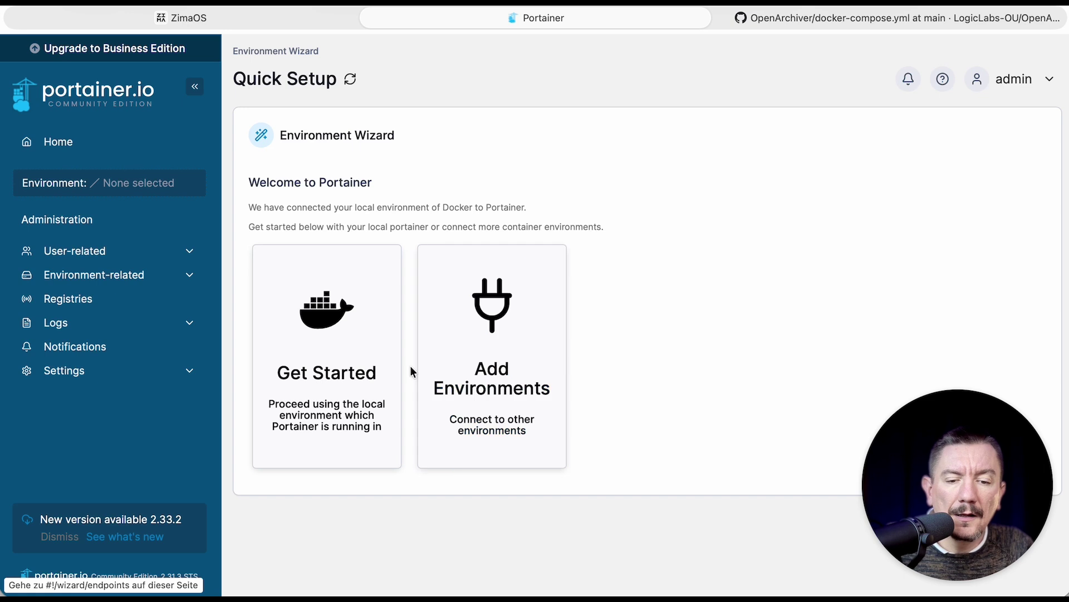
Connect to the local Docker environment and view its Stacks list
click(306, 340)
click(939, 260)
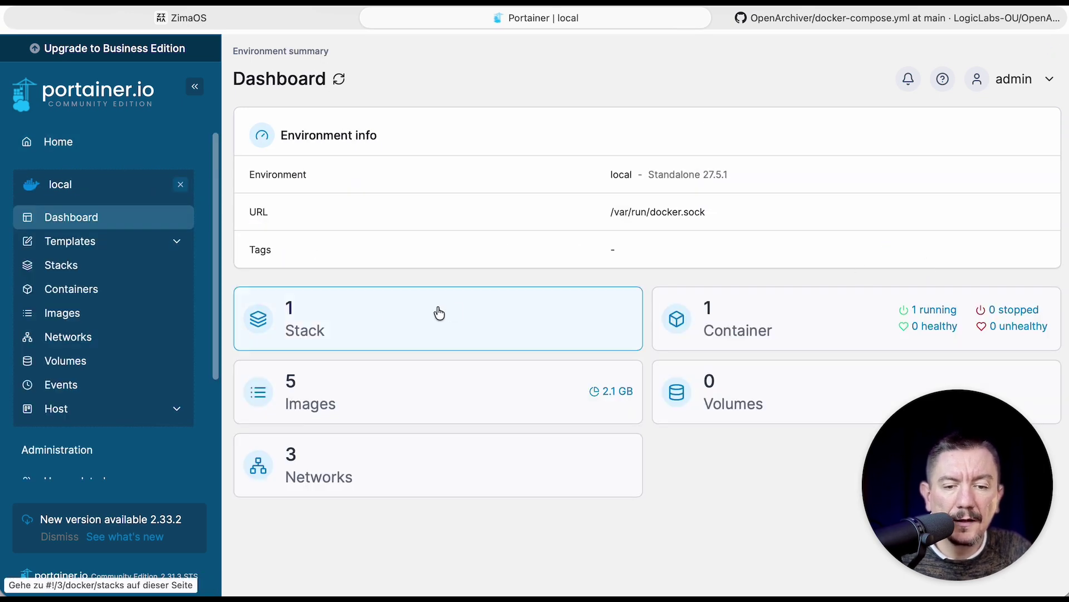
click(63, 270)
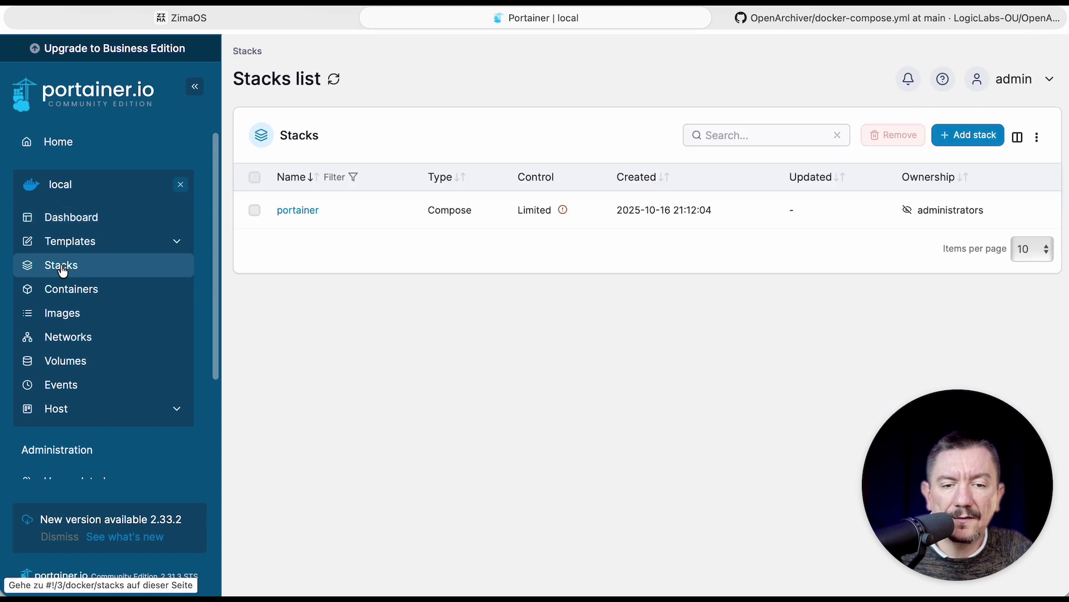
Start a new stack and paste the OpenArchiver compose file into the web editor
click(966, 136)
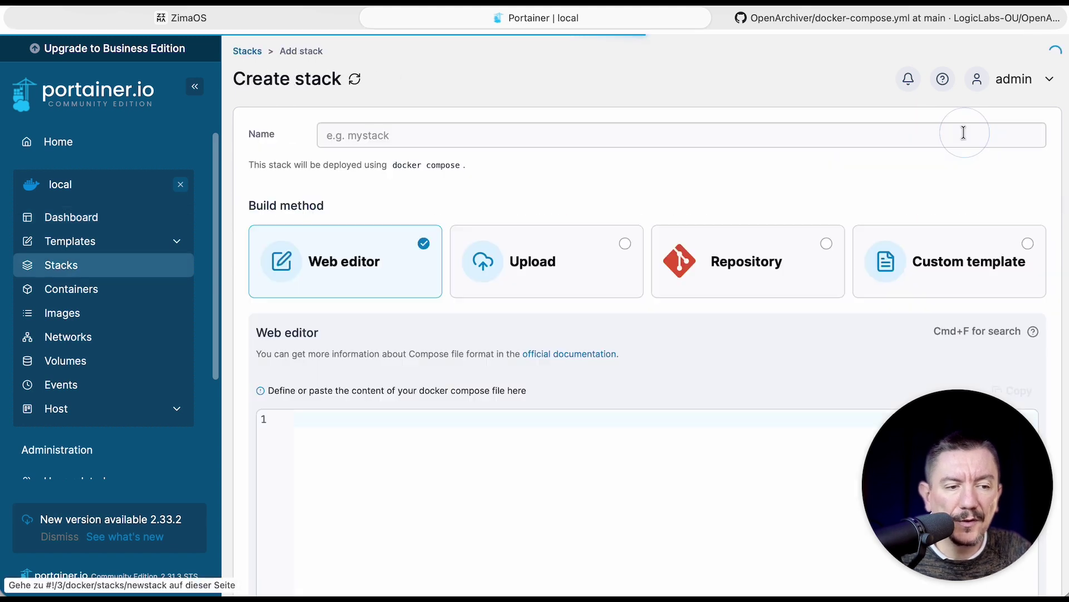
scroll(419, 429, down, 3)
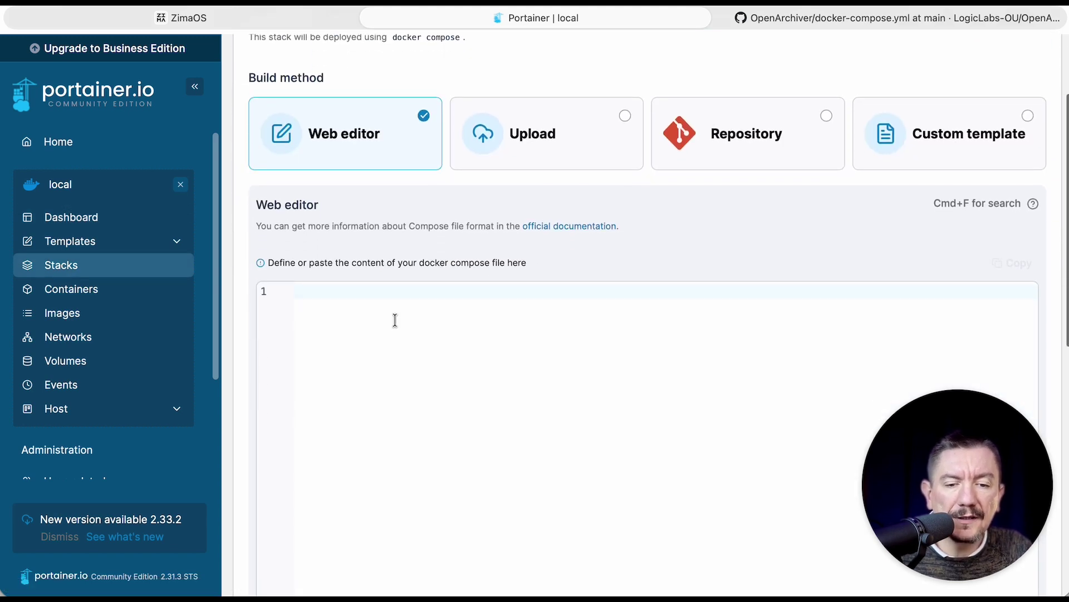
click(394, 318)
key(super+v)
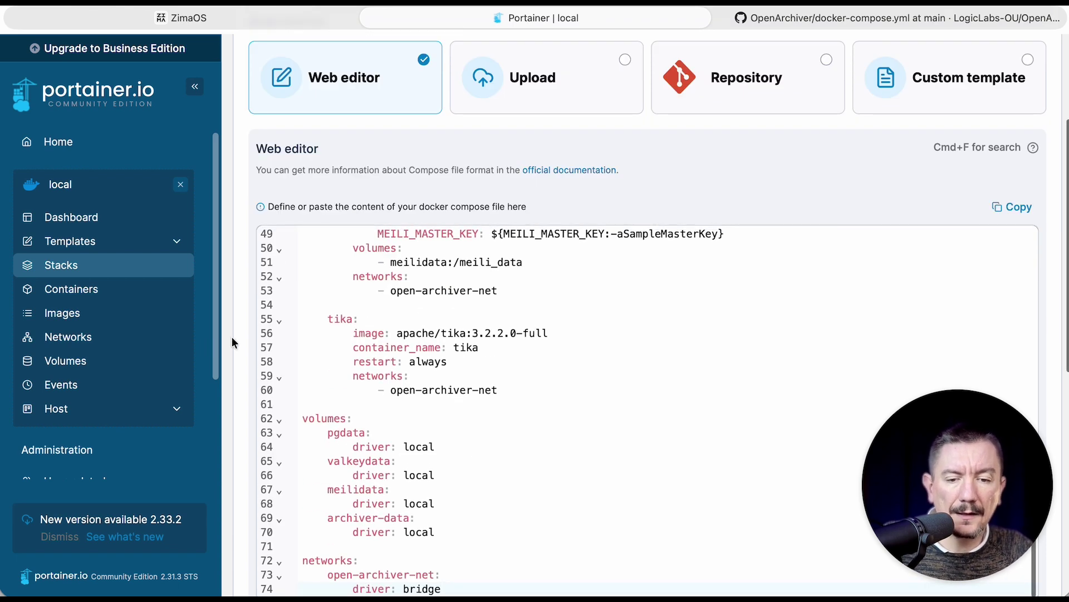
scroll(239, 332, down, 3)
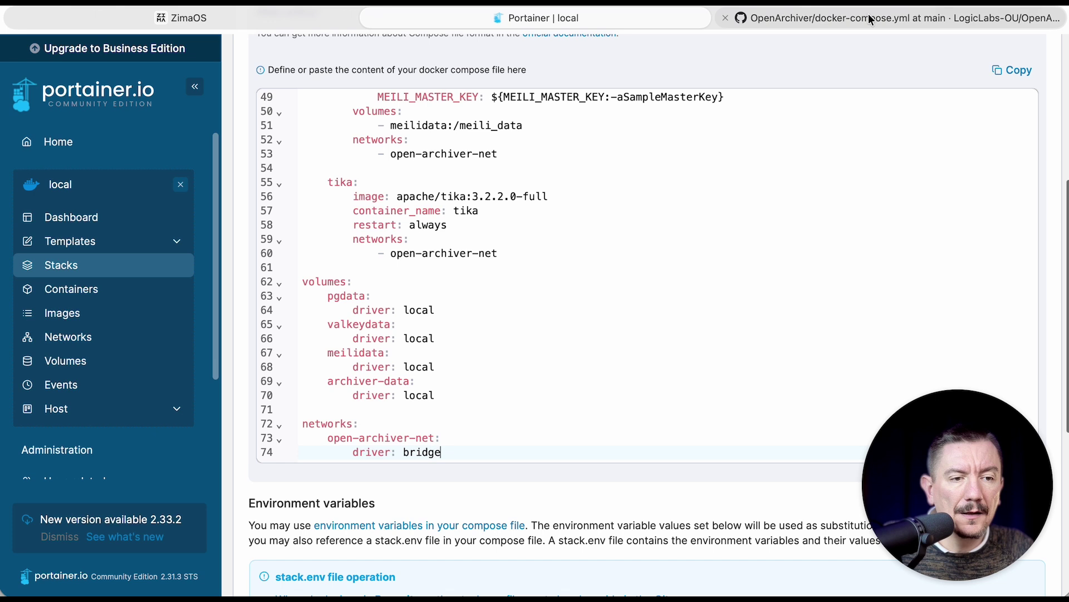
Copy the raw .env.example contents from the OpenArchiver GitHub repository
click(902, 21)
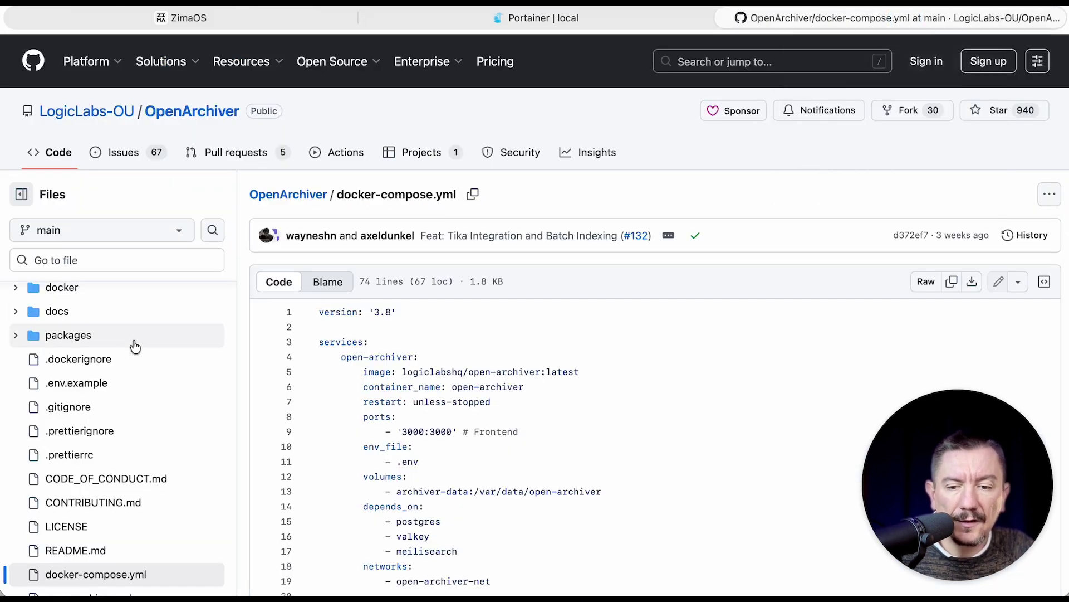
click(82, 388)
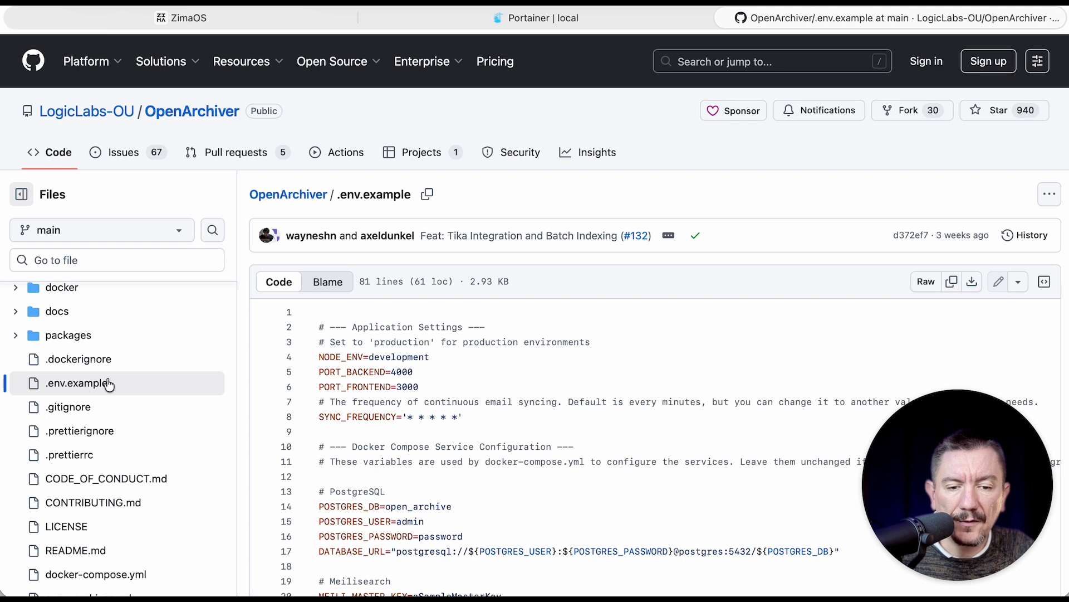
click(954, 282)
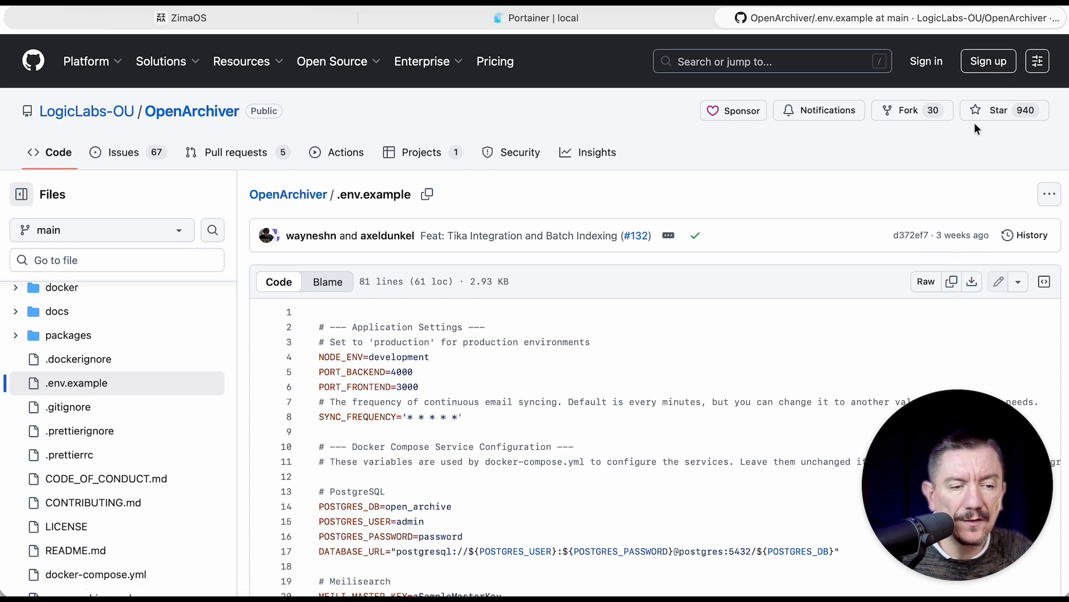
click(568, 26)
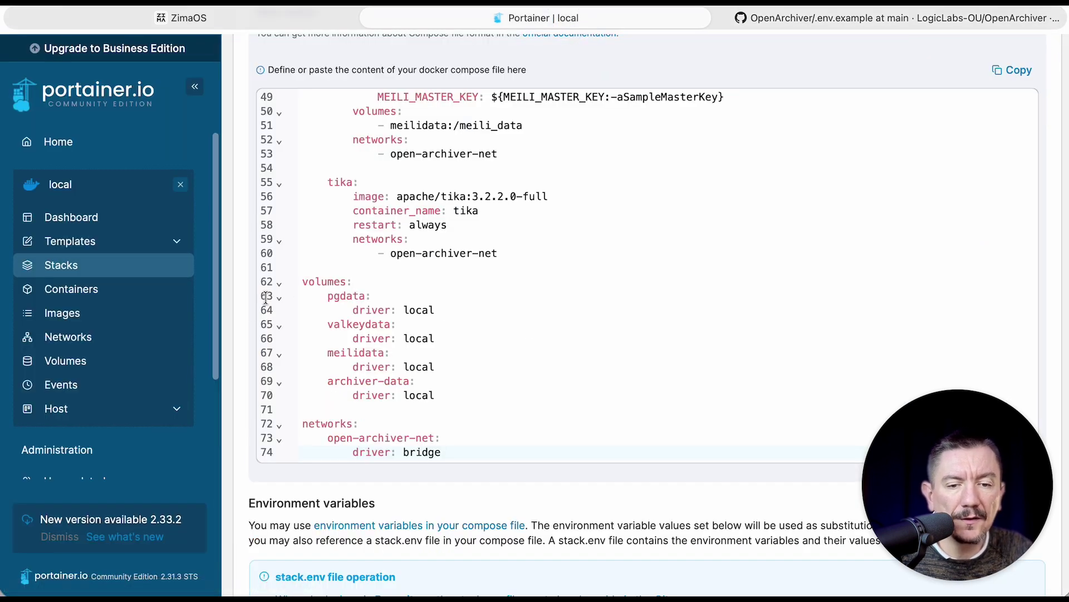
Paste the example variables into the advanced environment editor and select the word stack.env
scroll(245, 306, down, 3)
scroll(245, 306, down, 4)
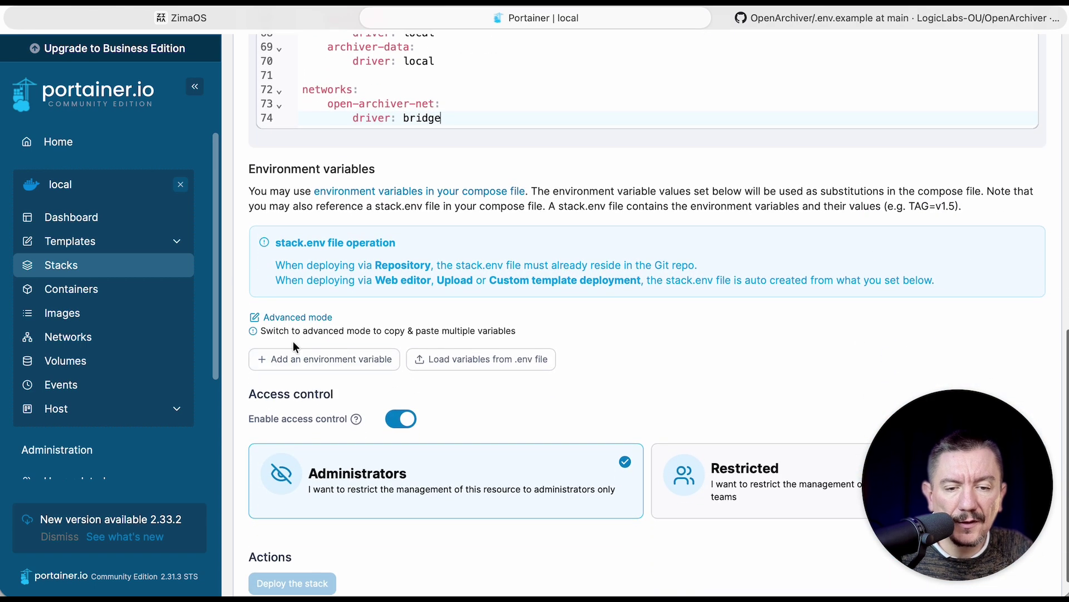
click(291, 317)
scroll(343, 328, down, 1)
click(332, 402)
key(ctrl+v)
scroll(333, 402, up, 15)
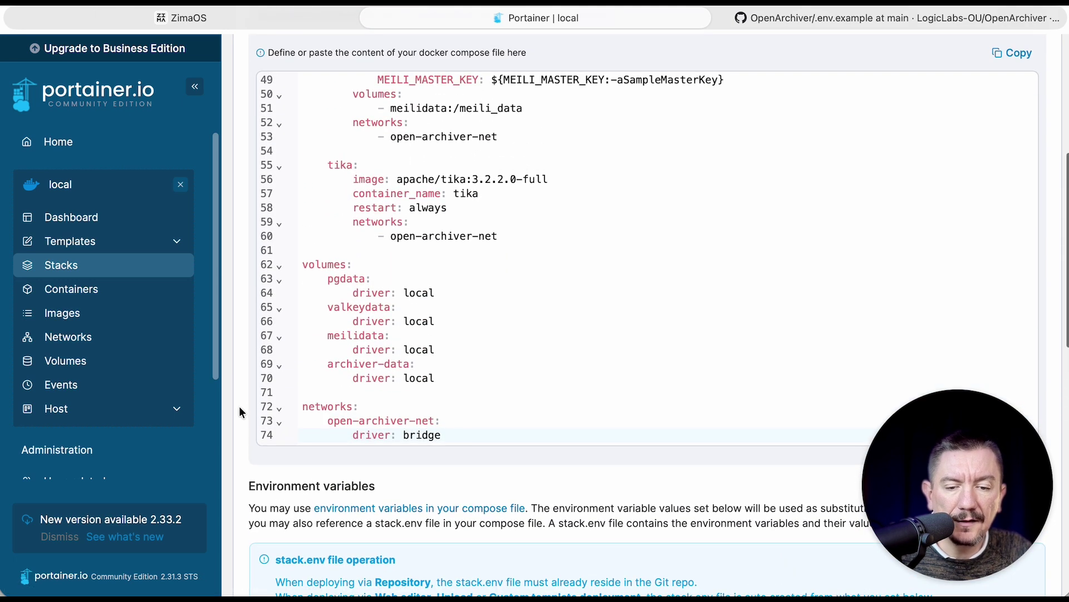
scroll(239, 406, down, 1)
double_click(312, 526)
key(ctrl+c)
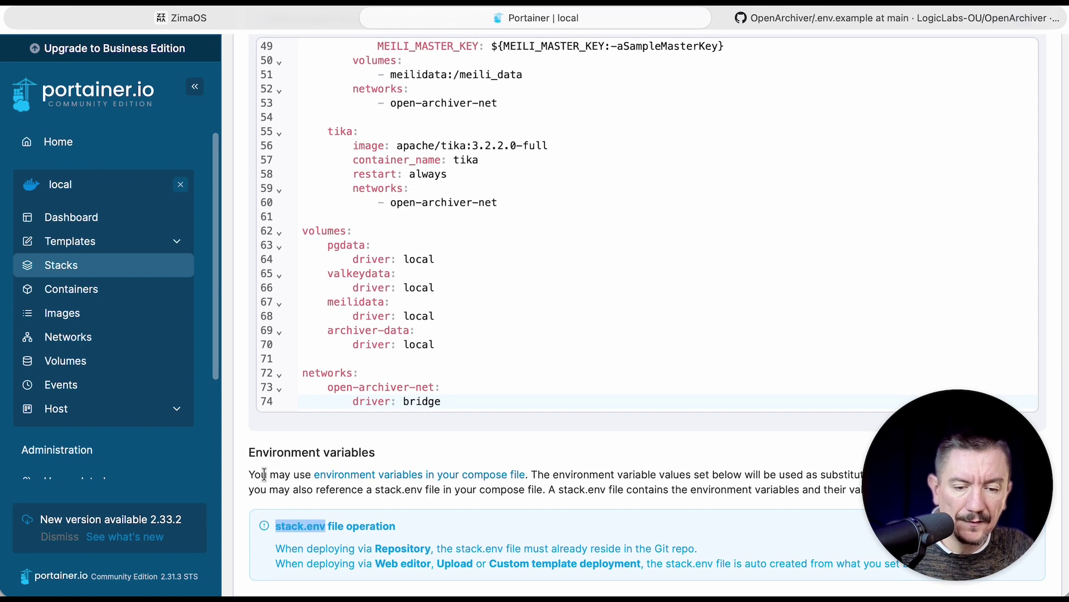
scroll(293, 304, up, 20)
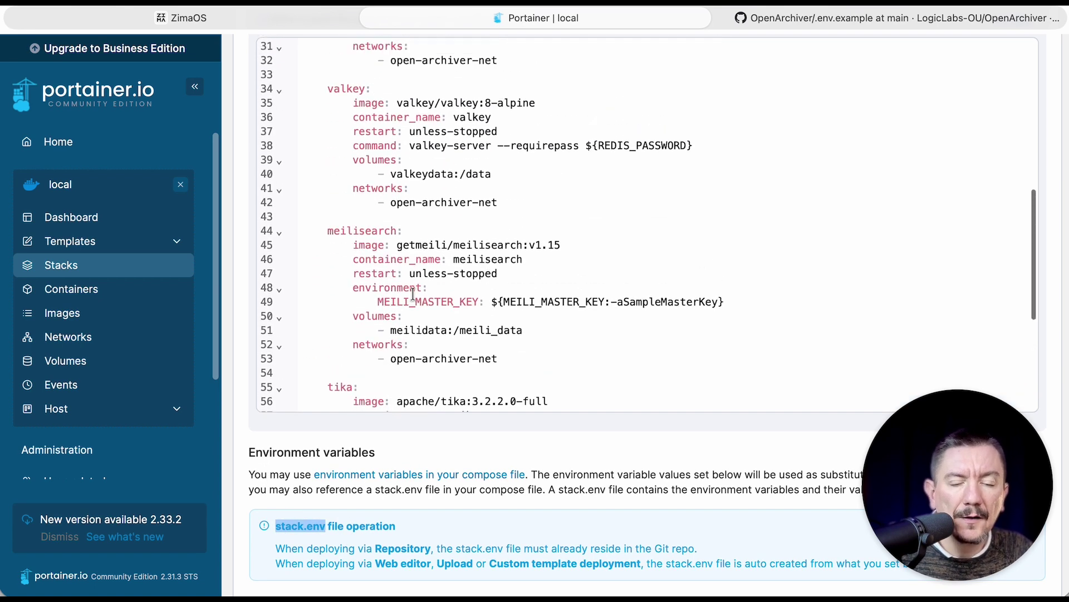
scroll(292, 304, down, 6)
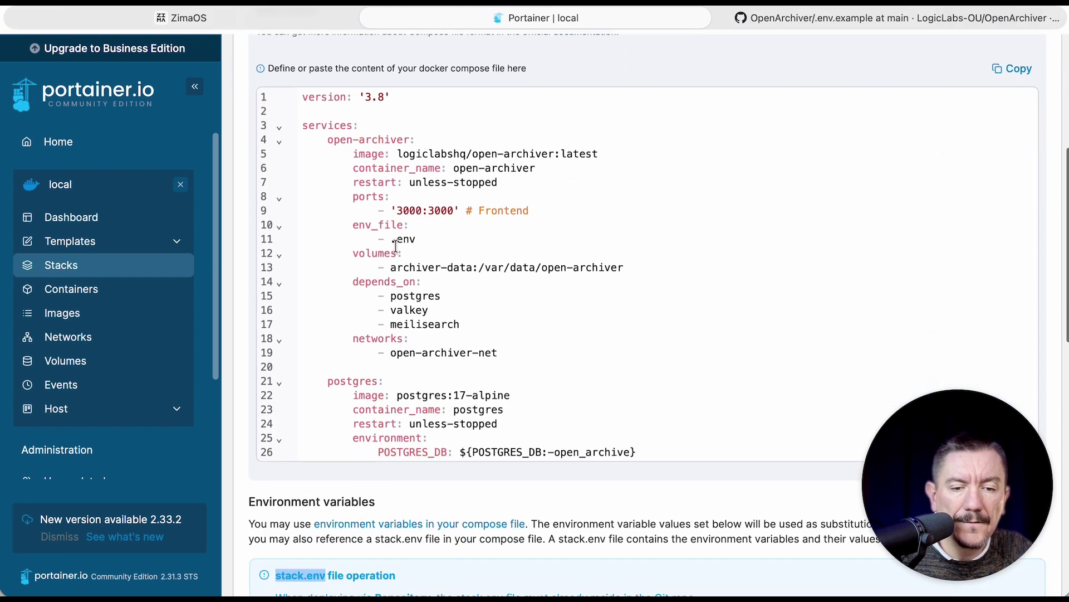
Replace .env with stack.env on line 11 and select archiver-data on line 13
drag(393, 240, 418, 239)
key(ctrl+v)
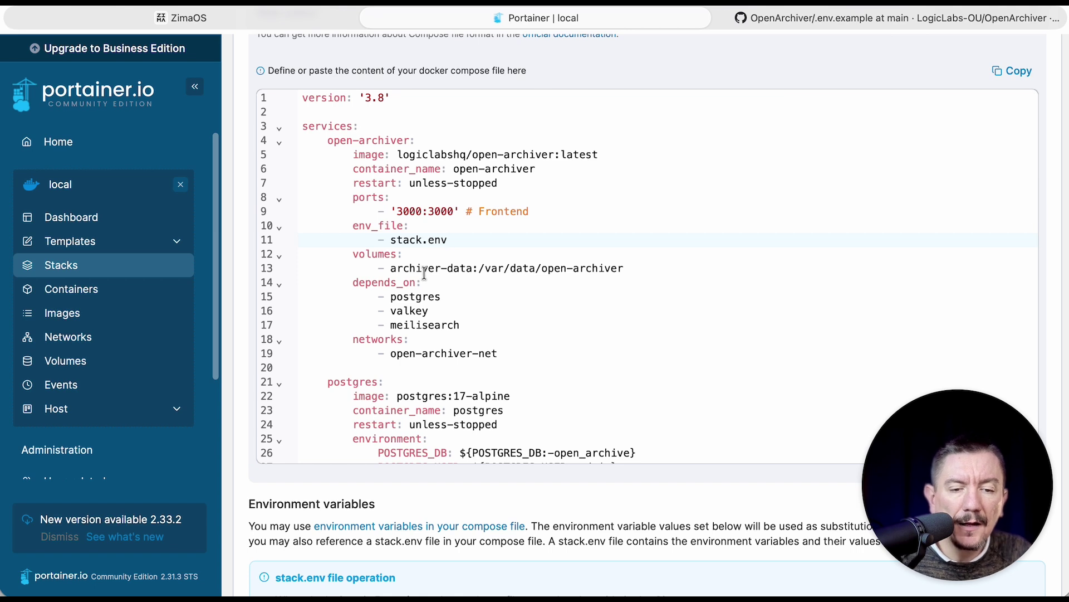
drag(391, 268, 473, 267)
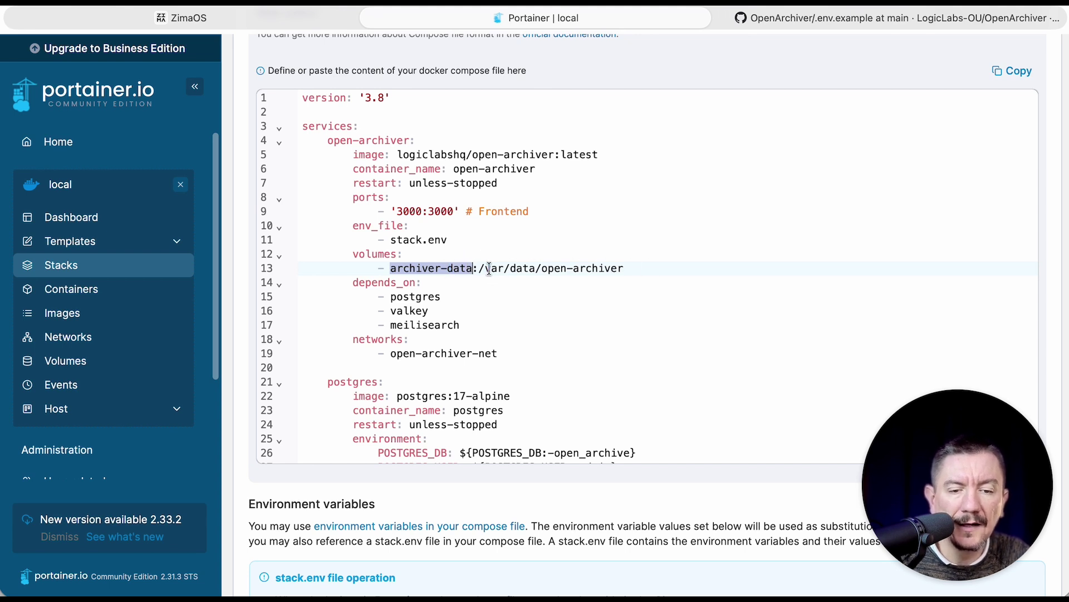
scroll(489, 270, down, 3)
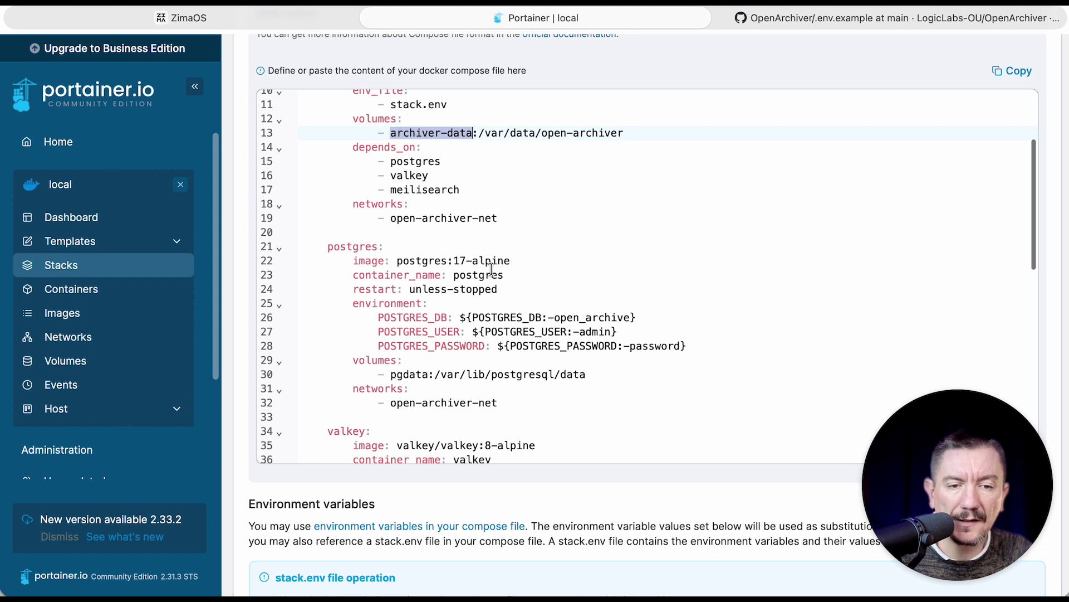
scroll(491, 269, up, 2)
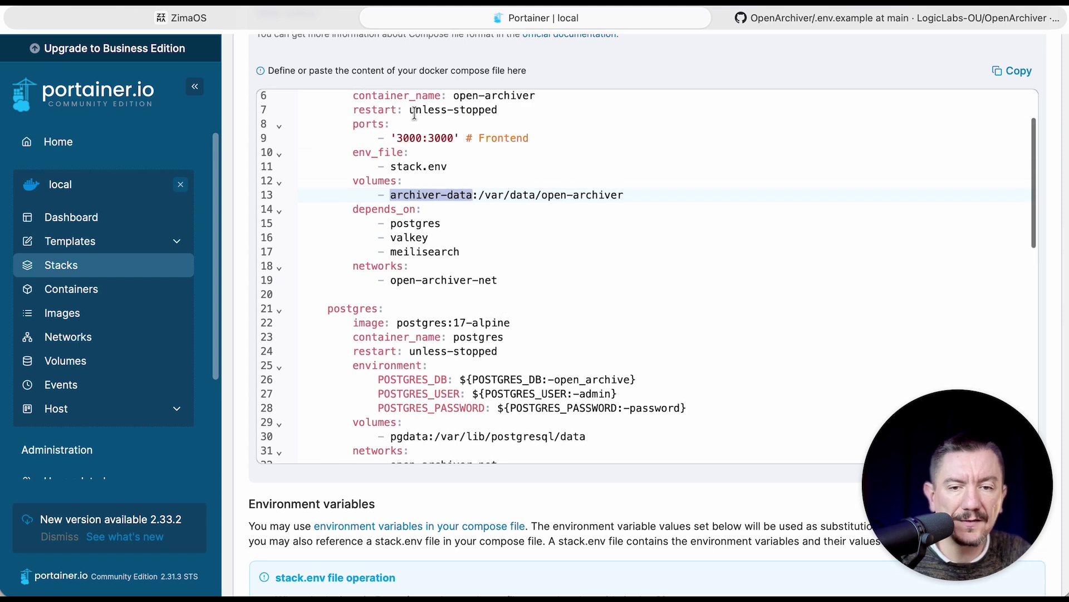
click(191, 19)
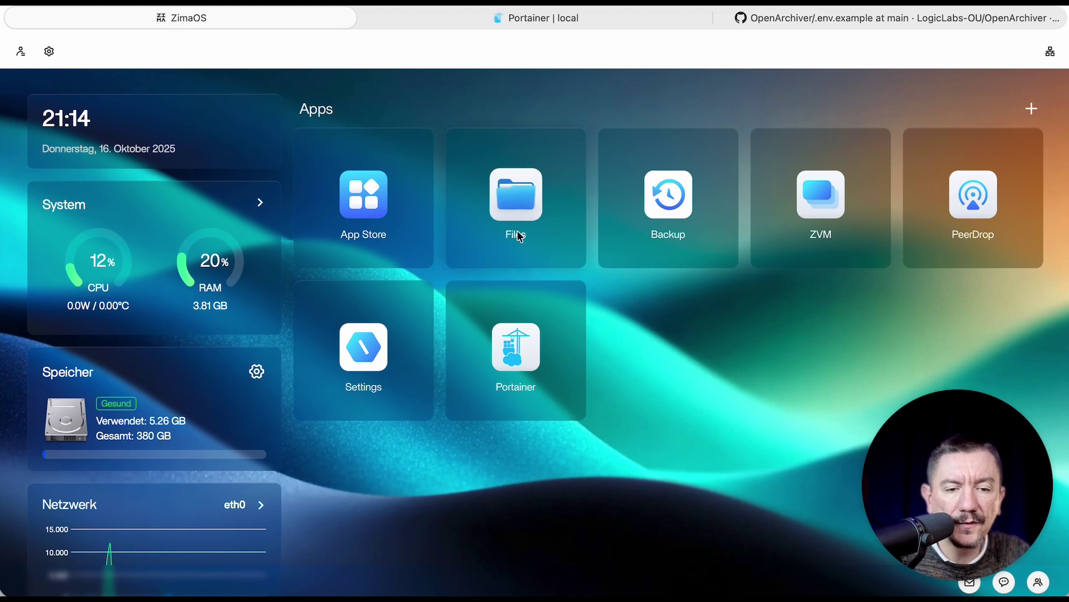
In Files, add a new folder named OpenArchiver inside ZimaOS-HD/AppData
click(519, 209)
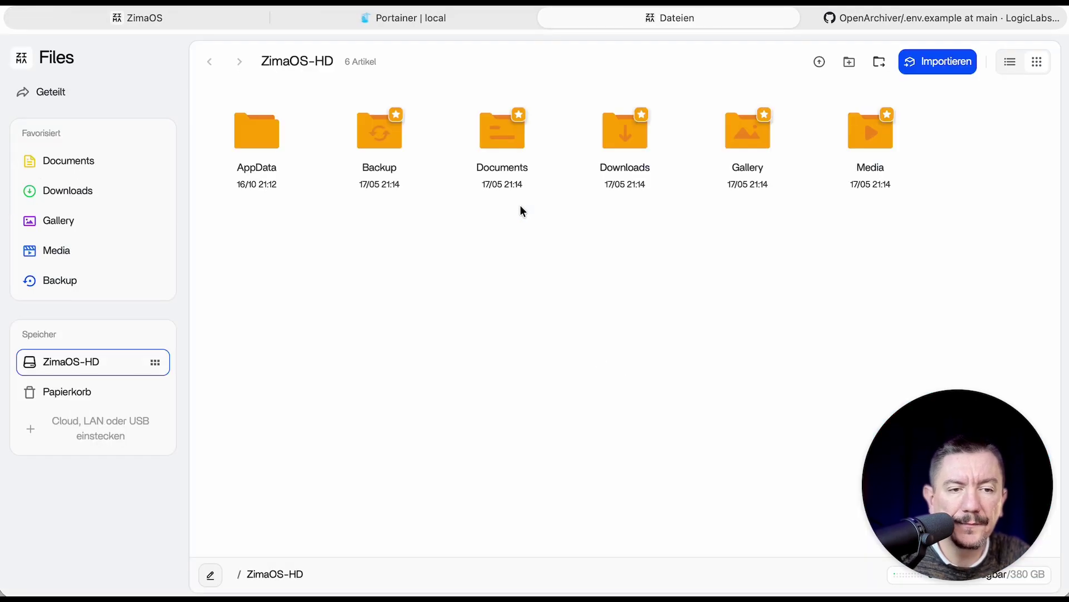
double_click(253, 140)
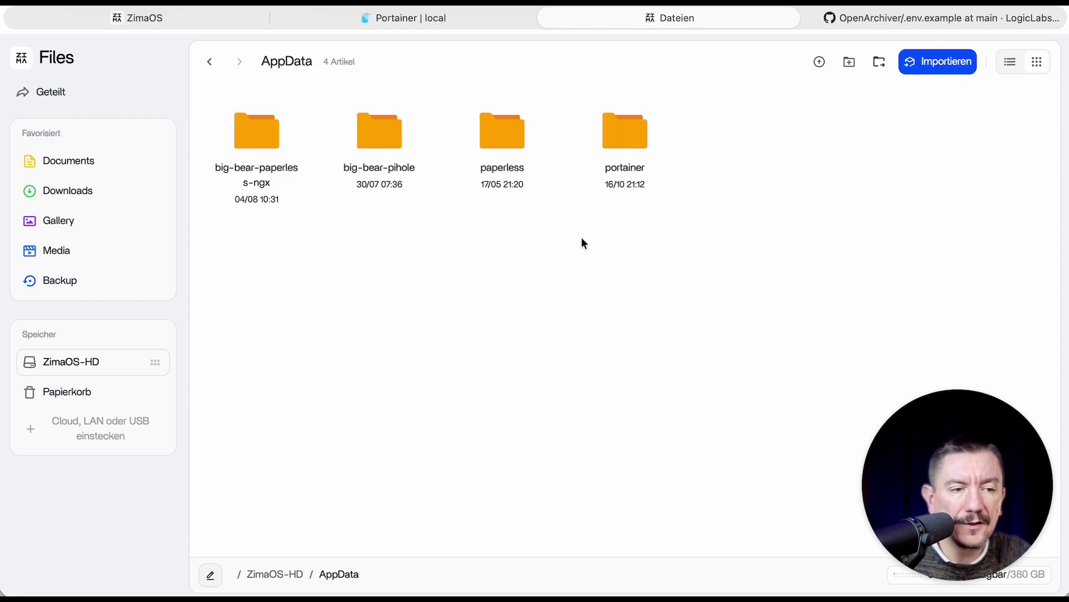
right_click(499, 271)
click(541, 279)
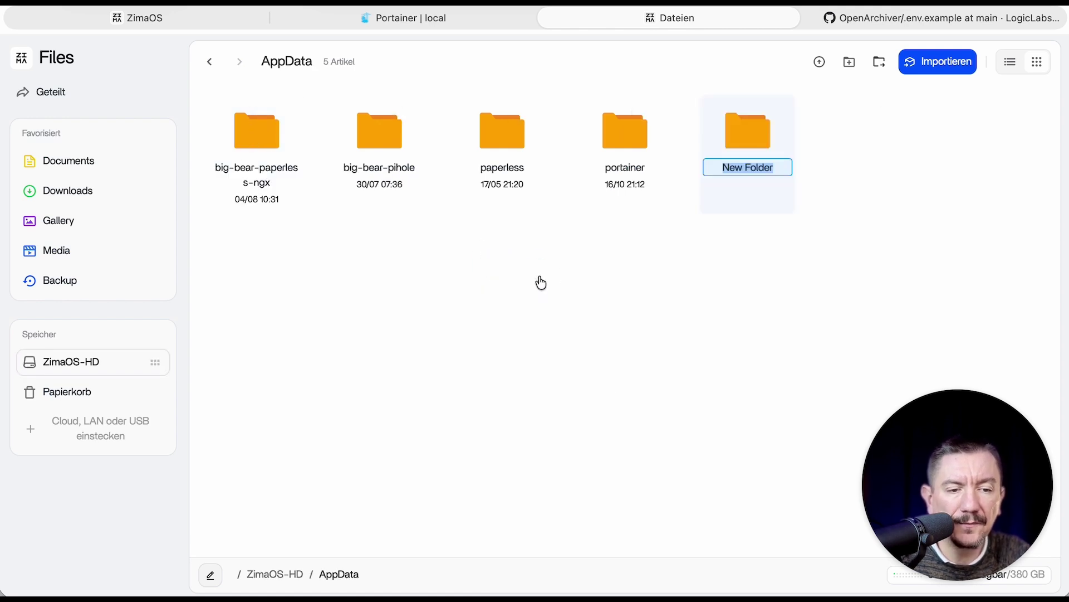
text(Open)
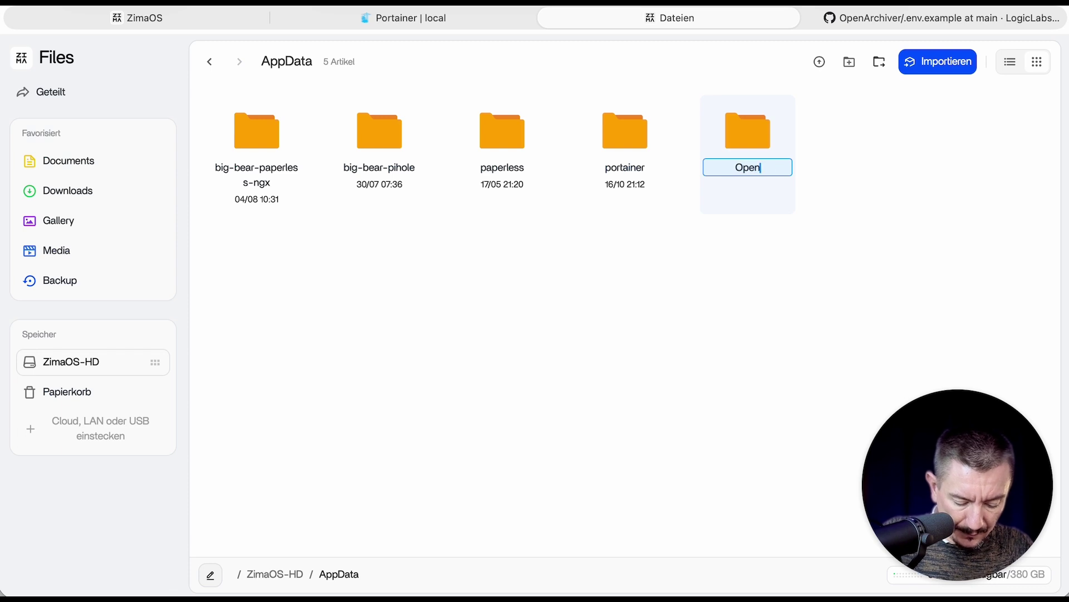
text(Arc)
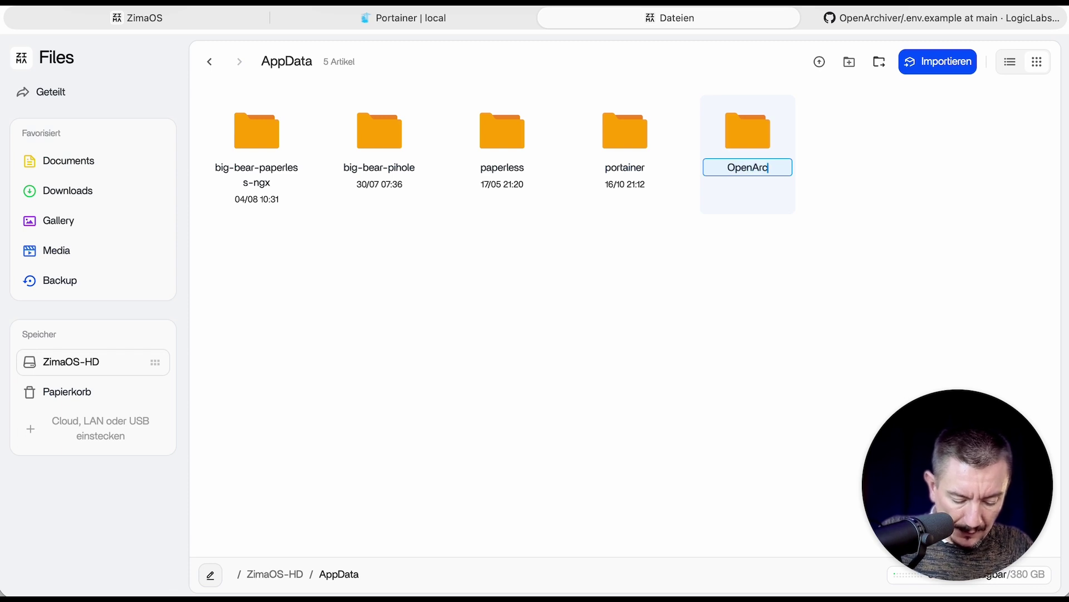
text(hiver)
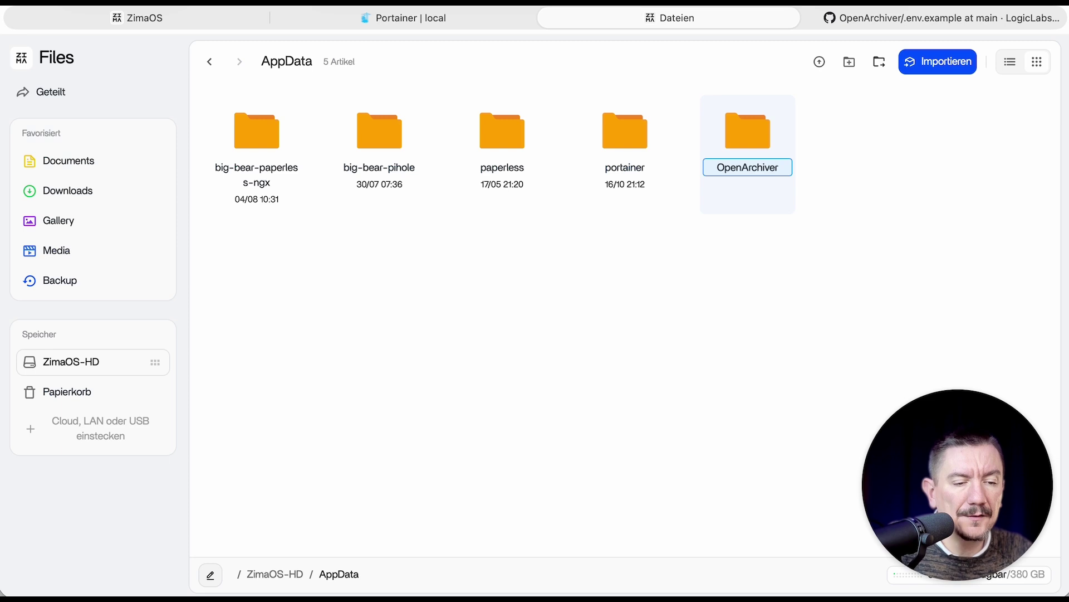
key(Return)
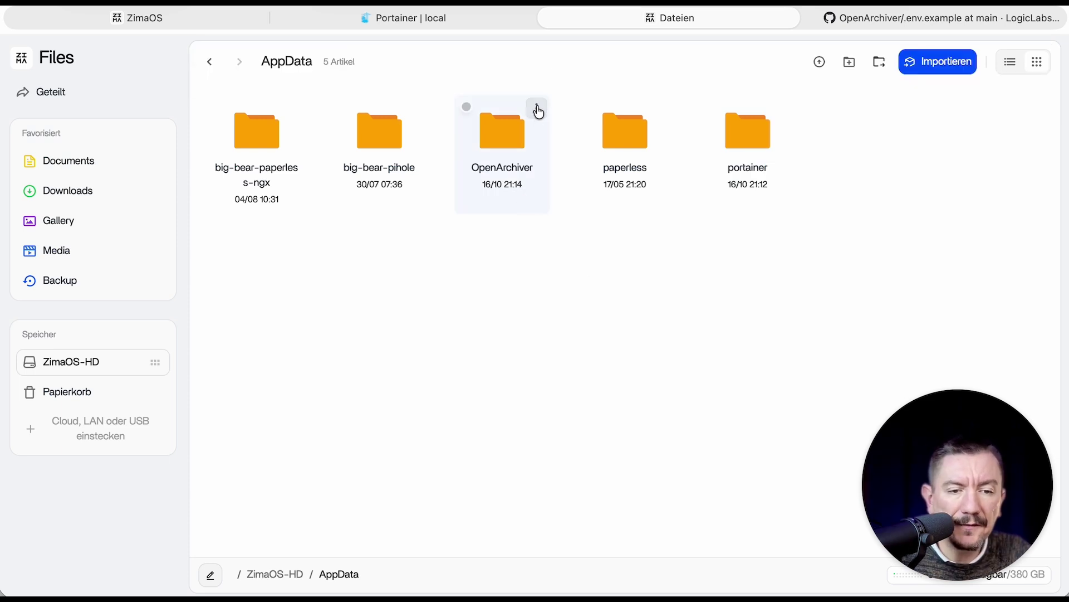
click(537, 109)
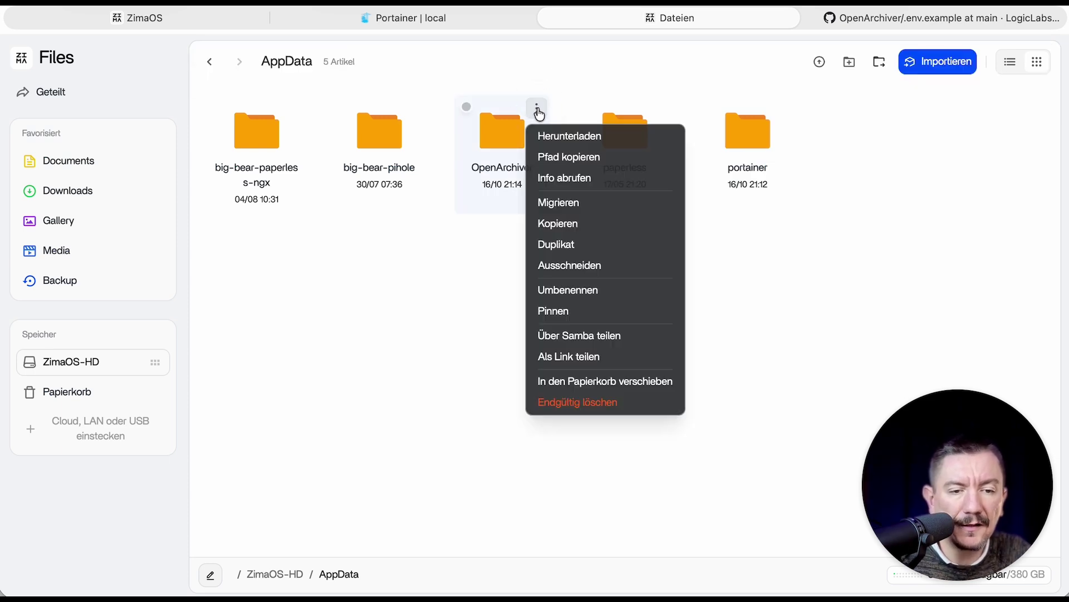
Copy the OpenArchiver folder path and paste it over archiver-data on compose line 13
click(547, 160)
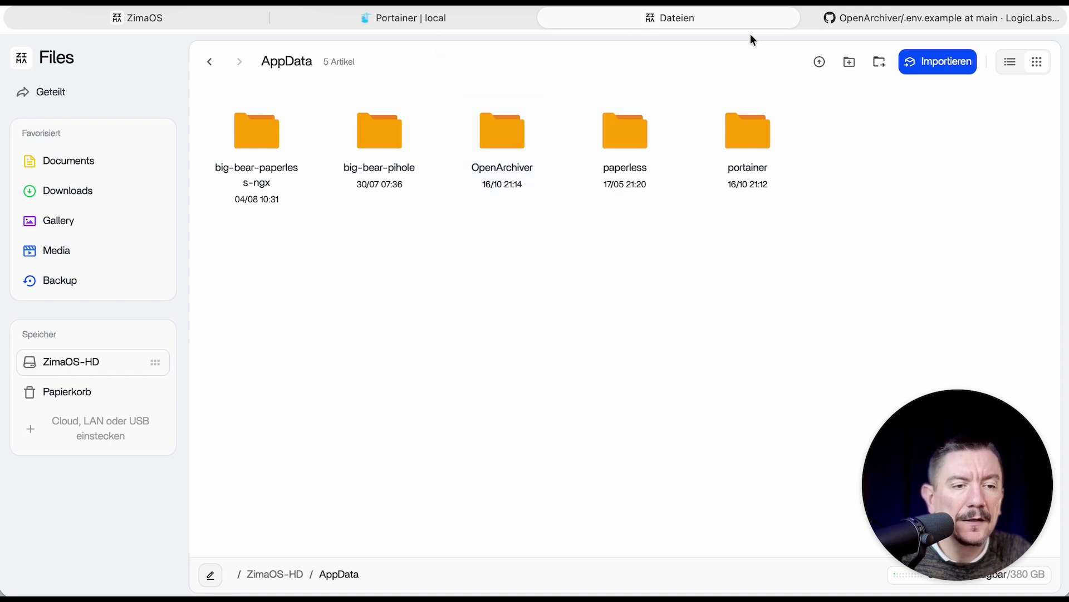
click(427, 22)
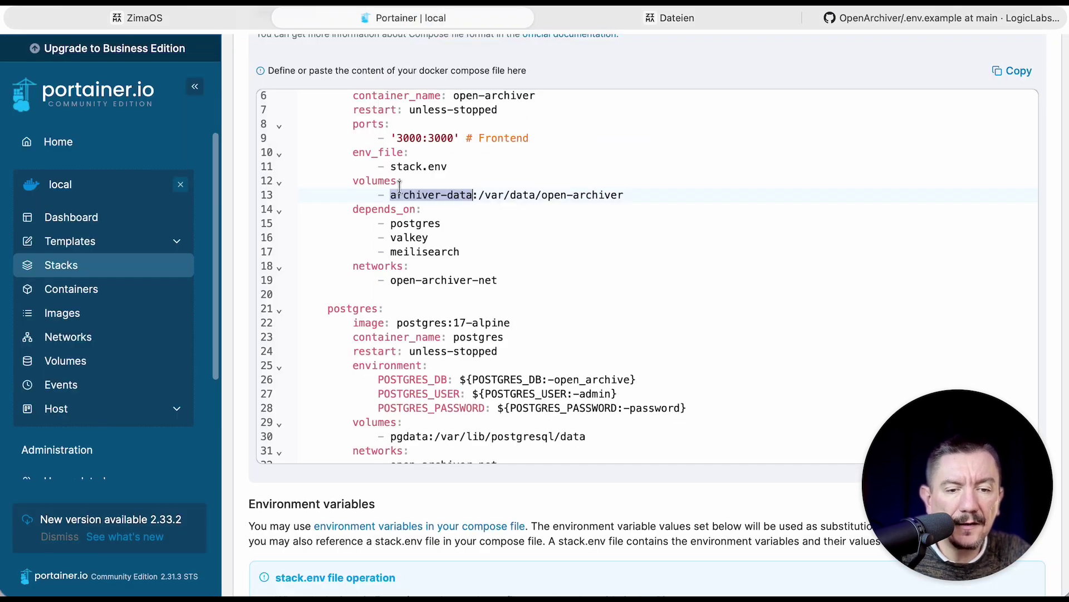
click(428, 195)
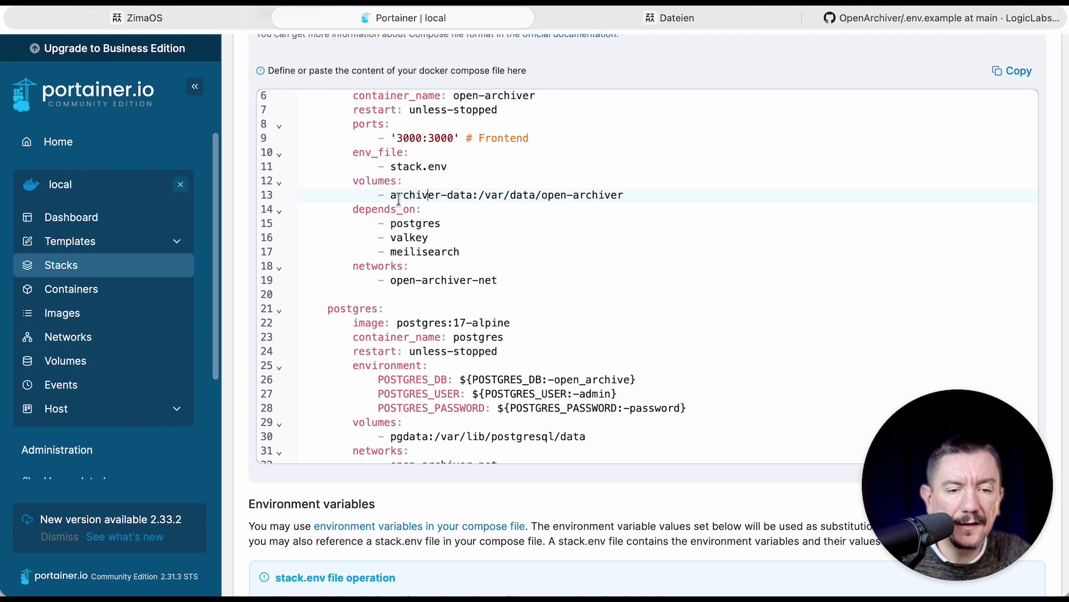
drag(393, 195, 472, 196)
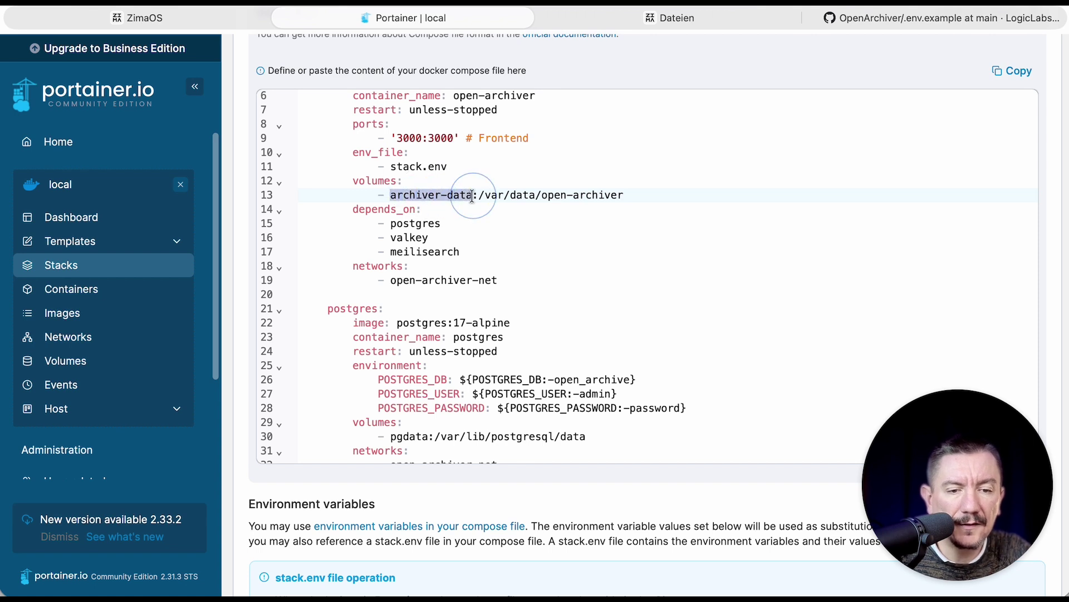
text(/ZimaOS-HD/AppData/OpenArchiver)
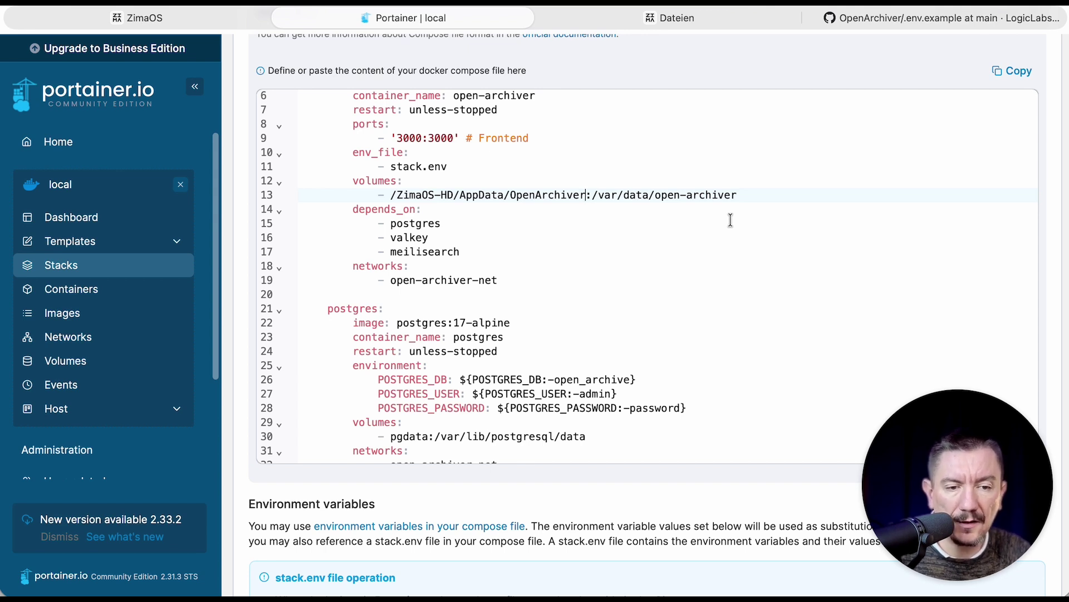
scroll(727, 221, down, 4)
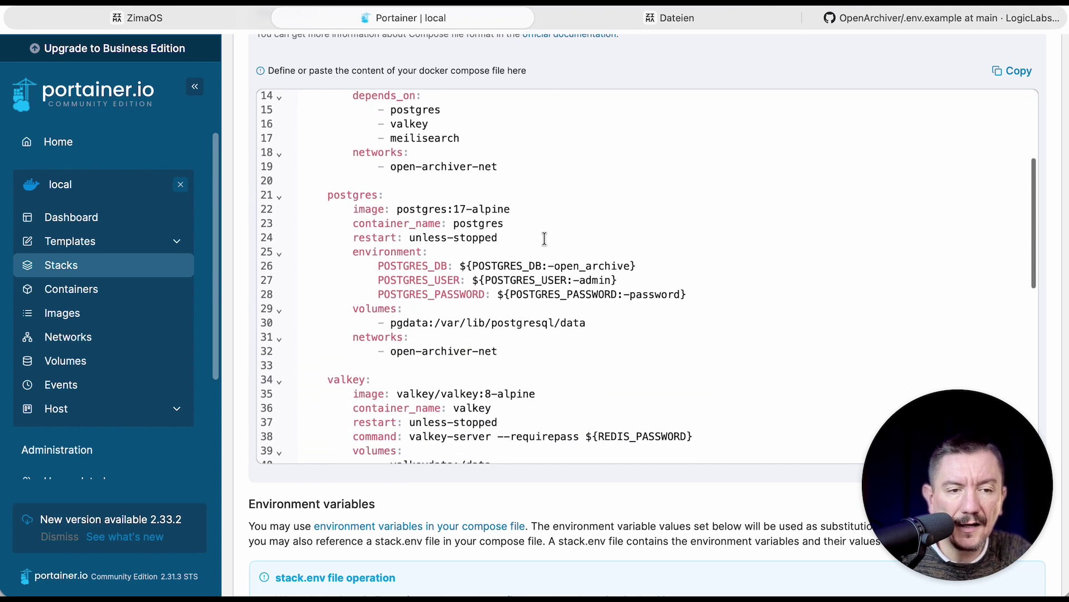
Create a pgdata folder inside the OpenArchiver folder
click(675, 17)
click(494, 137)
right_click(399, 211)
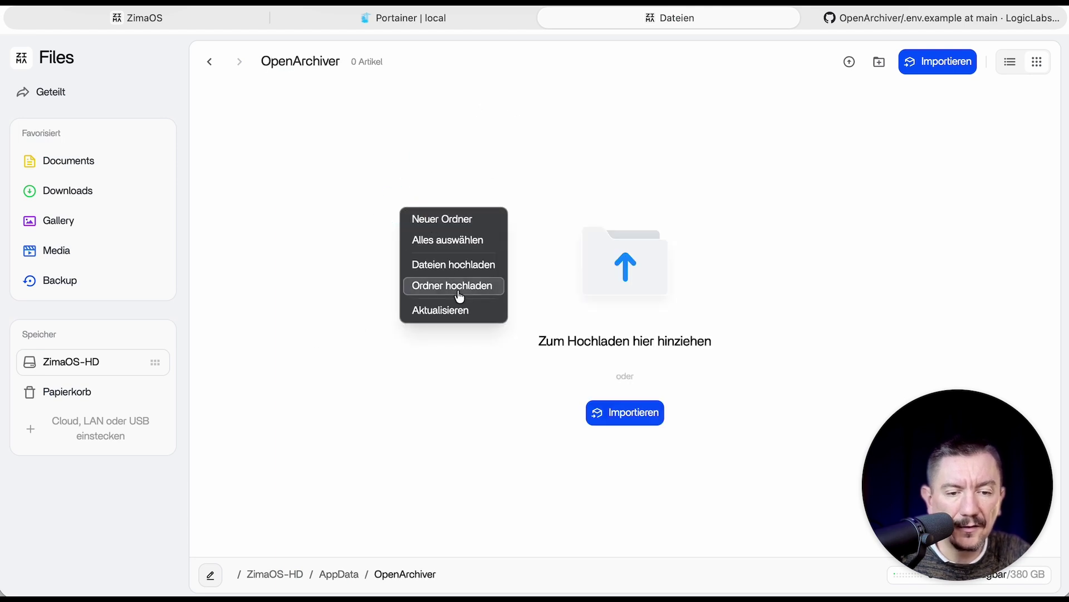
click(461, 220)
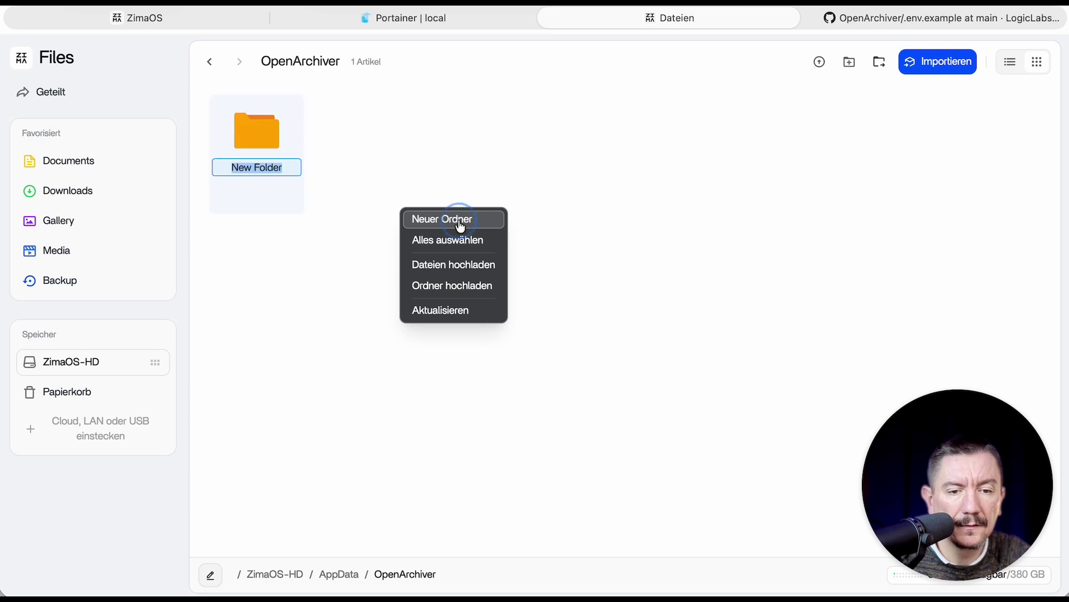
text(gdata)
key(Return)
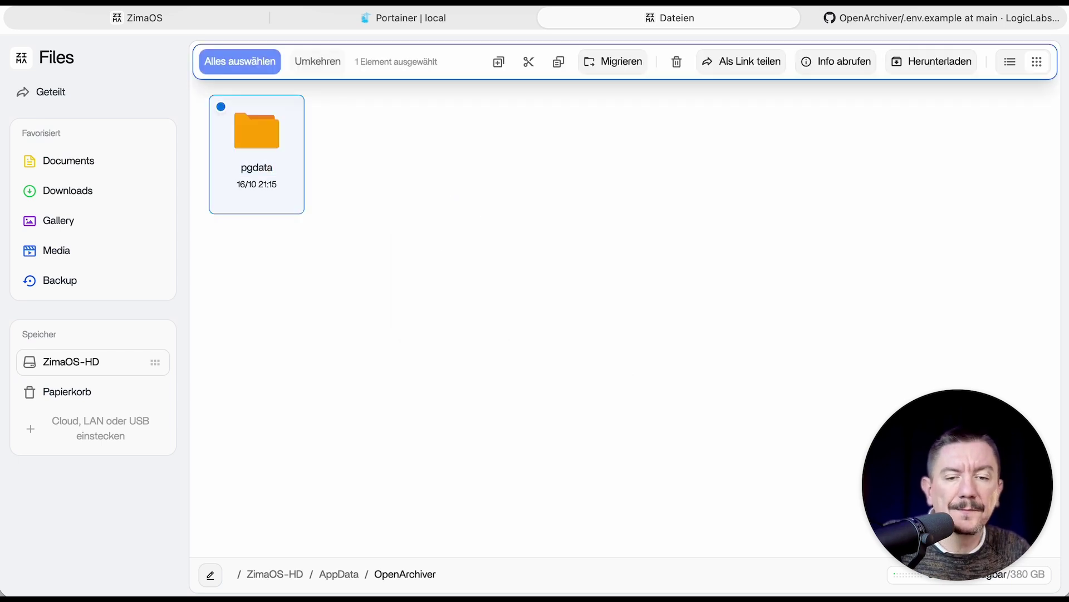
Copy the pgdata folder path and paste it over pgdata on compose line 30
click(291, 110)
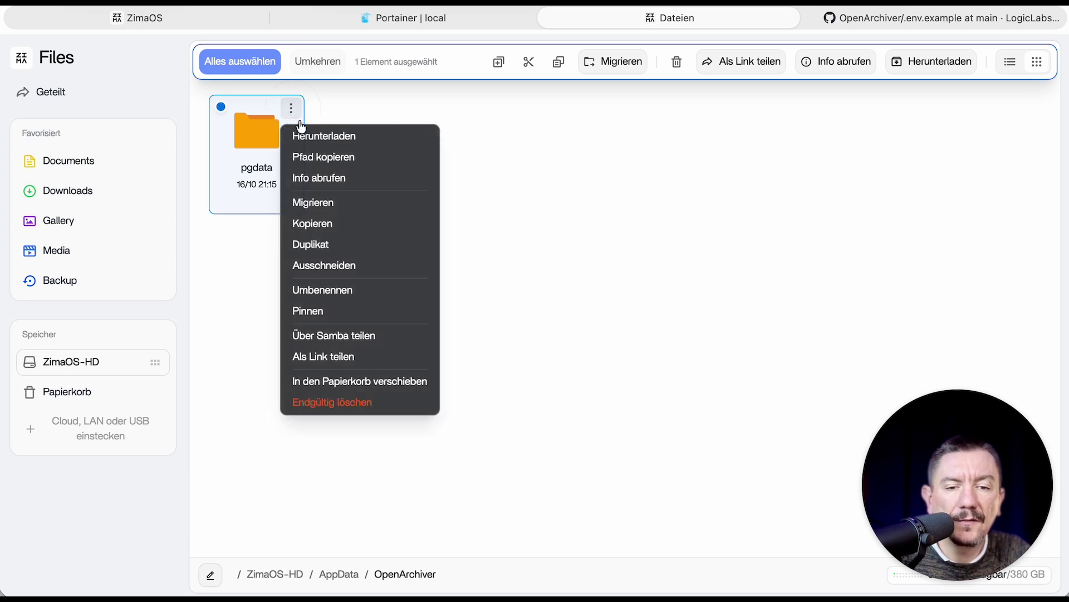
click(310, 156)
click(405, 18)
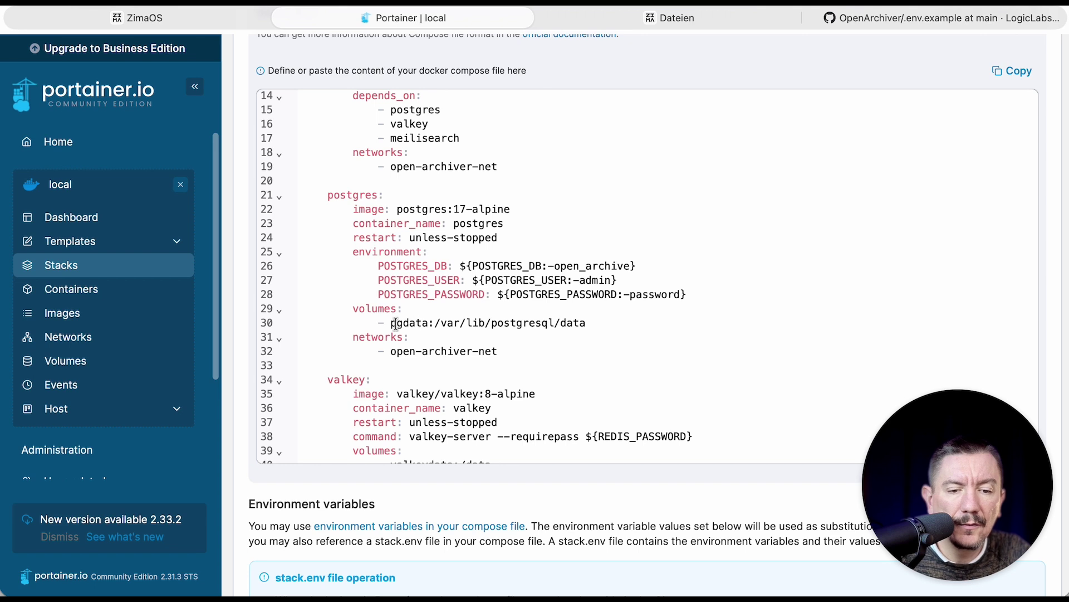
double_click(415, 323)
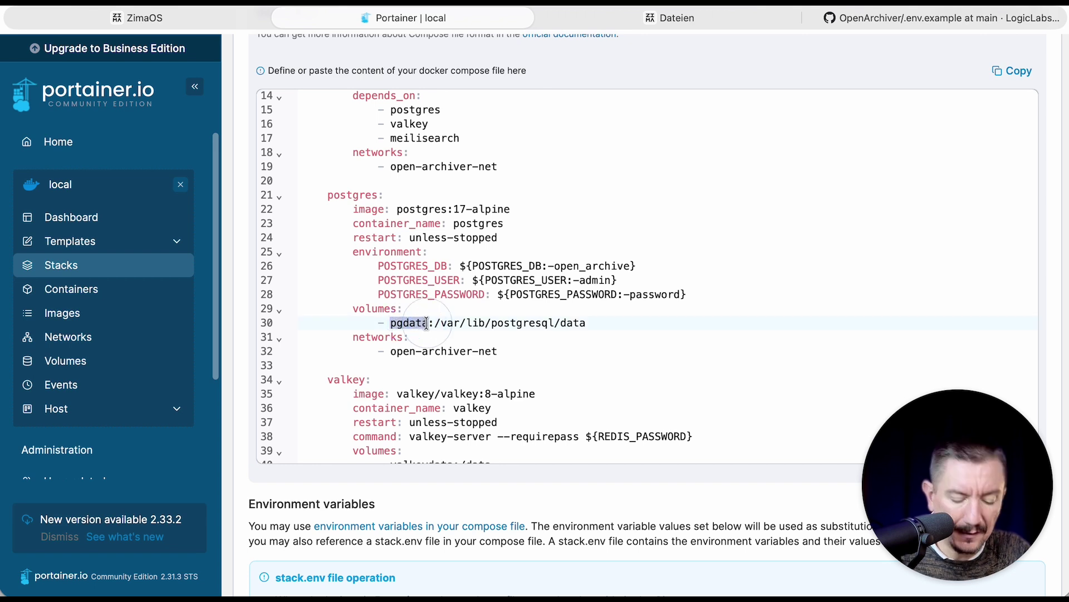
text(/ZimaOS-HD/AppData/OpenArchiver/pgdata)
scroll(579, 322, down, 5)
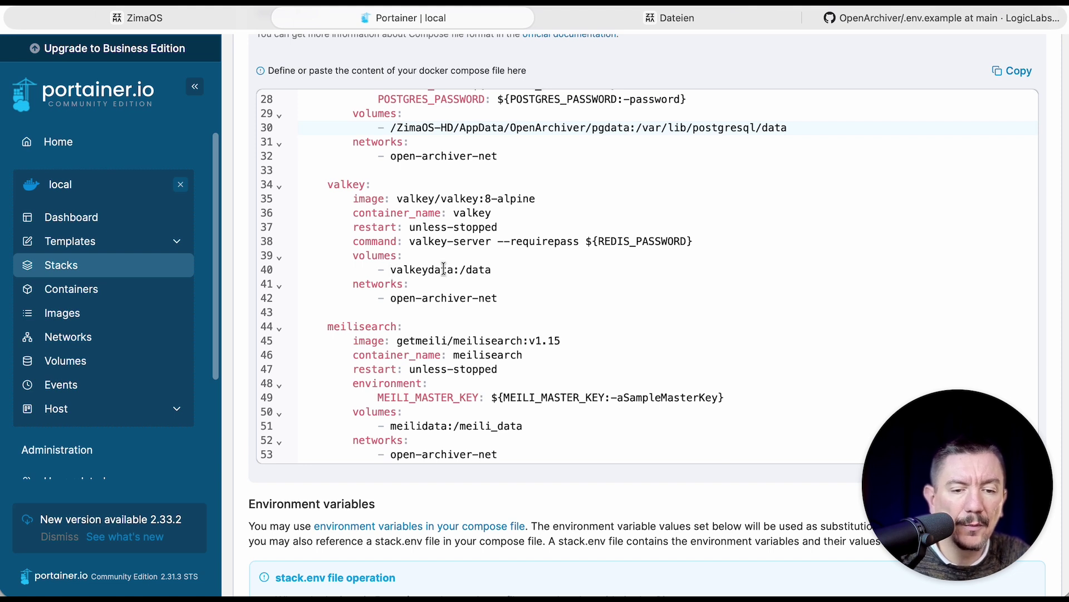
Create a valkeydata folder inside the OpenArchiver folder
click(697, 15)
right_click(422, 245)
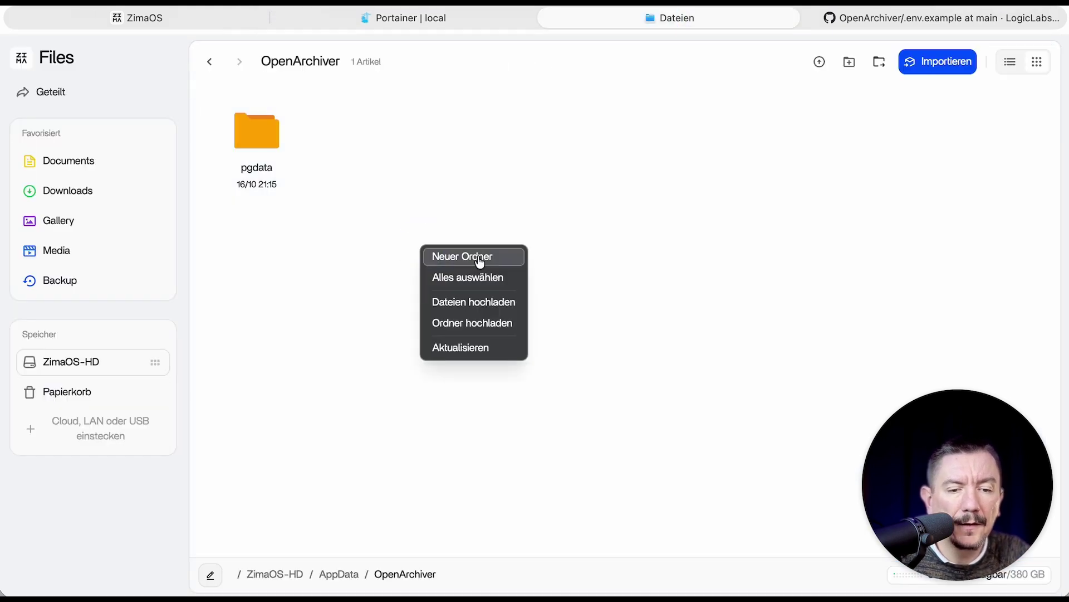
click(478, 257)
text(va)
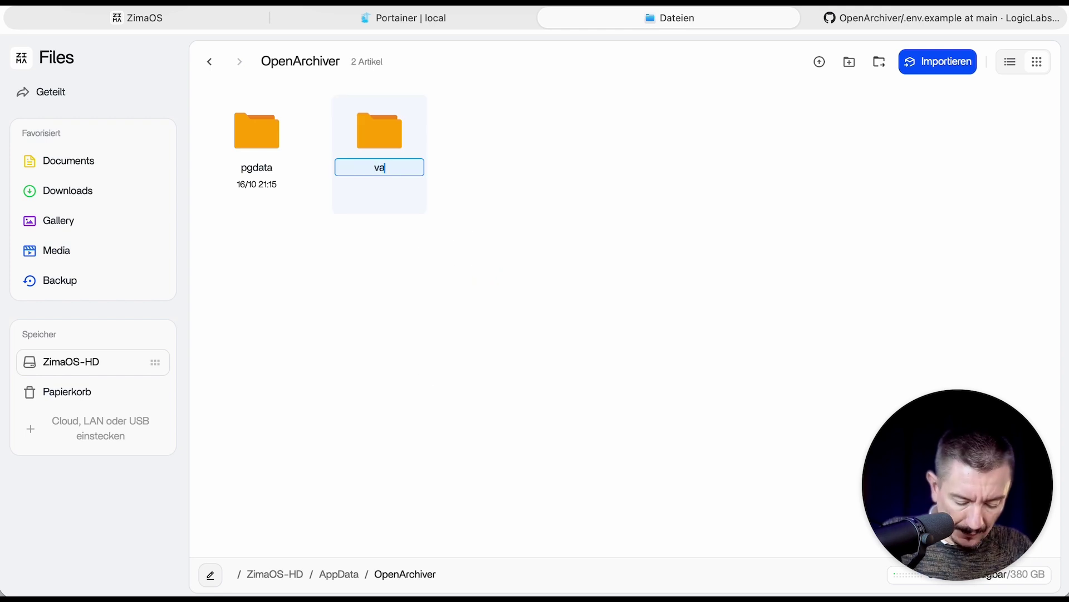
text(lkeydata)
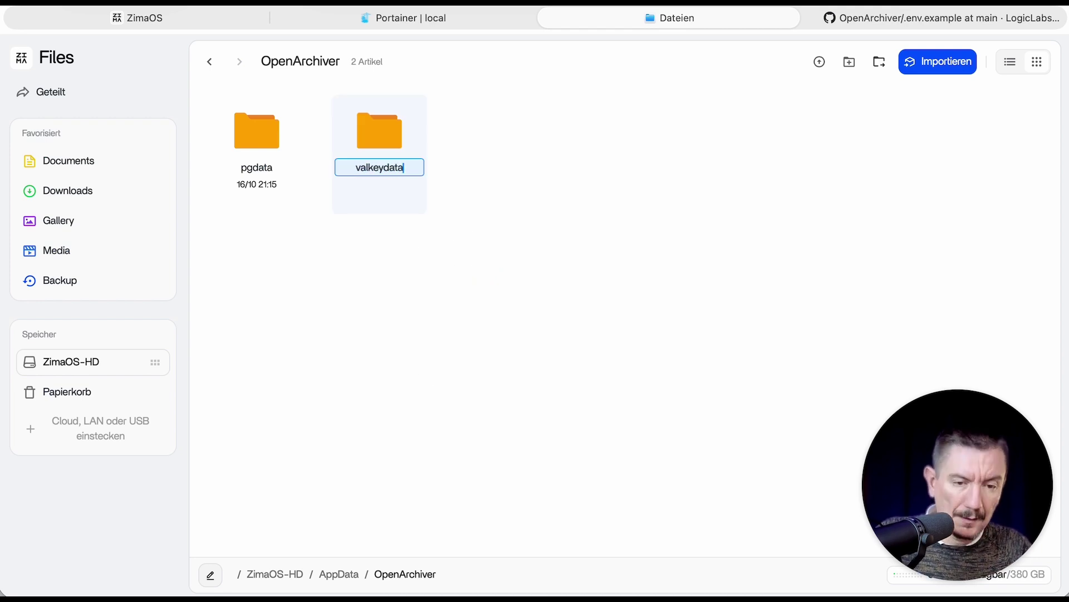
key(Return)
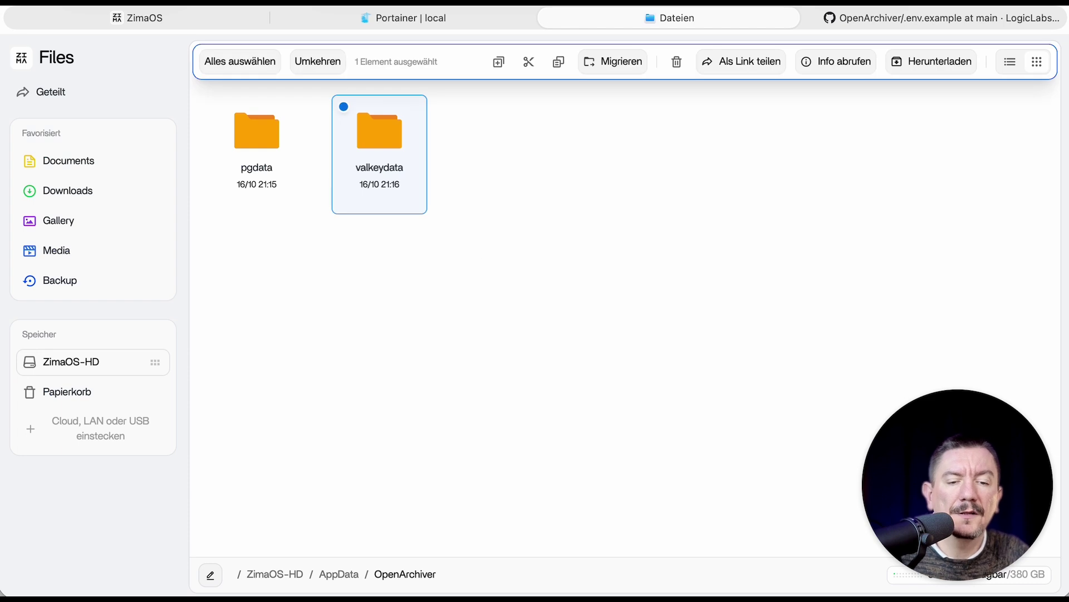
Copy the valkeydata folder path and paste it over valkeydata on compose line 40
click(415, 109)
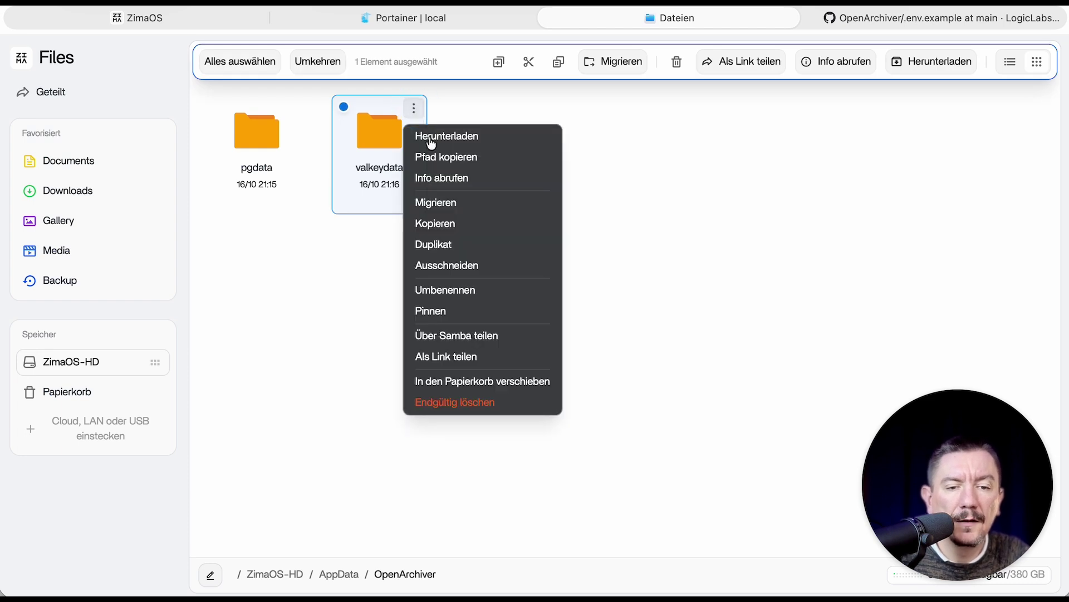
click(440, 157)
click(401, 24)
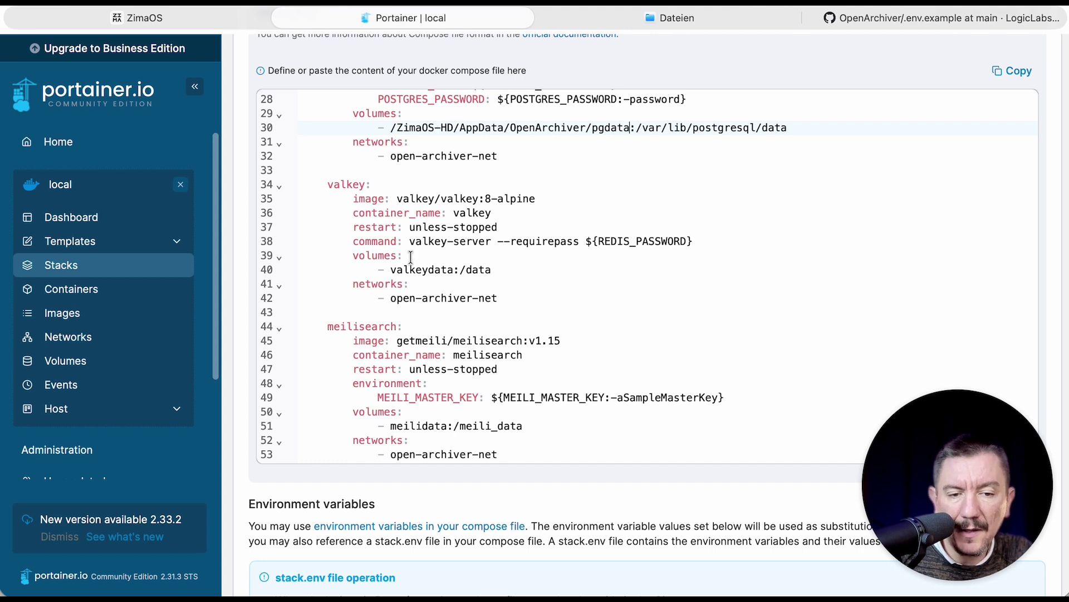
drag(390, 269, 456, 273)
text(/ZimaOS-HD/AppData/OpenArchiver/valkeydata)
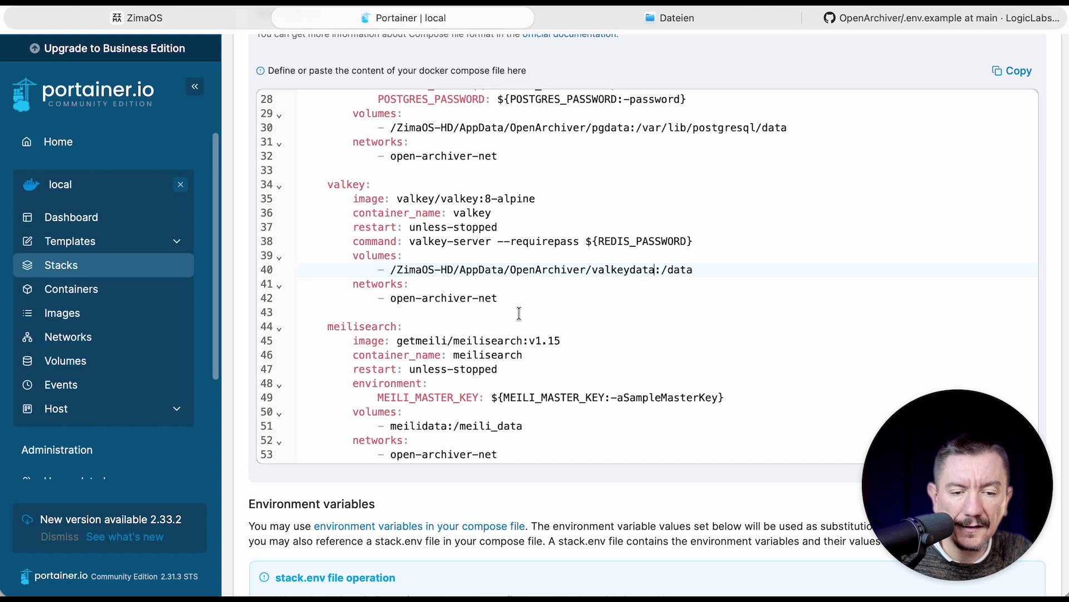
scroll(520, 314, down, 4)
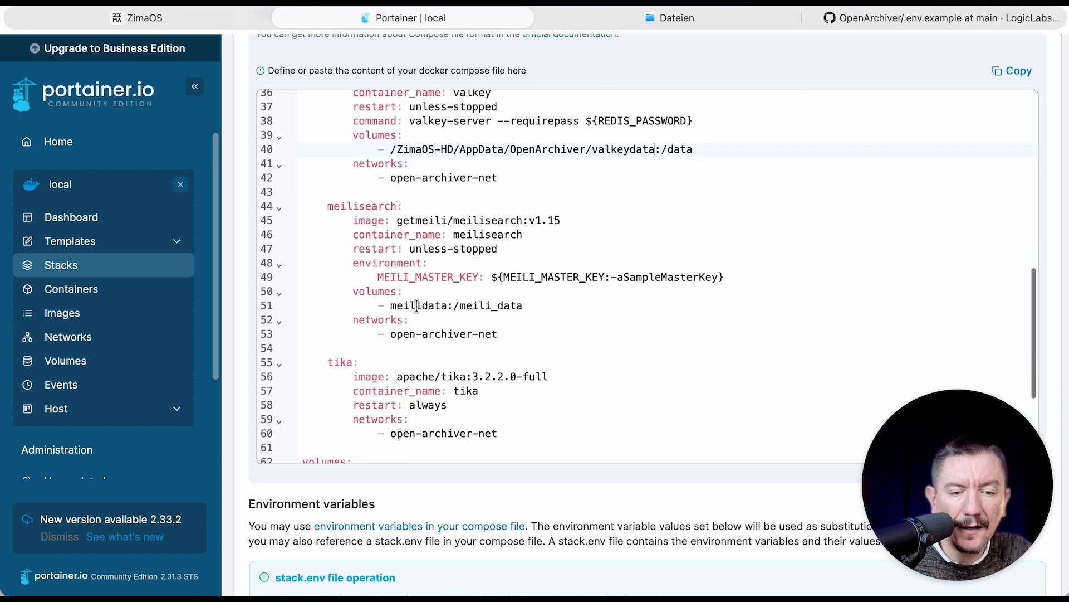
Create a meilidata folder inside the OpenArchiver folder
click(662, 19)
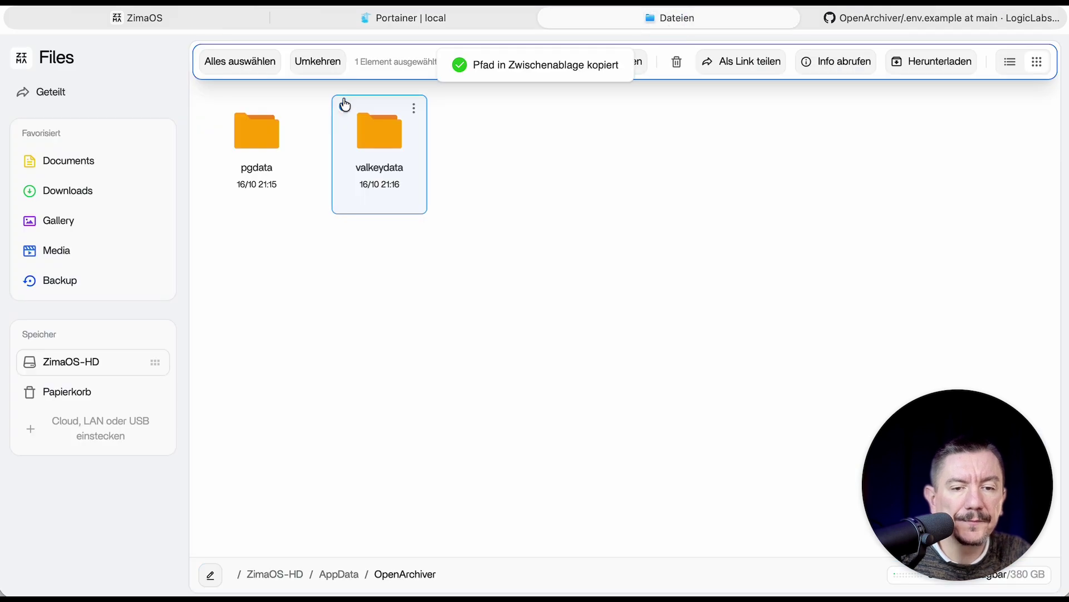
click(531, 210)
right_click(532, 210)
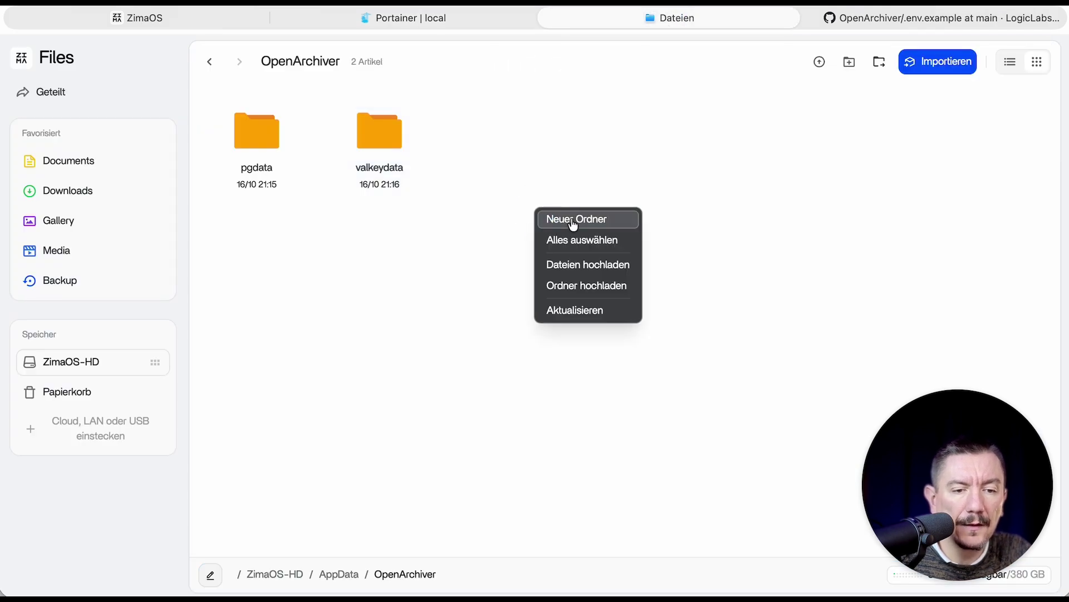
click(573, 220)
text(meilidata)
key(Return)
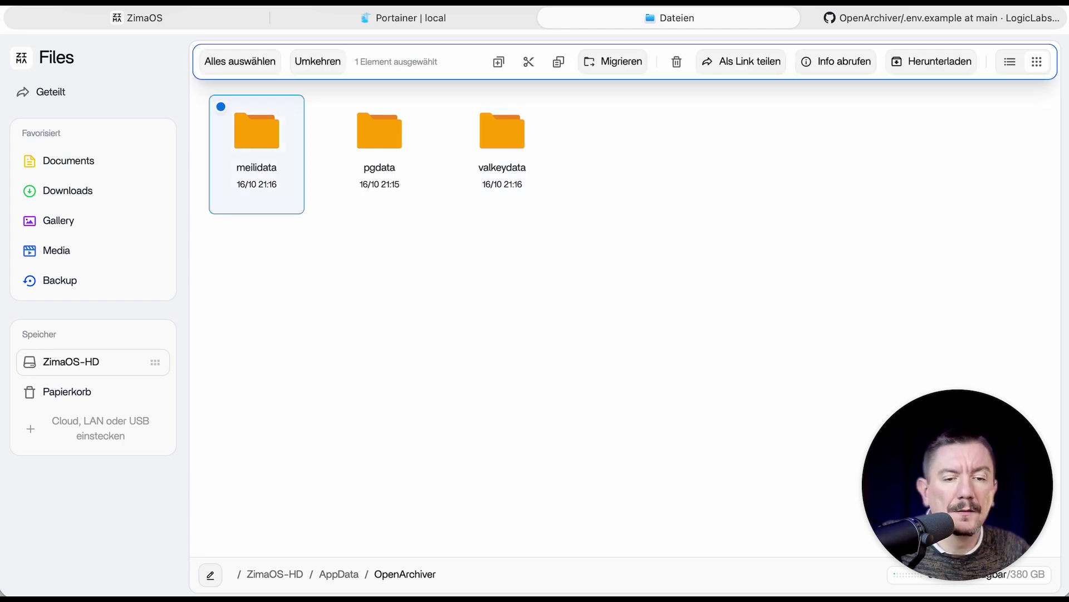
Copy the meilidata folder path and paste it over meilidata on compose line 51
right_click(282, 125)
click(316, 157)
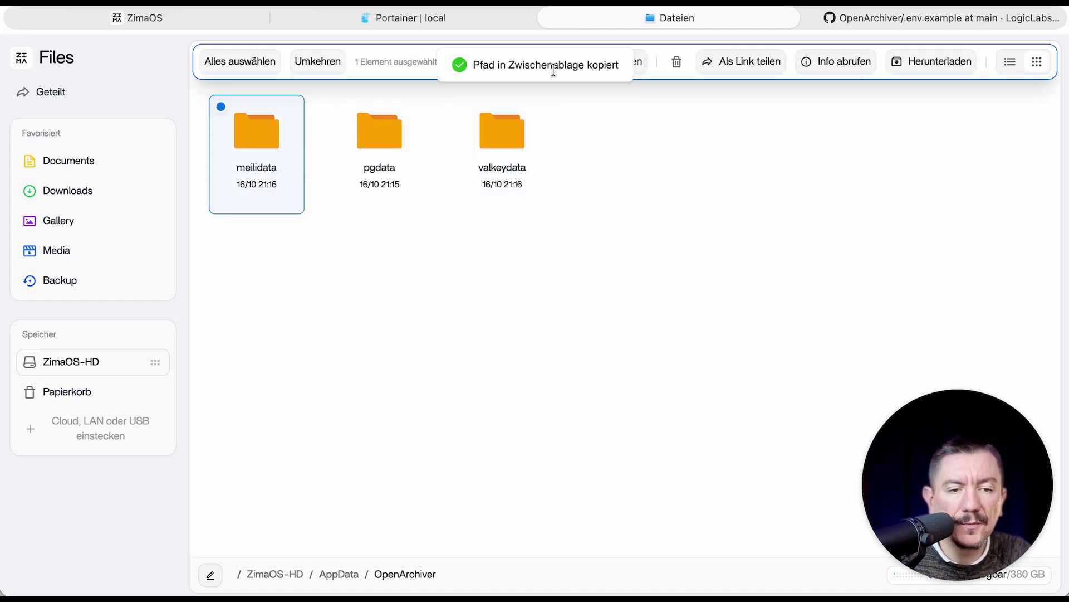
click(607, 131)
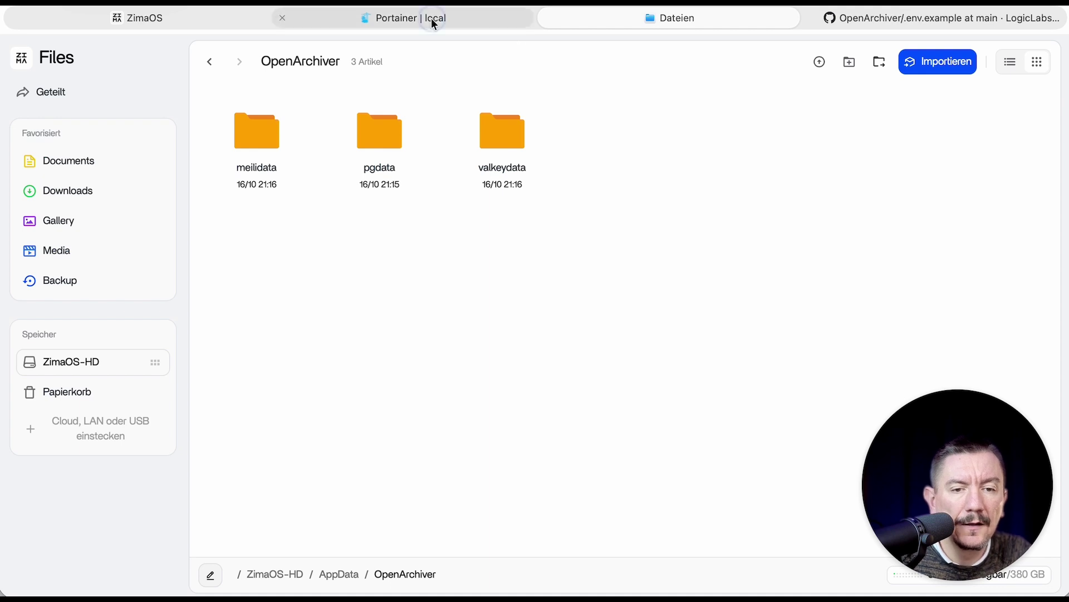
click(431, 18)
drag(388, 306, 452, 304)
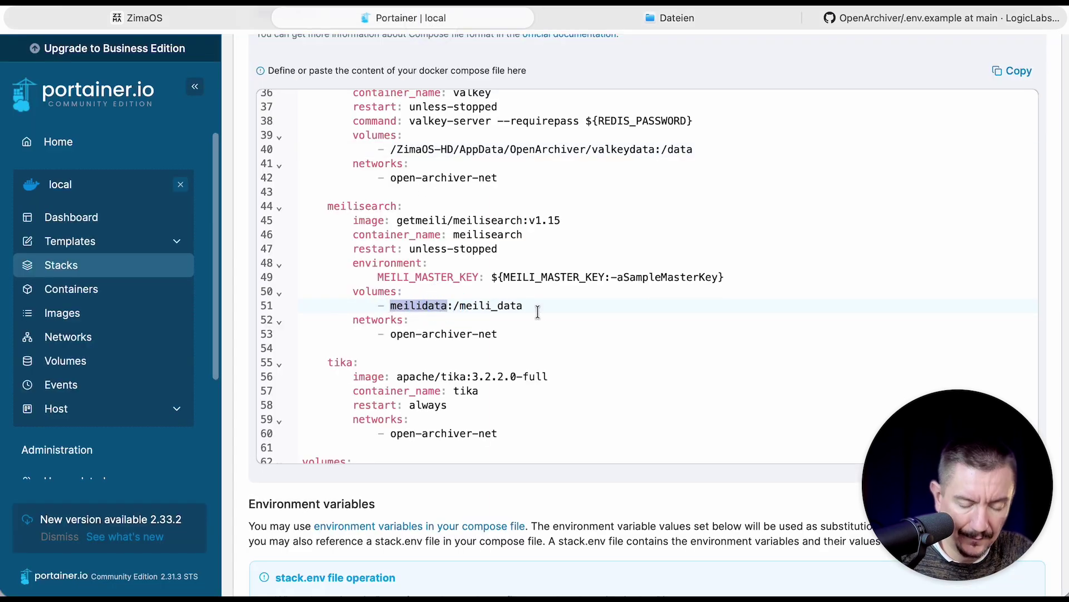
text(/ZimaOS-HD/AppData/OpenArchiver/meilidata)
scroll(598, 310, down, 5)
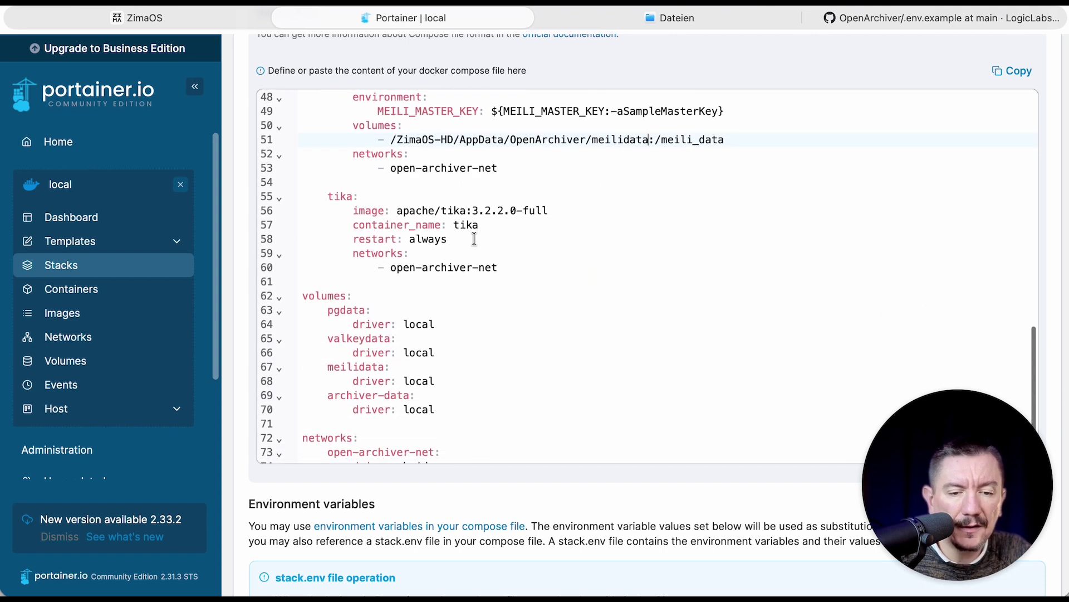
scroll(475, 237, down, 1)
scroll(476, 238, up, 15)
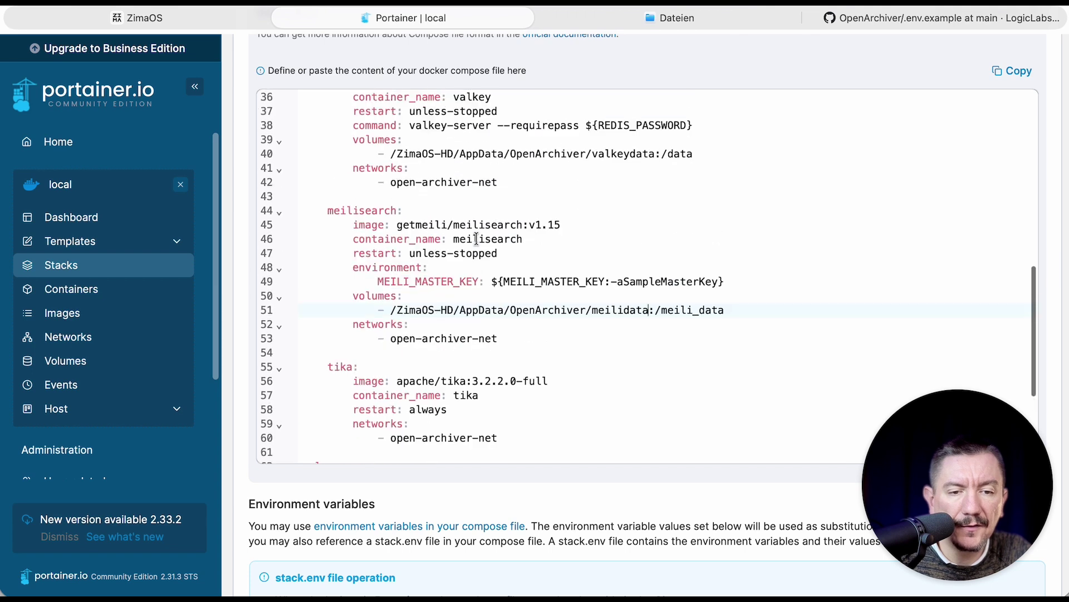
scroll(477, 239, up, 2)
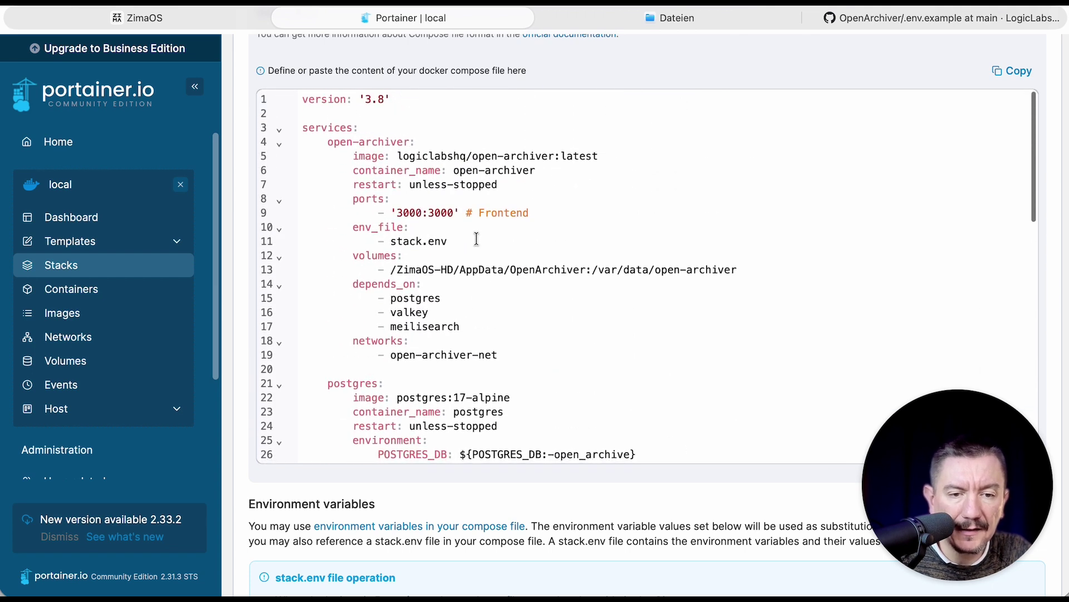
scroll(239, 359, down, 10)
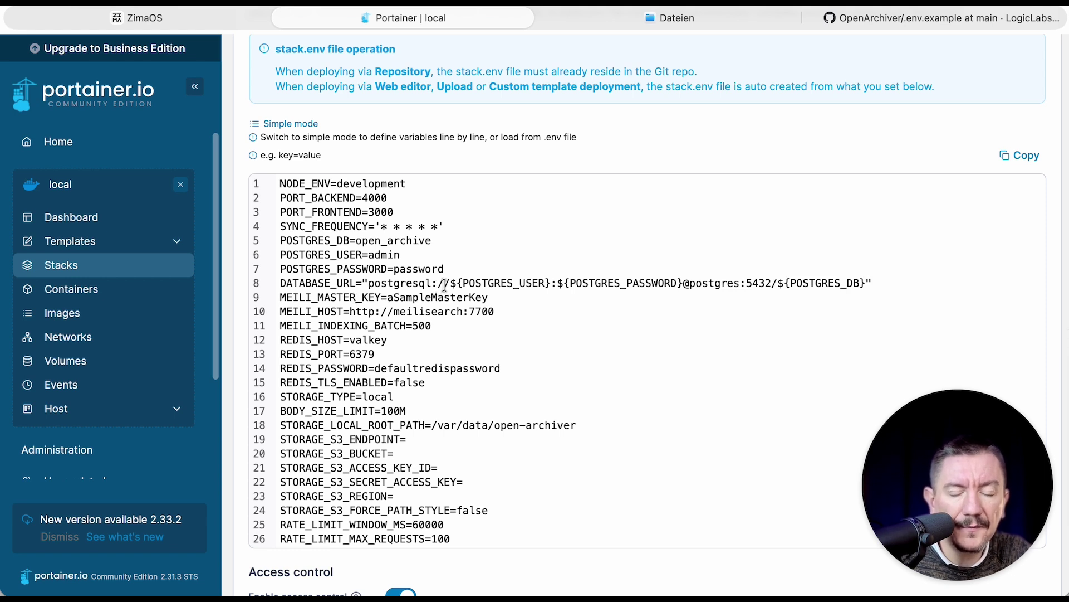
Replace the default Postgres password with the pasted new password
drag(371, 213, 395, 213)
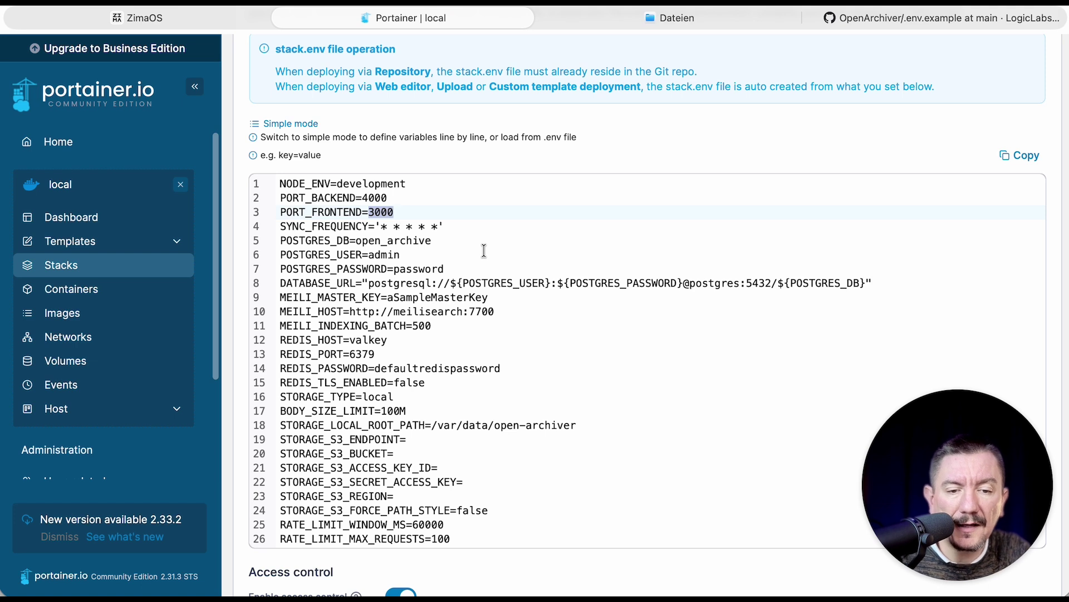
click(355, 212)
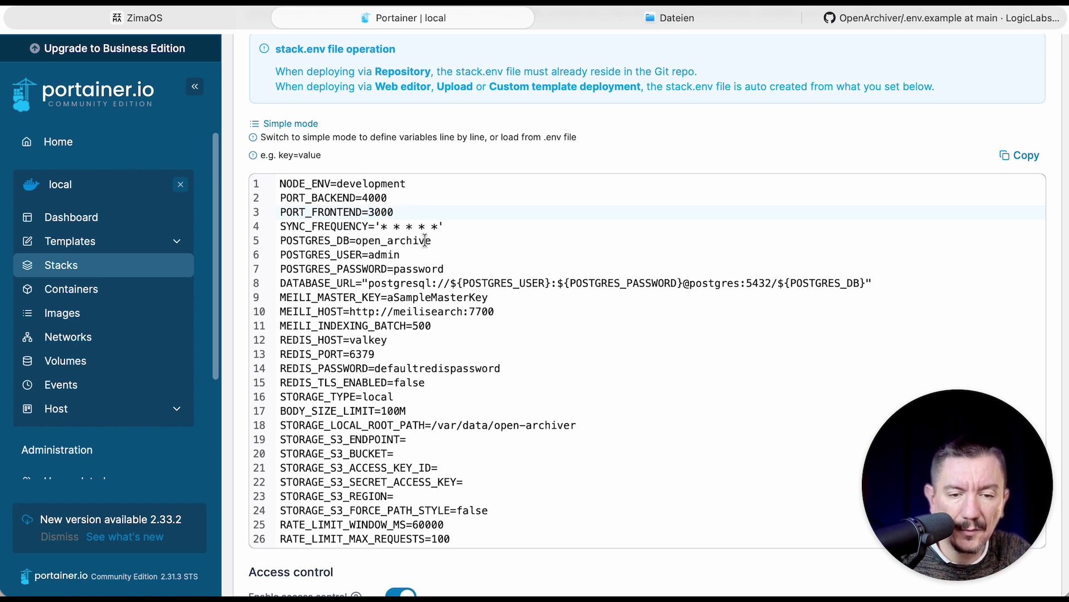
scroll(420, 256, down, 2)
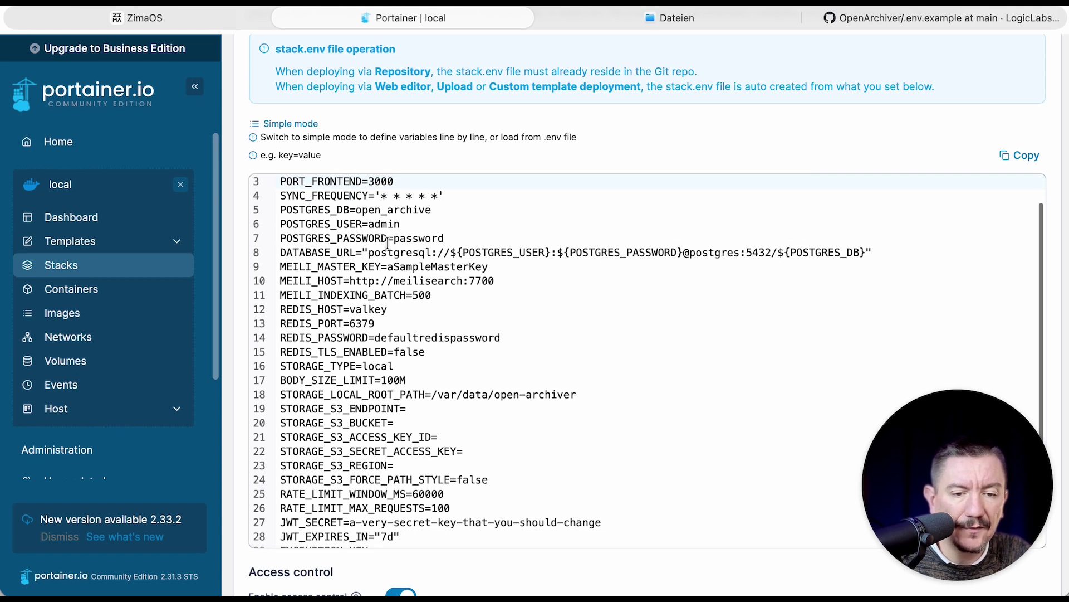
drag(394, 239, 447, 238)
key(BackSpace)
scroll(447, 238, up, 2)
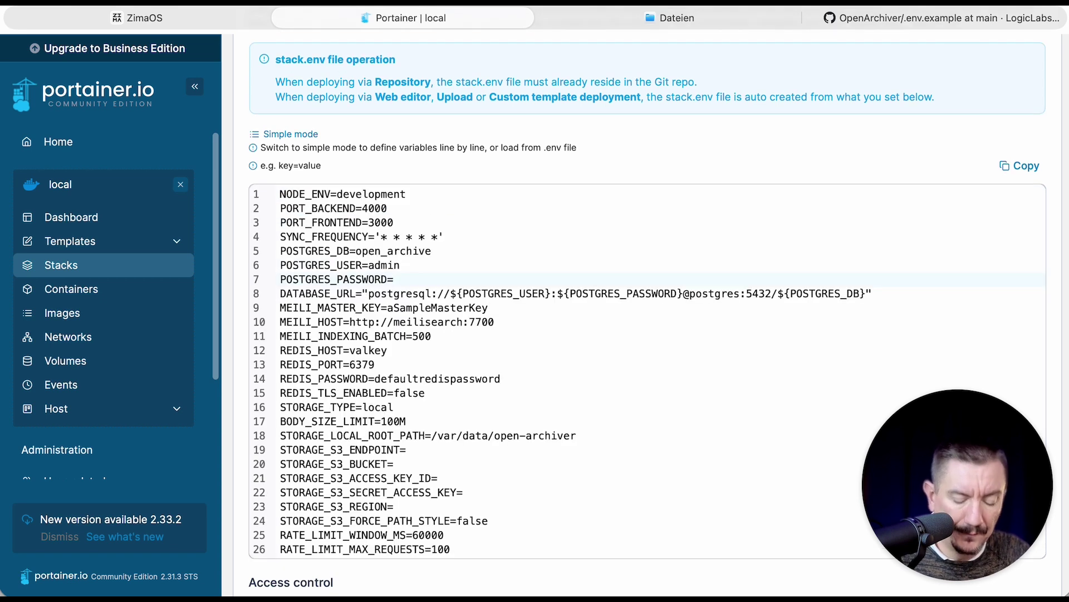
key(super+v)
Overwrite the default Meilisearch master key with a custom key and select the Redis password value
scroll(465, 298, down, 3)
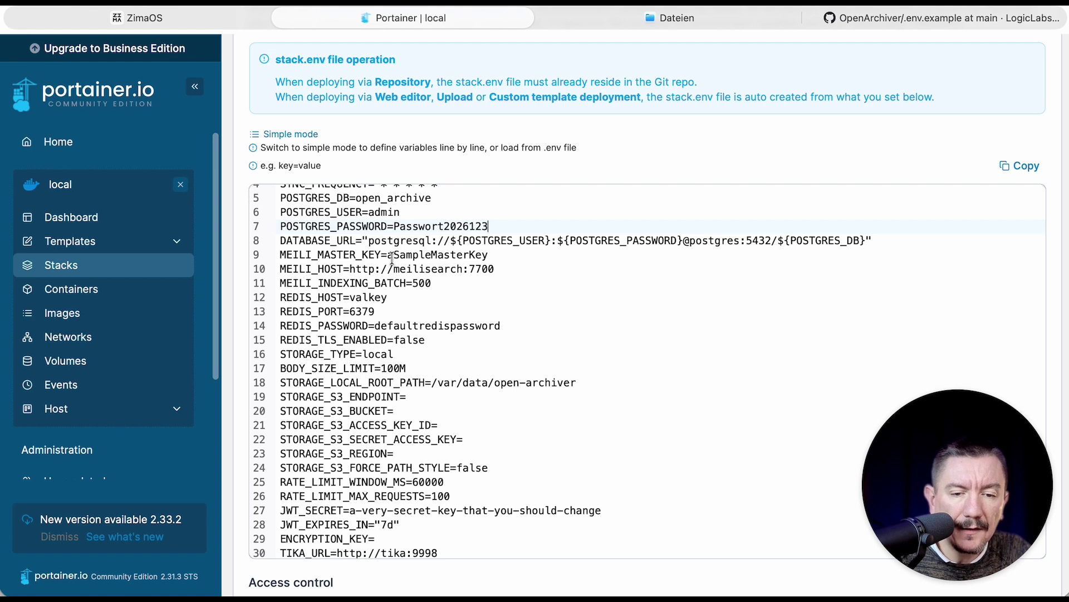
drag(388, 254, 489, 254)
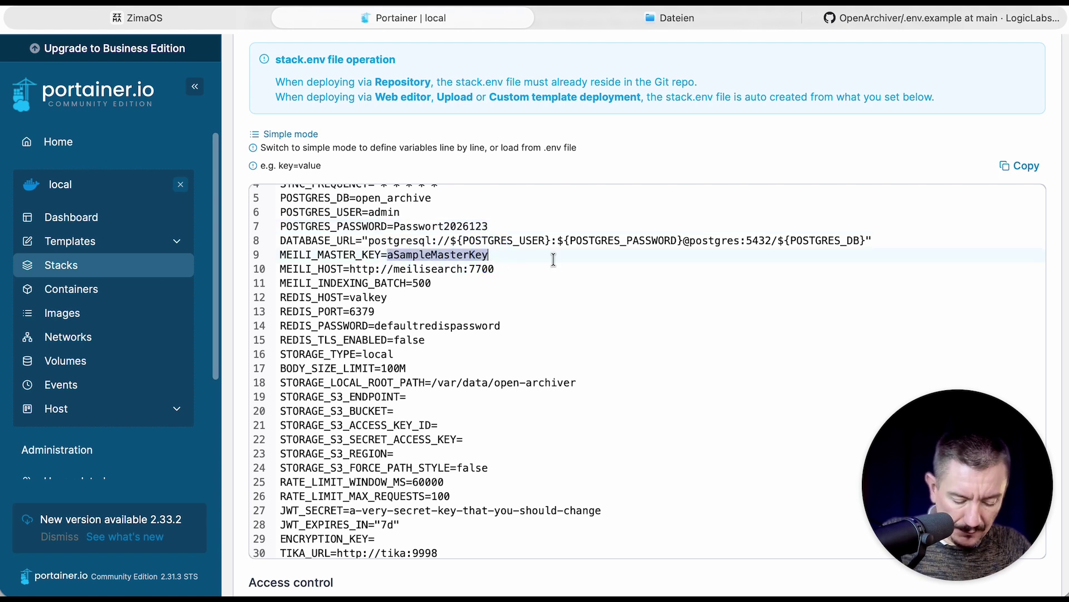
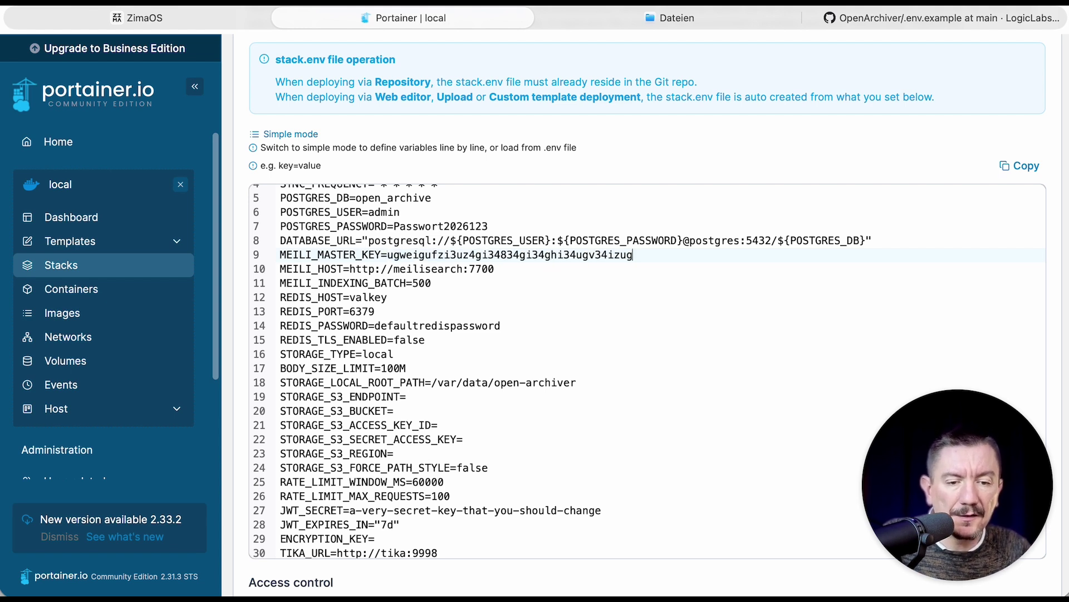
scroll(554, 261, down, 2)
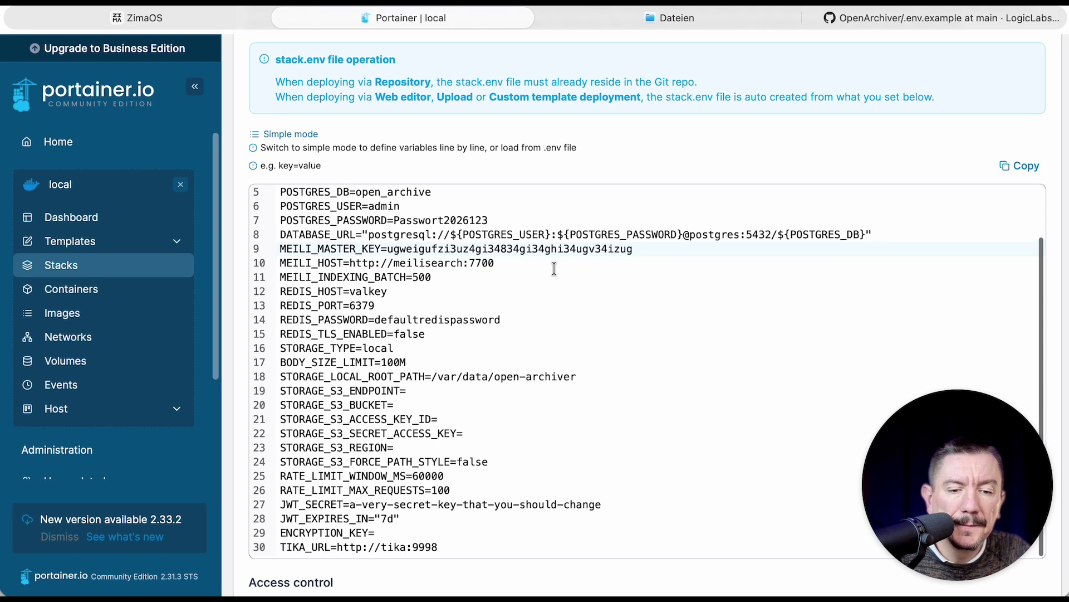
scroll(555, 273, down, 1)
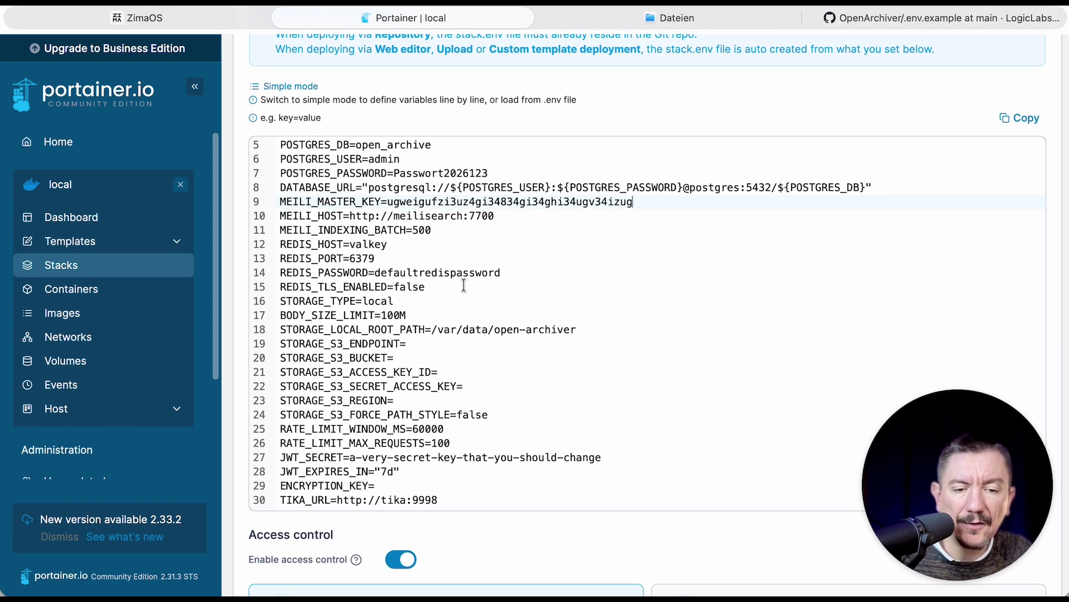
drag(375, 272, 543, 275)
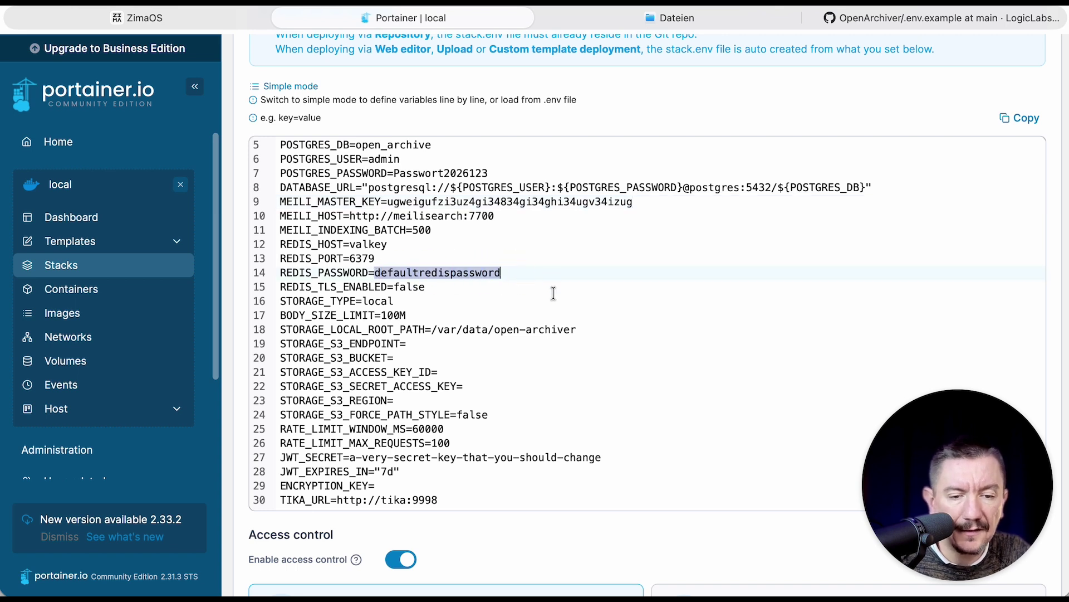
Select the whole placeholder JWT_SECRET value, then start a new tab toward 'googl'
scroll(552, 293, down, 3)
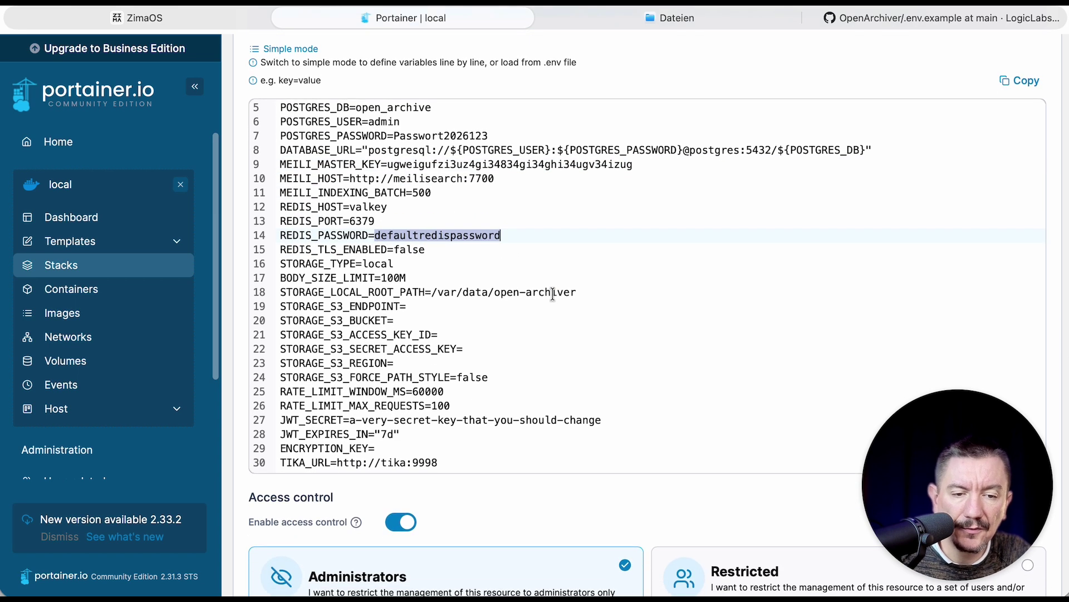
scroll(553, 292, down, 2)
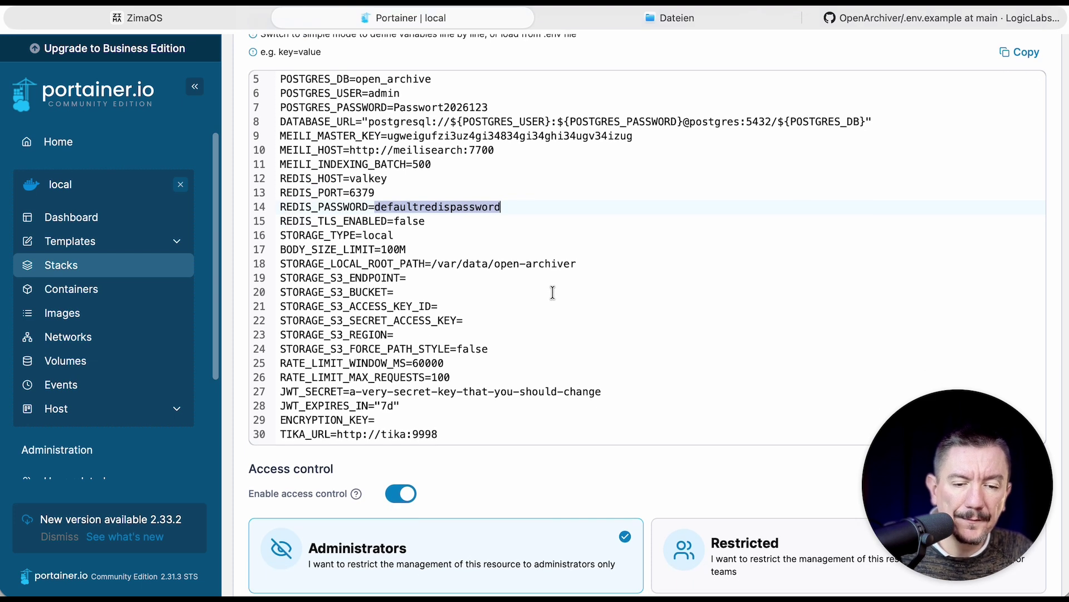
drag(353, 392, 603, 391)
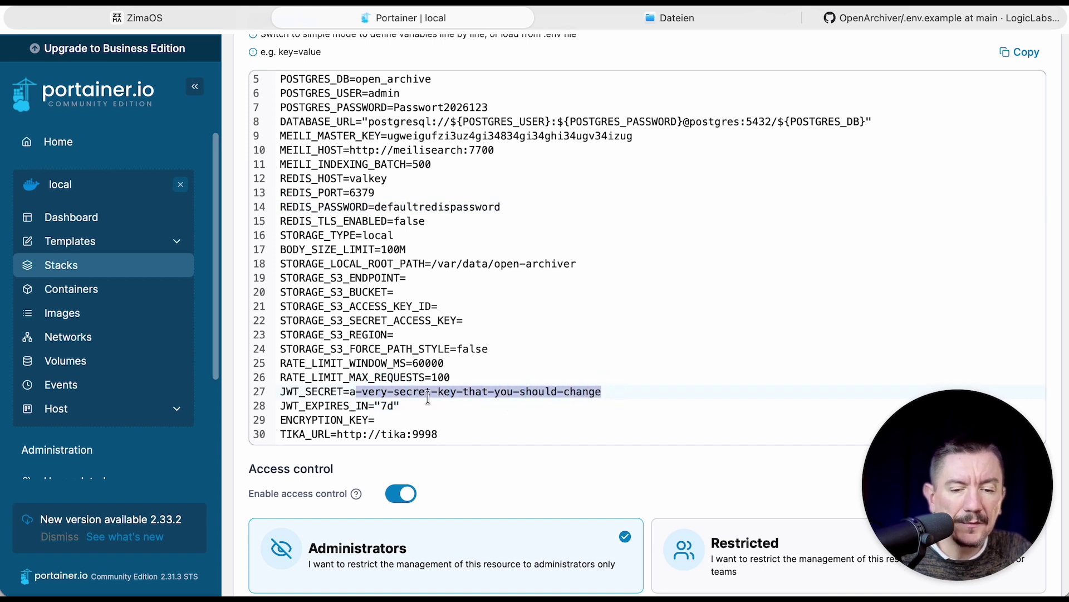
click(358, 391)
drag(358, 392, 615, 389)
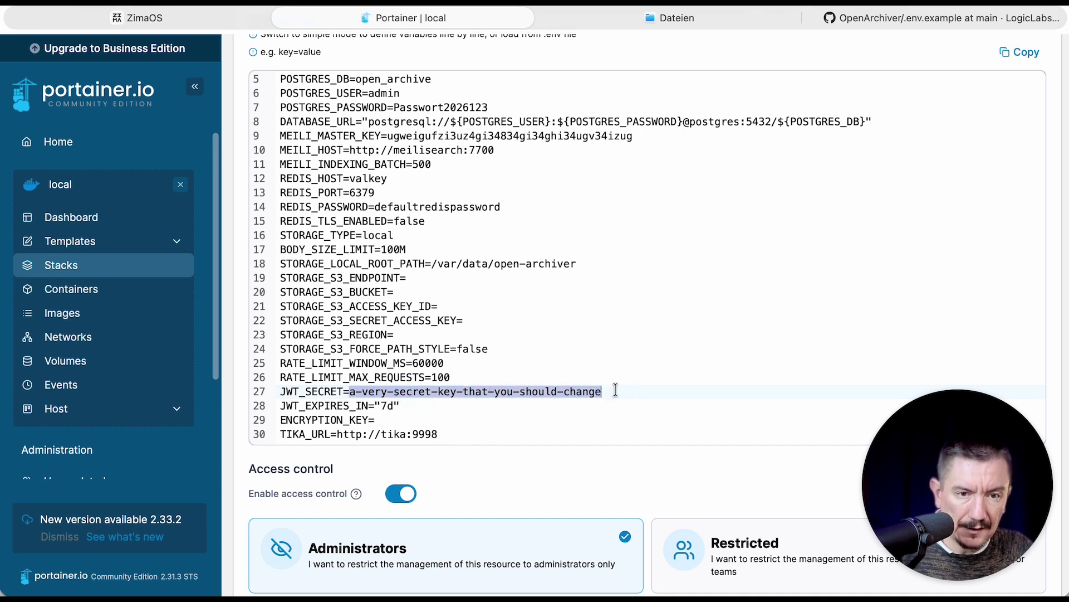
key(super+t)
text(google)
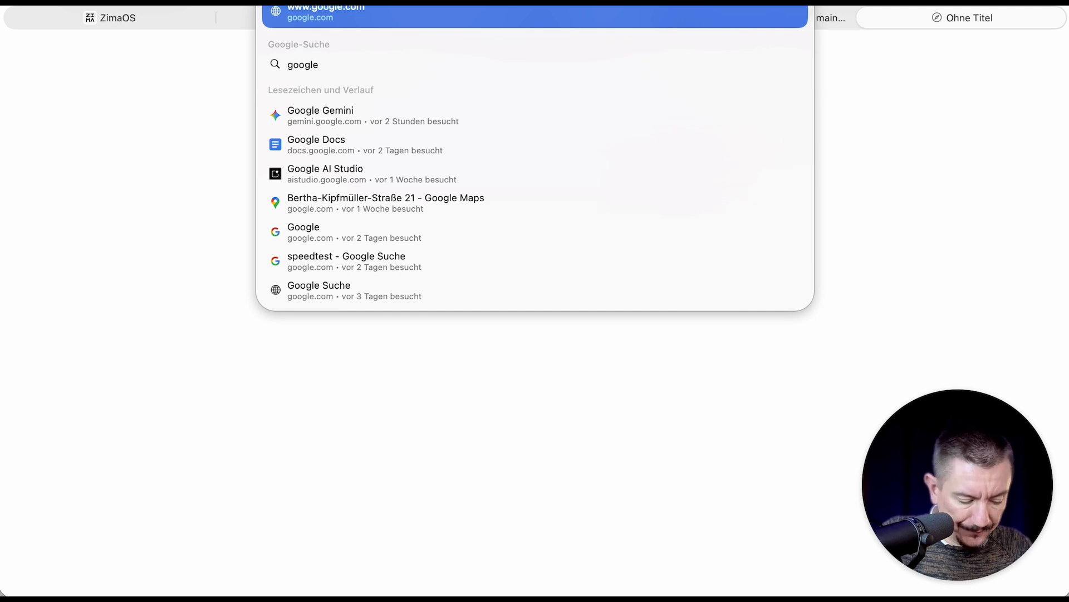
Search Google for '32 byte hex key' and open Browserling's Random Hex Number Generator
key(Return)
text(32 byte key)
key(BackSpace)
key(BackSpace)
key(BackSpace)
text(hex key)
key(Return)
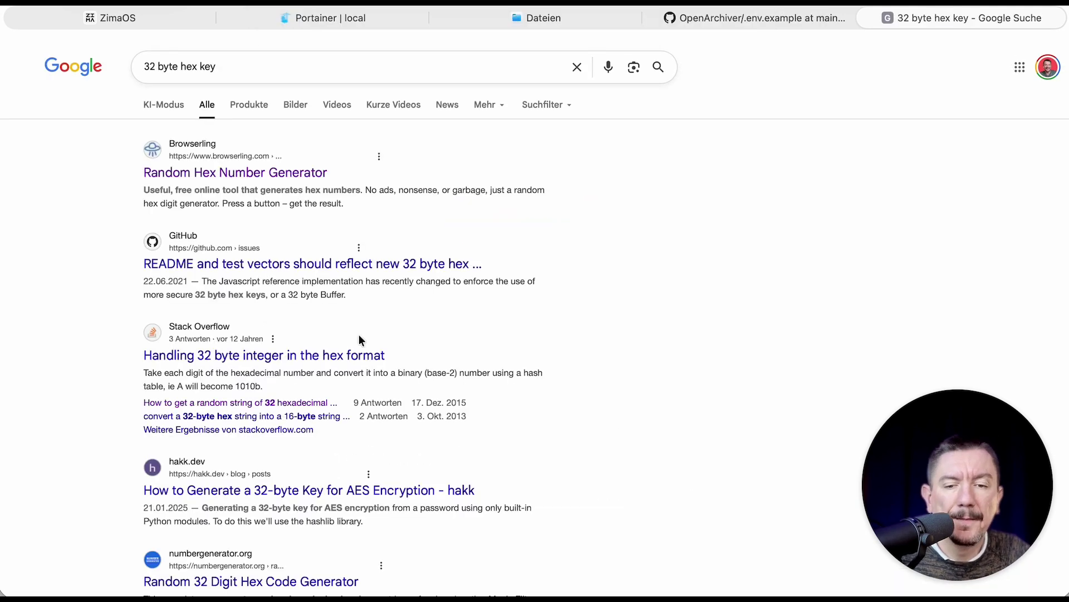
click(185, 176)
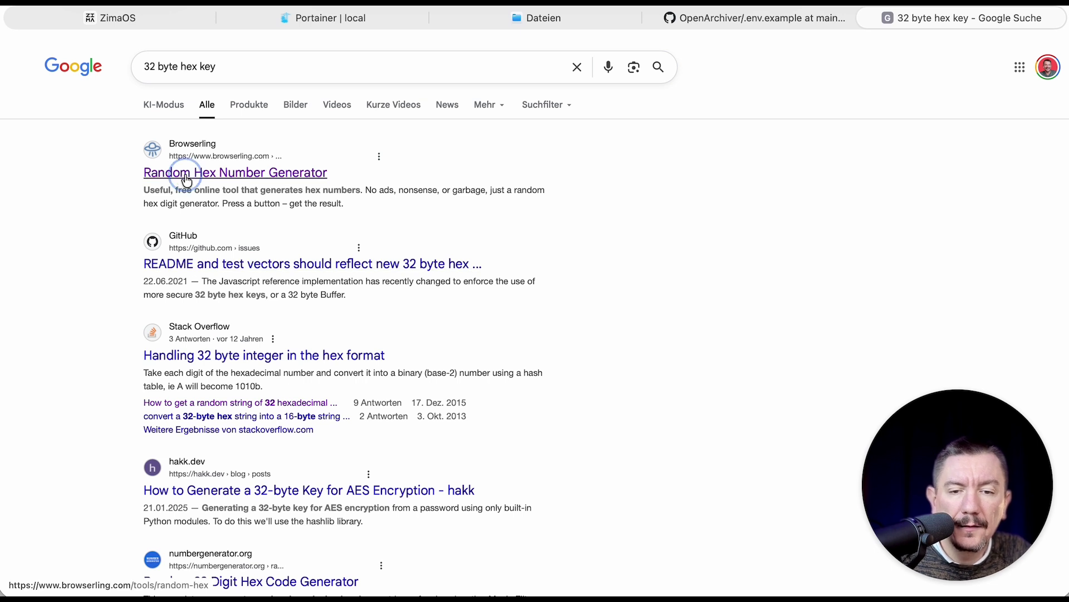
Generate 1 result of 256 hex digits in Browserling and copy the string
scroll(637, 278, down, 3)
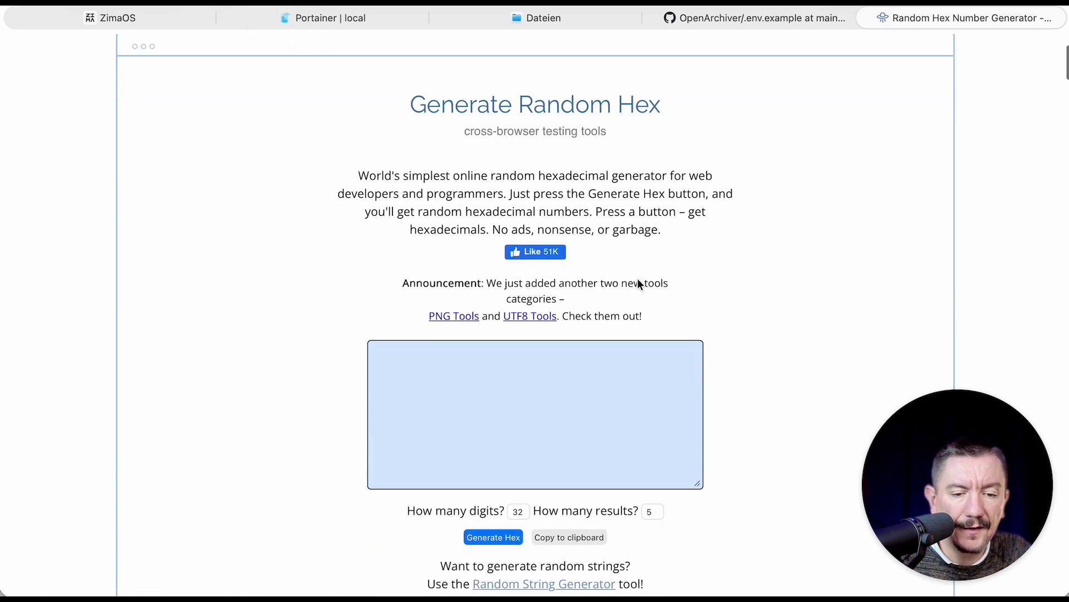
scroll(613, 329, down, 1)
scroll(597, 386, down, 3)
scroll(542, 406, up, 2)
click(522, 454)
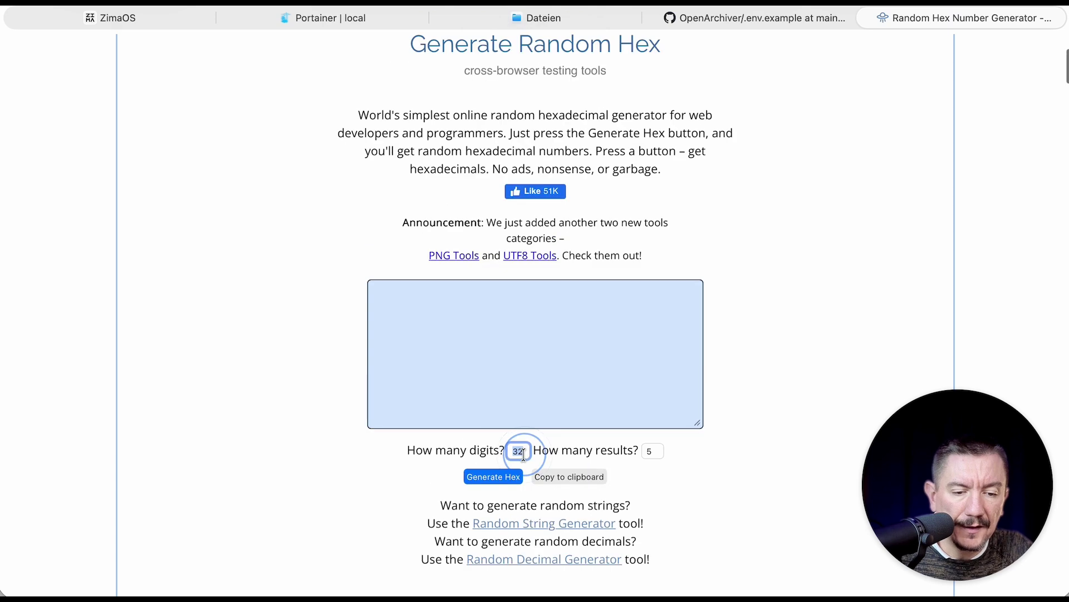
text(56)
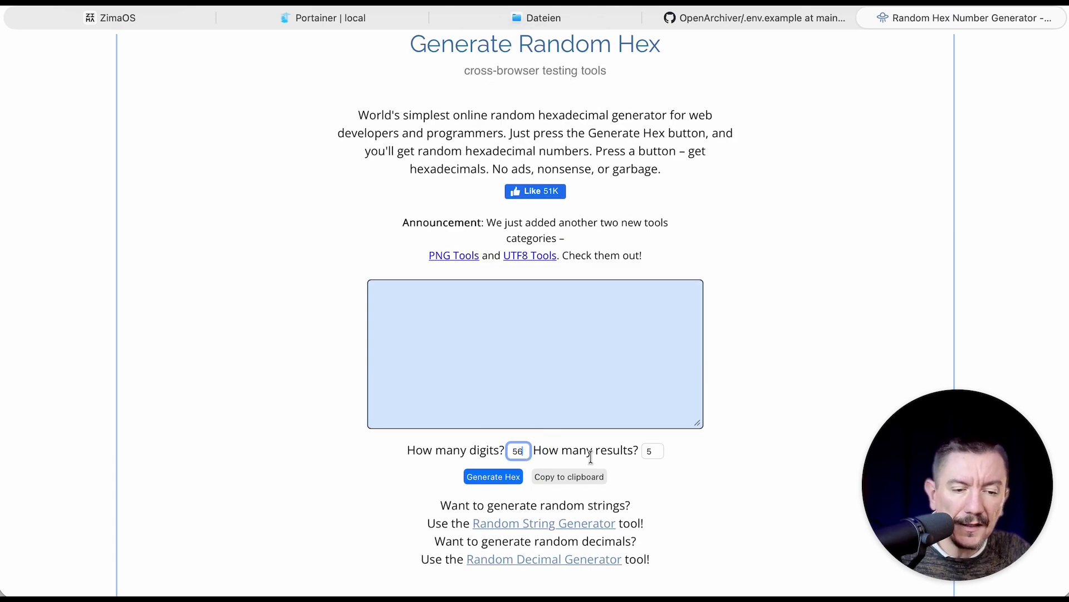
double_click(647, 450)
text(1)
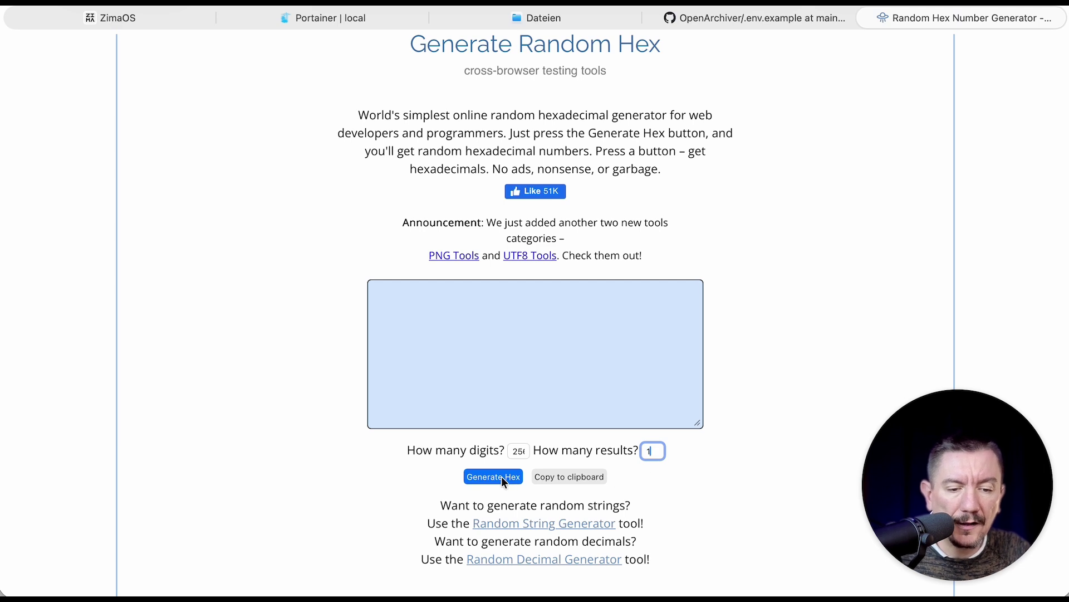
click(501, 477)
drag(624, 319, 370, 287)
key(super+c)
click(330, 17)
Paste the hex string as JWT_SECRET and fill in a custom ENCRYPTION_KEY
key(super+v)
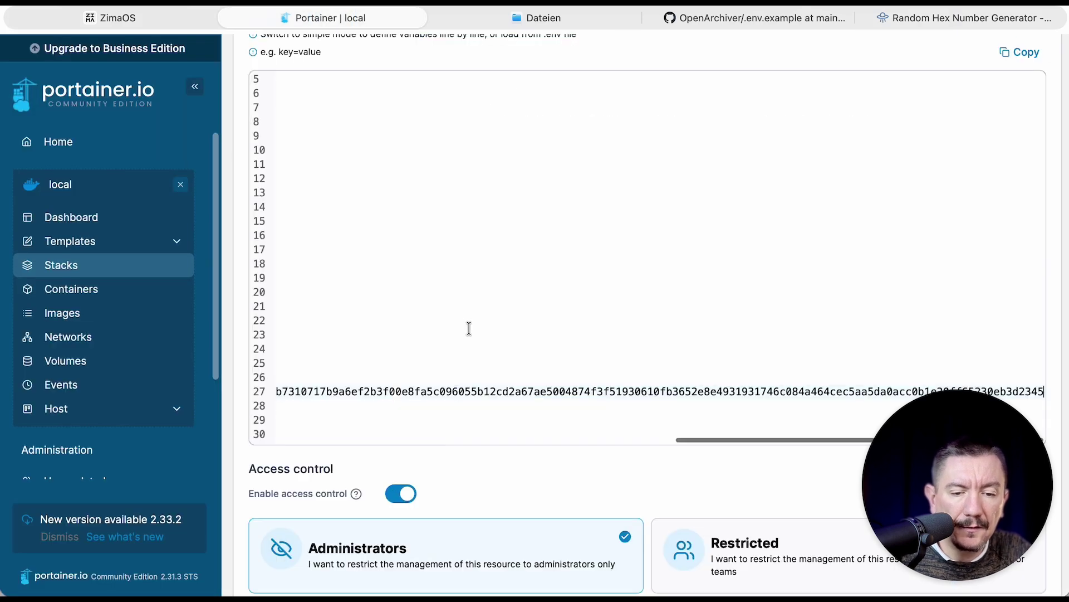
scroll(469, 328, left, 10)
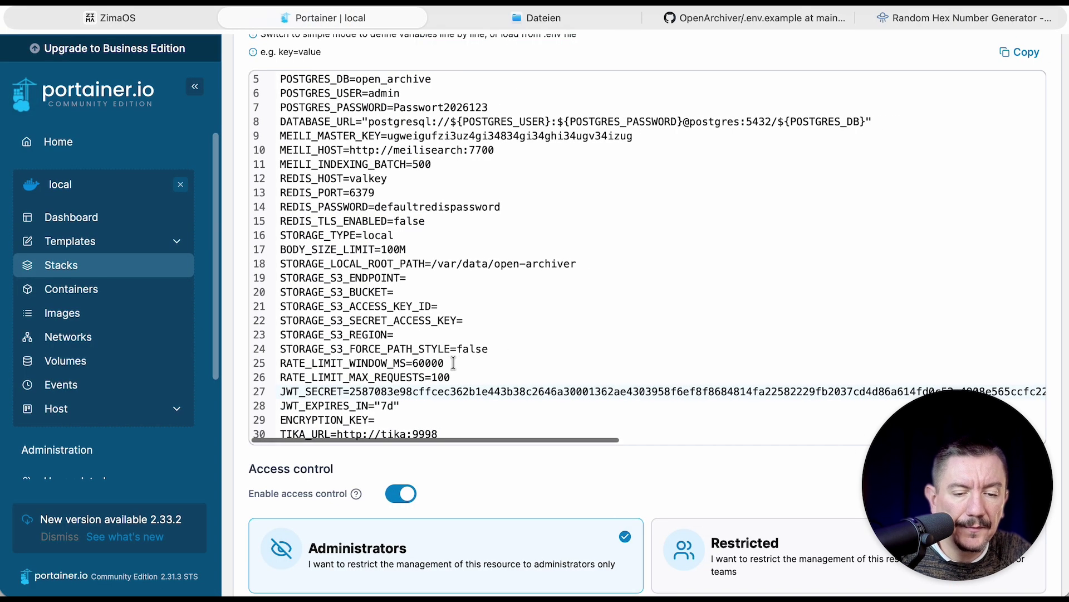
scroll(458, 362, down, 1)
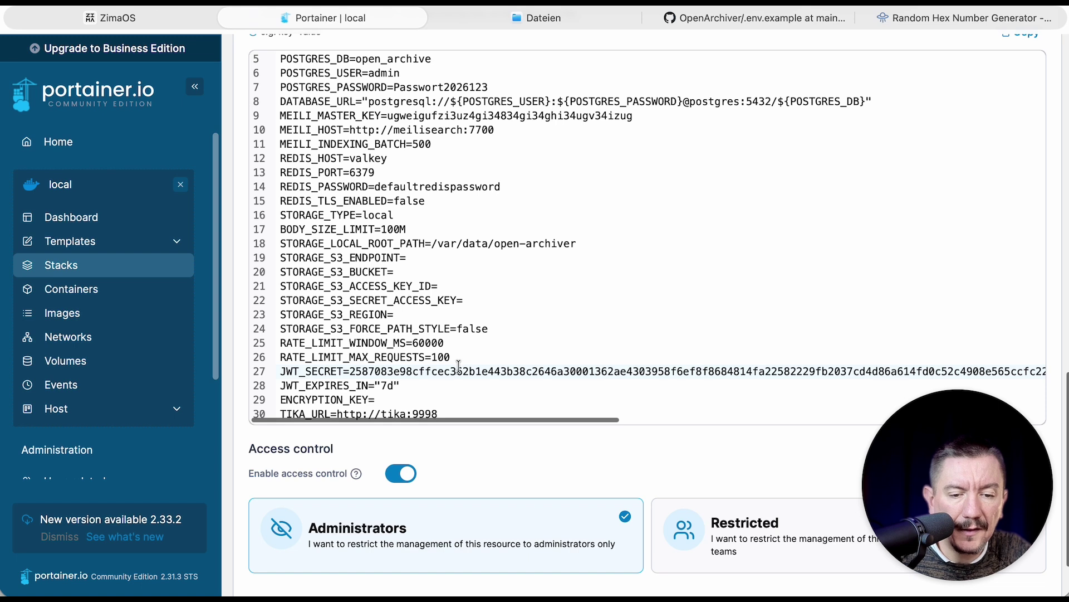
scroll(459, 365, down, 2)
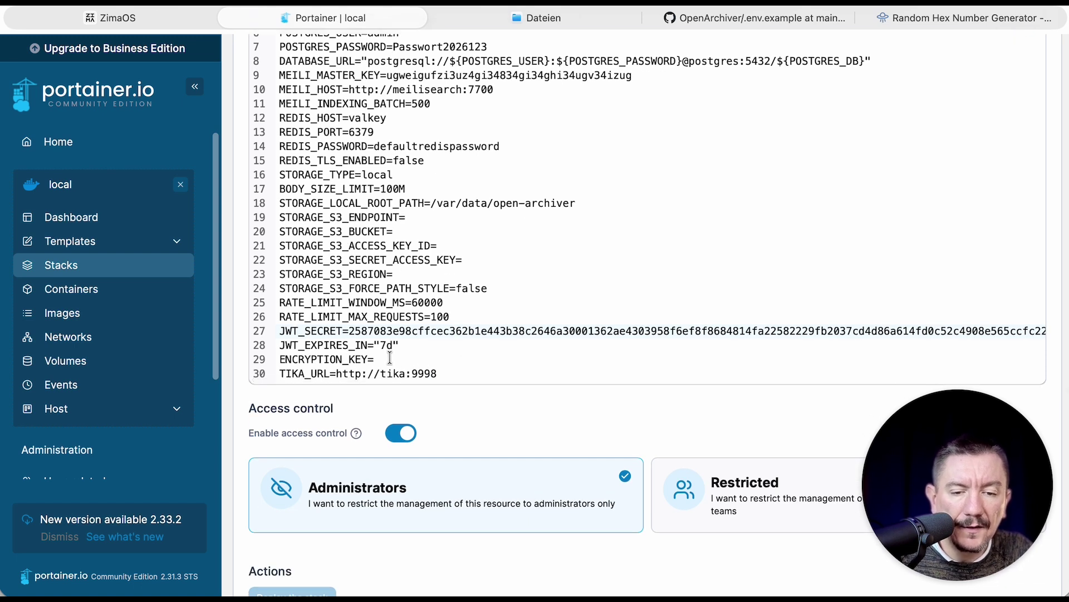
click(387, 359)
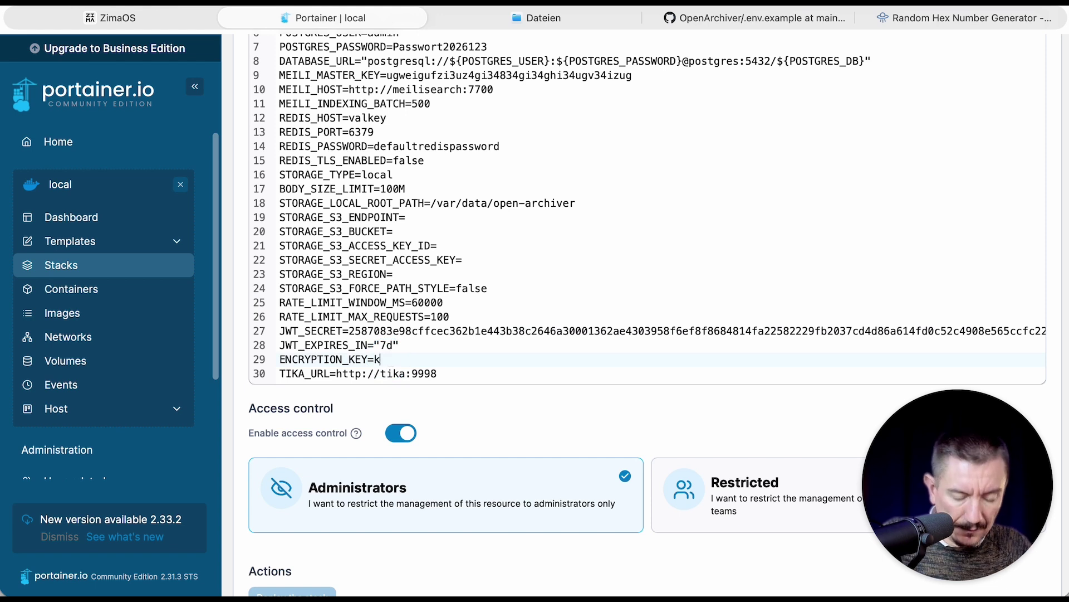
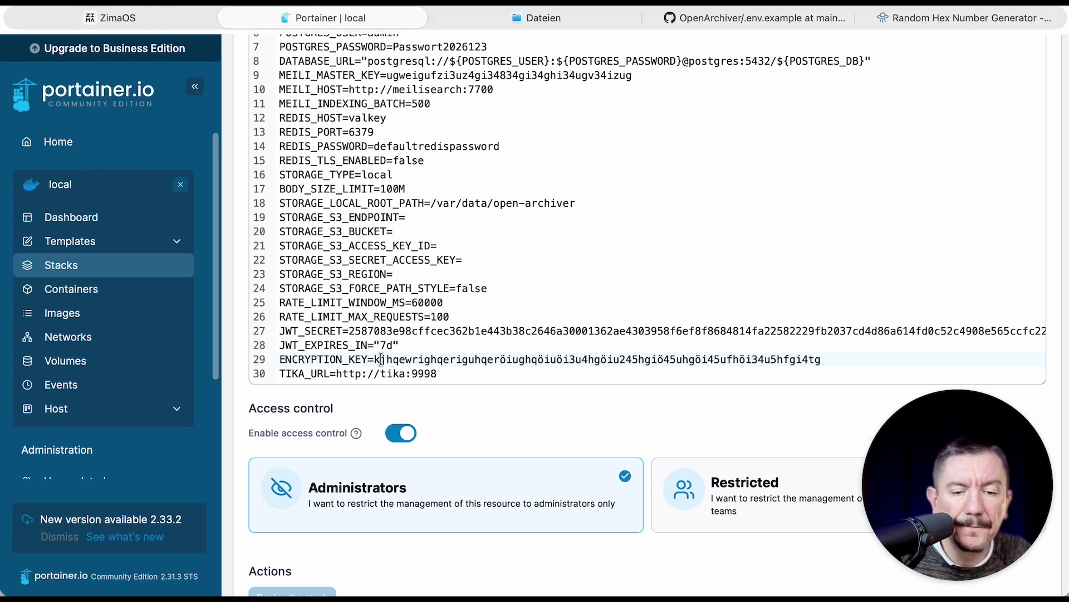
scroll(495, 334, down, 2)
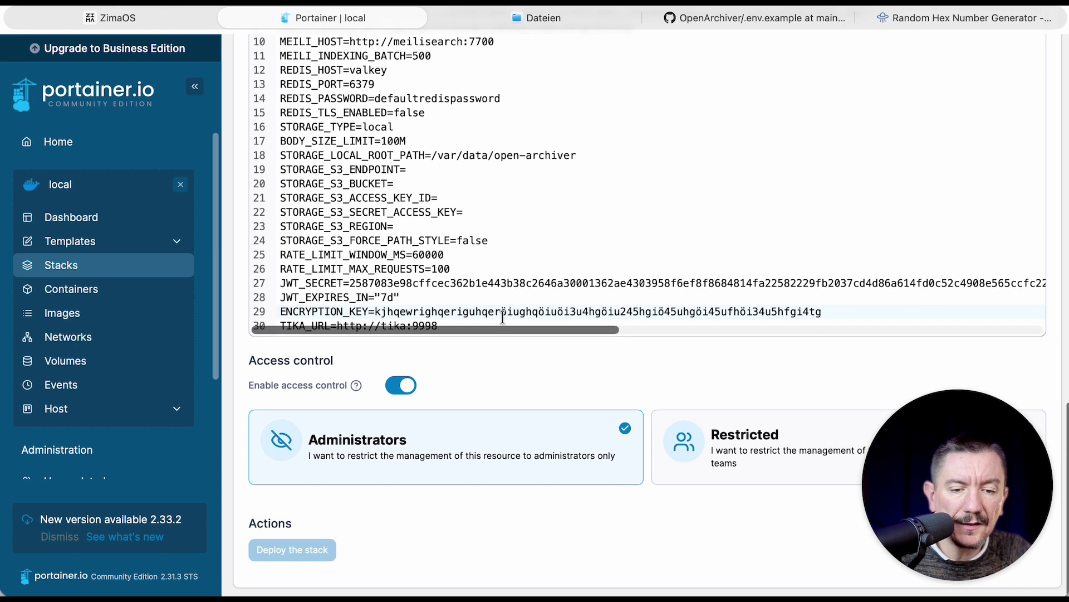
click(477, 323)
key(Return)
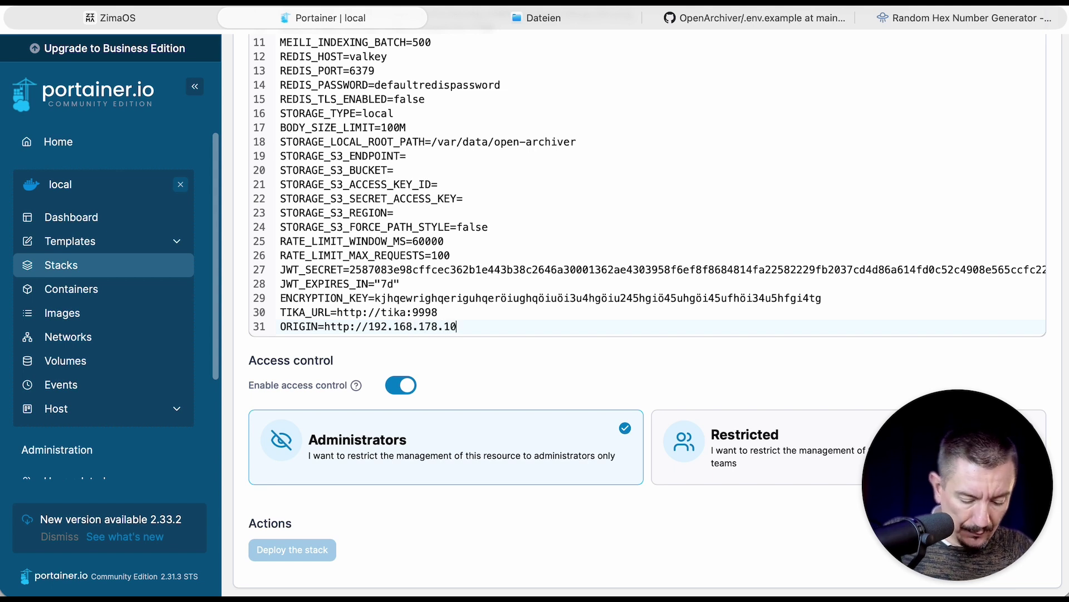
text(:3000)
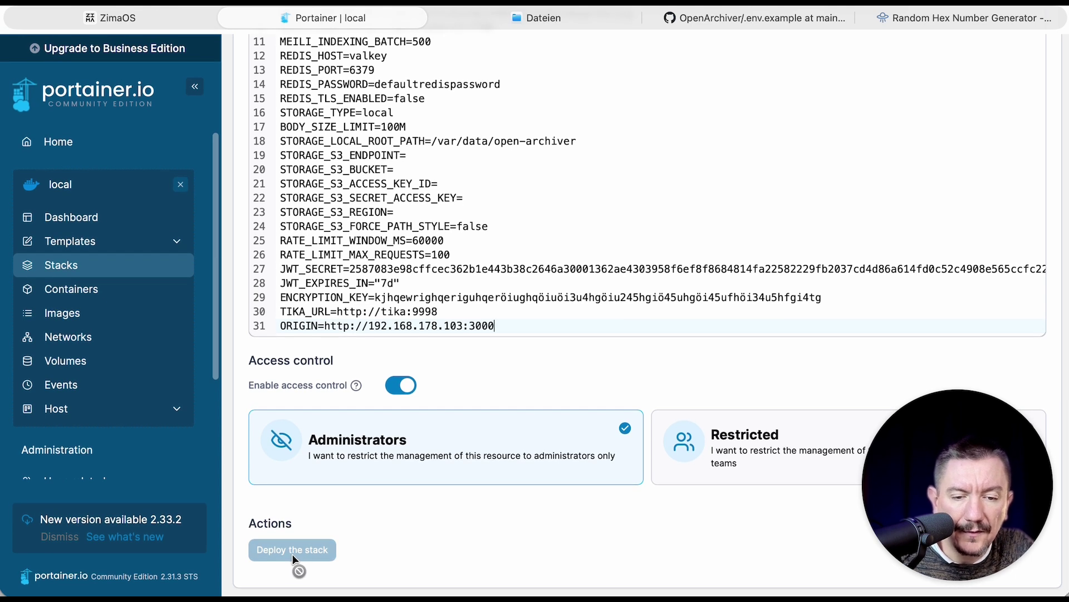
scroll(245, 506, up, 15)
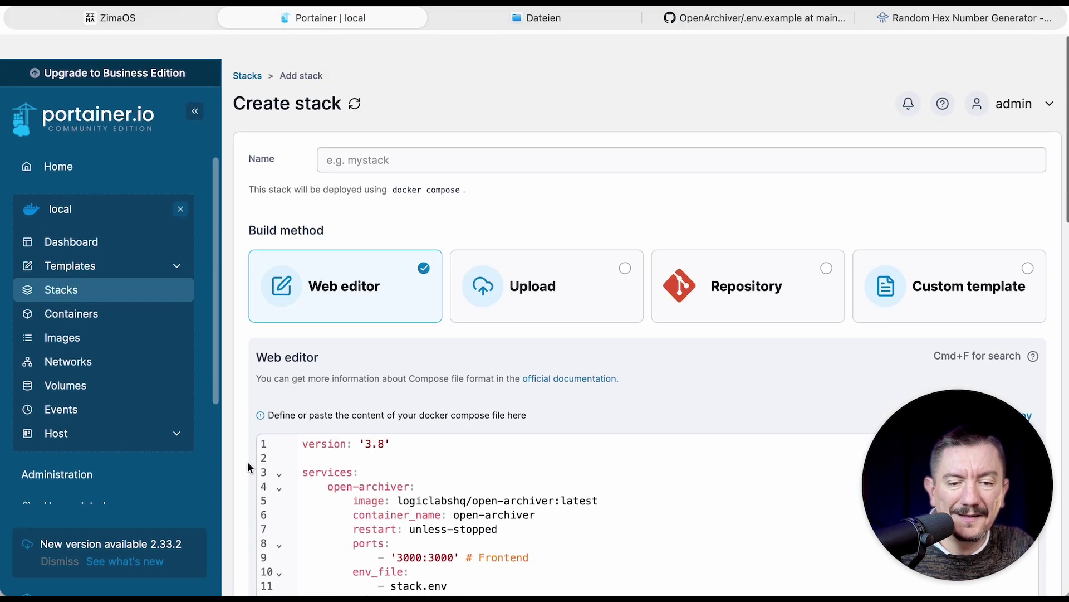
Name the stack 'openarchiver'
click(354, 135)
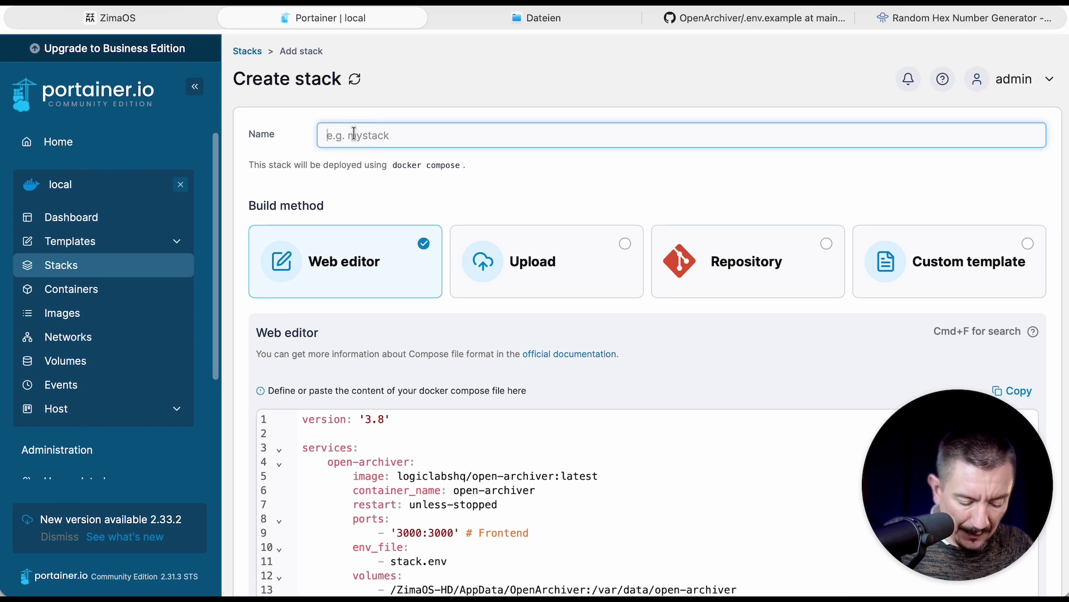
text(Op)
key(BackSpace)
key(BackSpace)
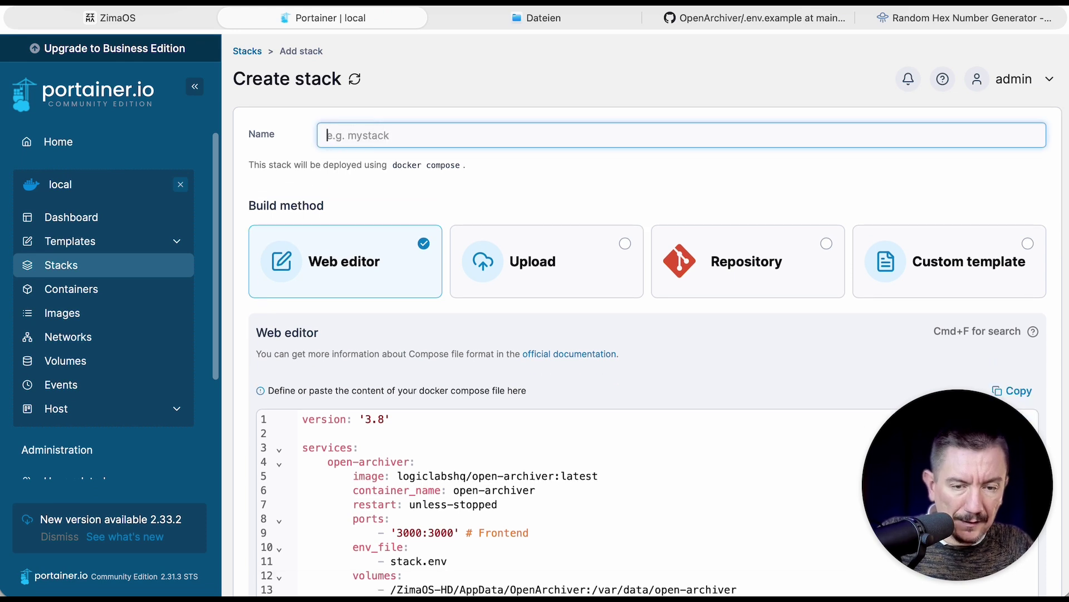
text(openar)
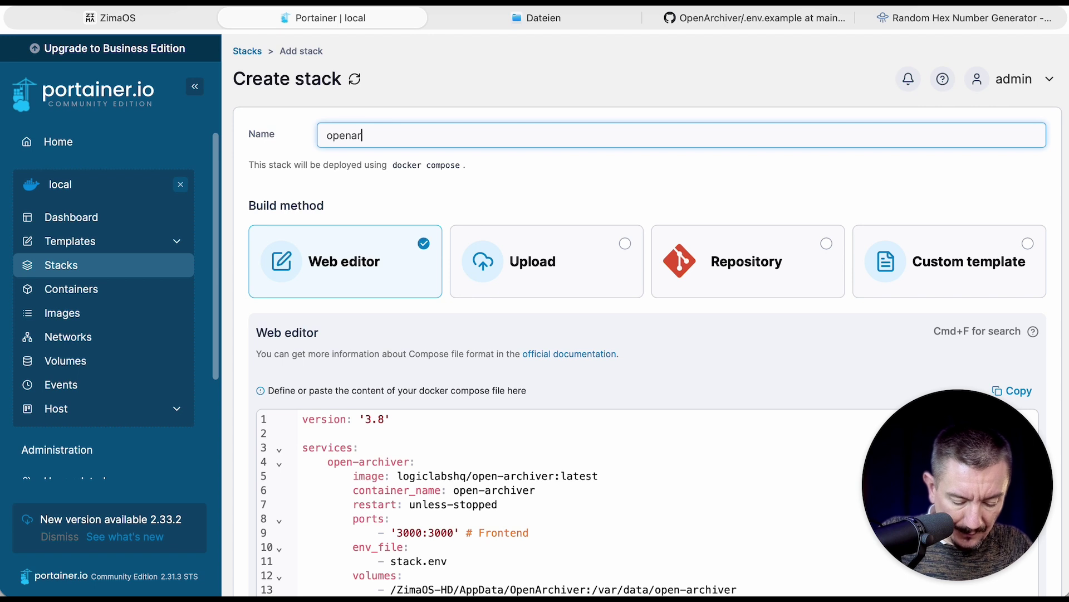
text(chiver)
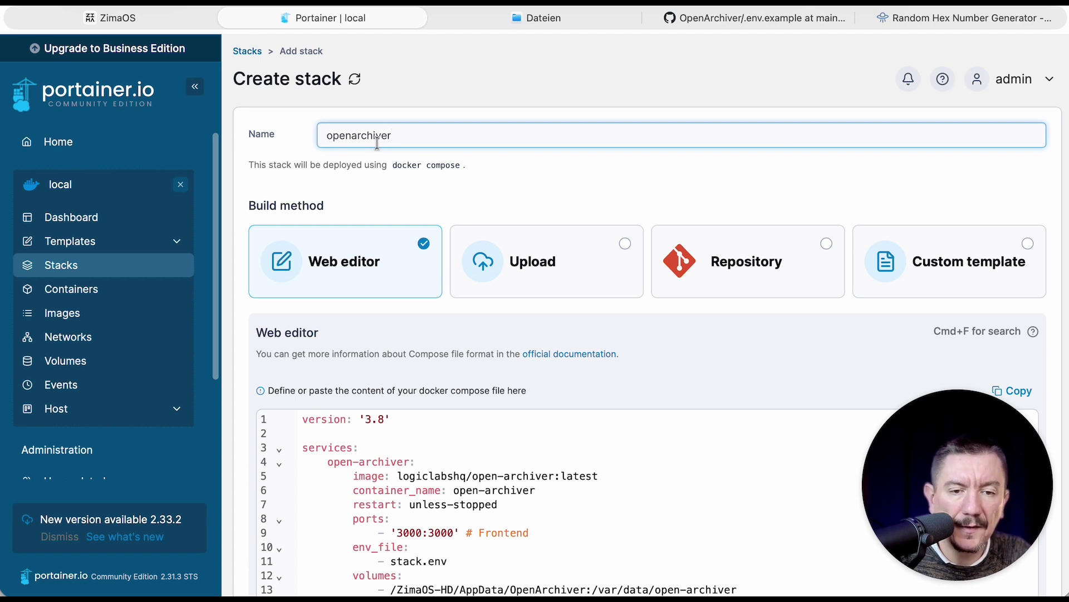
text(.)
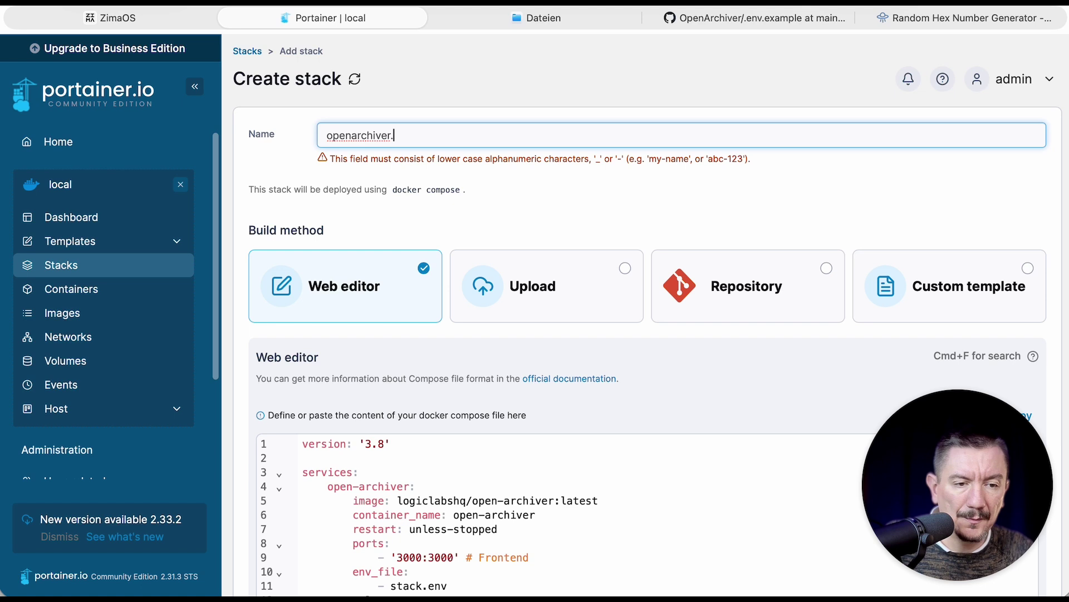
key(BackSpace)
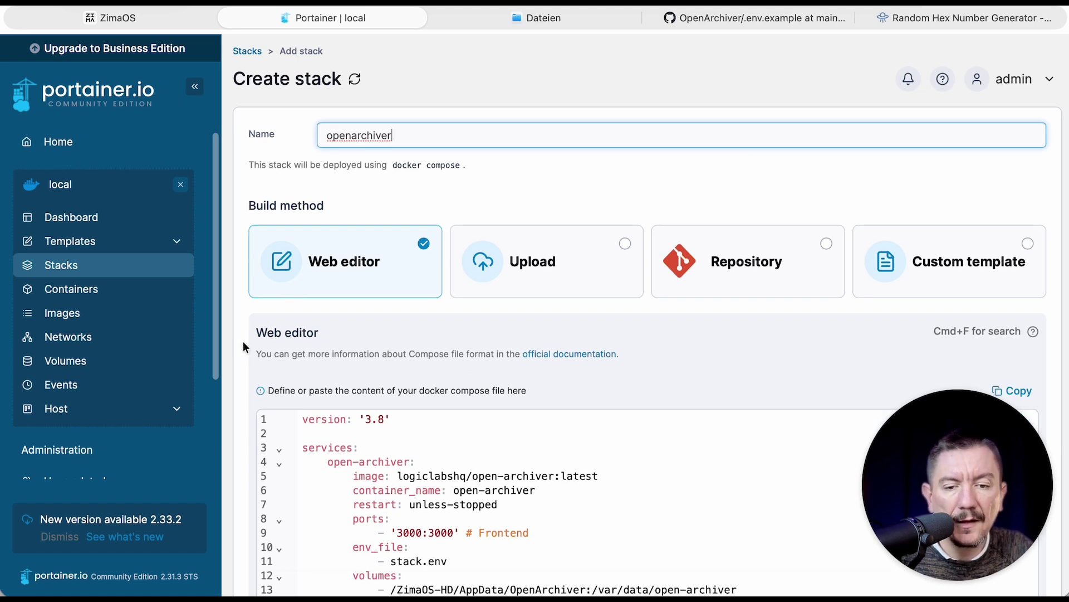
Deploy the stack, which fails on read-only /ZimaOS-HD, and close the hex generator tab
scroll(243, 345, down, 20)
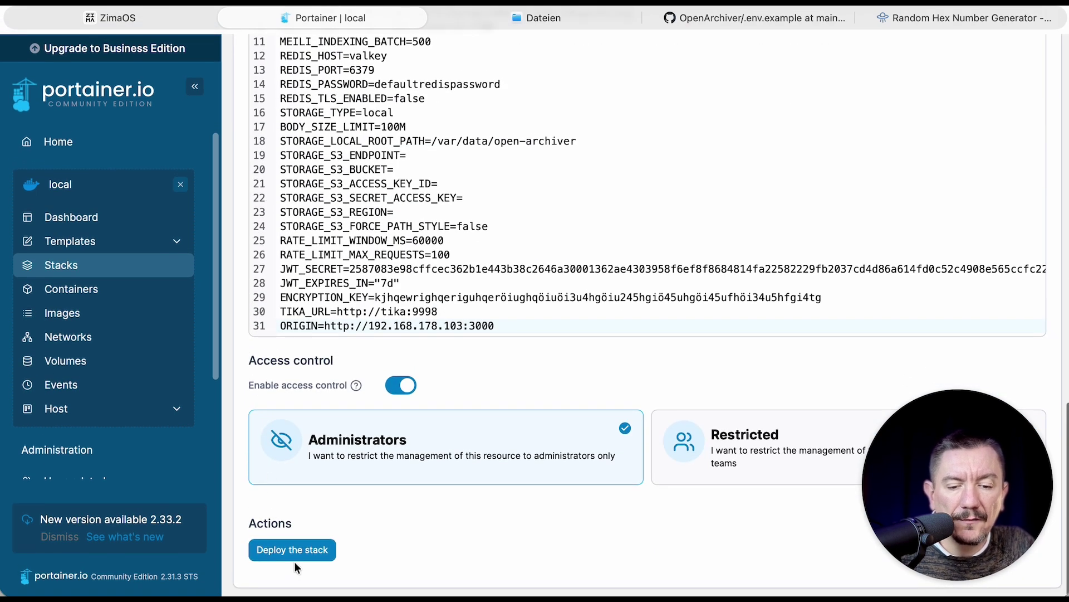
click(294, 553)
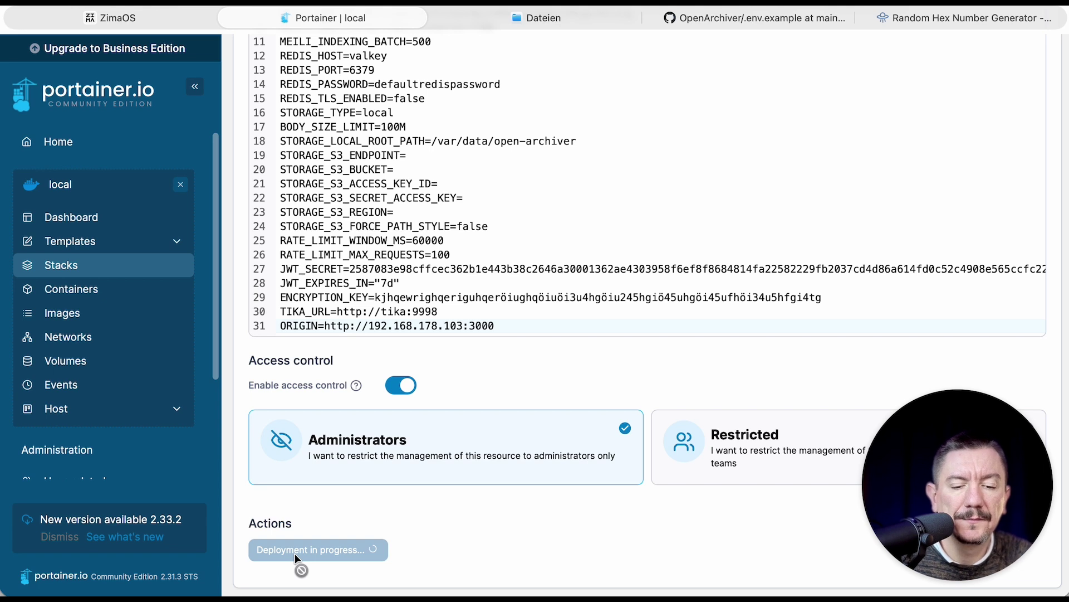
click(866, 18)
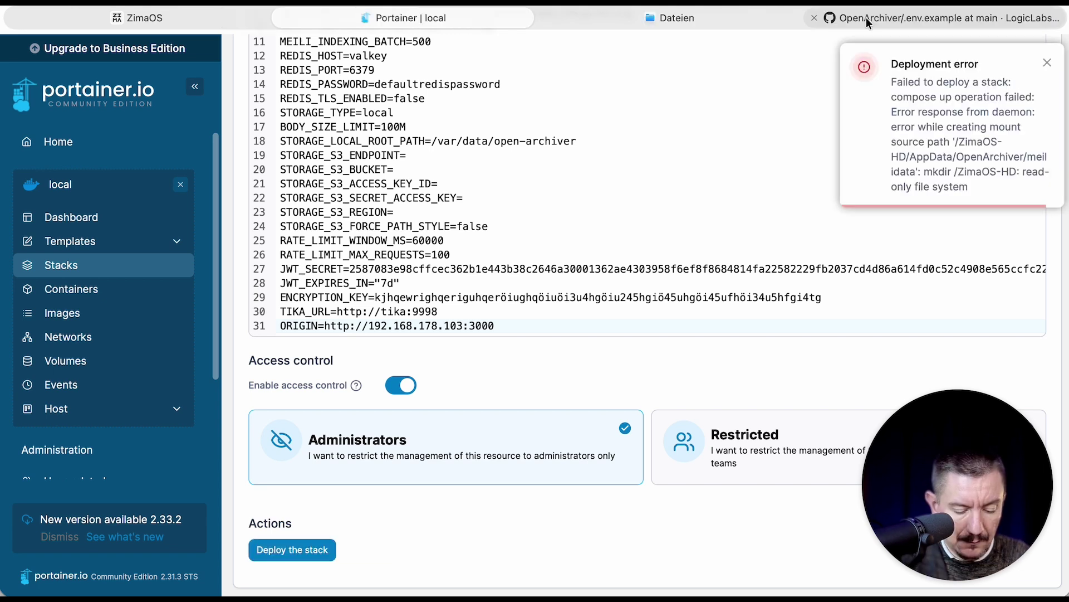
scroll(502, 251, up, 3)
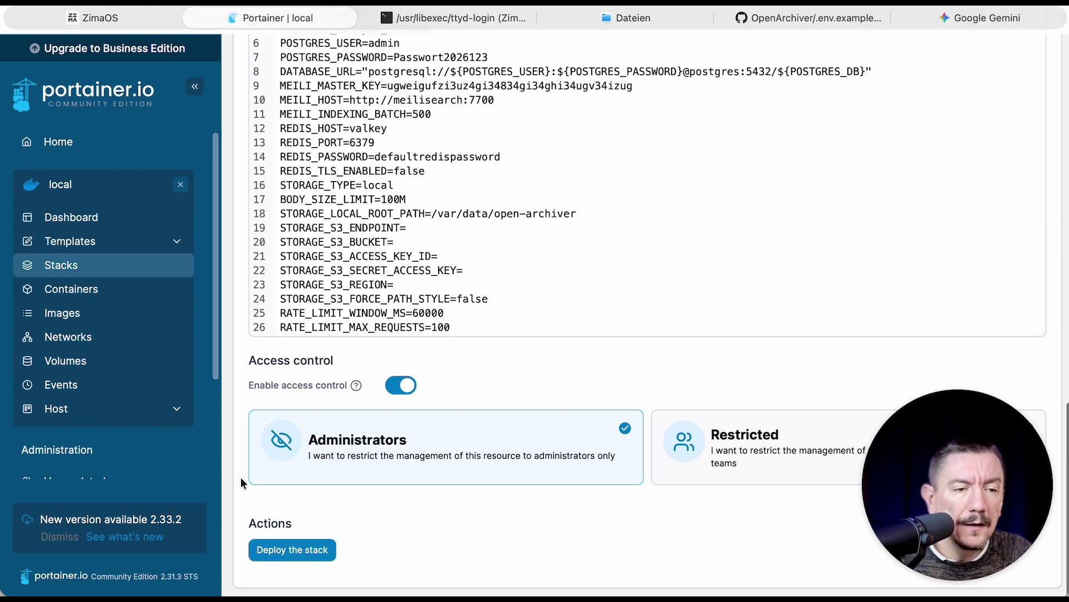
Change the meilisearch and valkey volume paths from /ZimaOS-HD to /DATA
scroll(243, 478, up, 15)
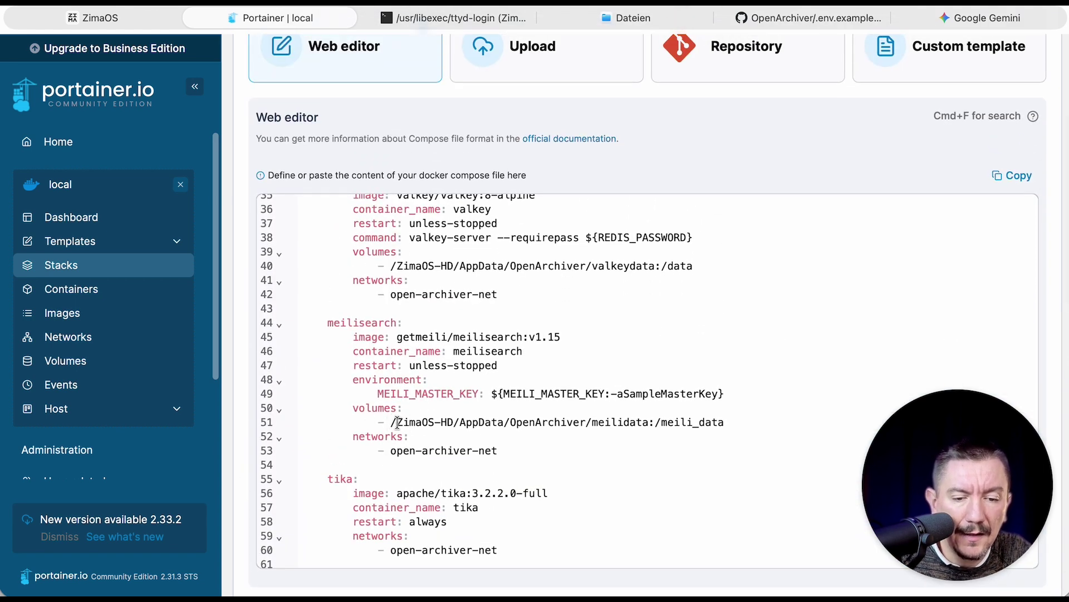
drag(396, 422, 454, 422)
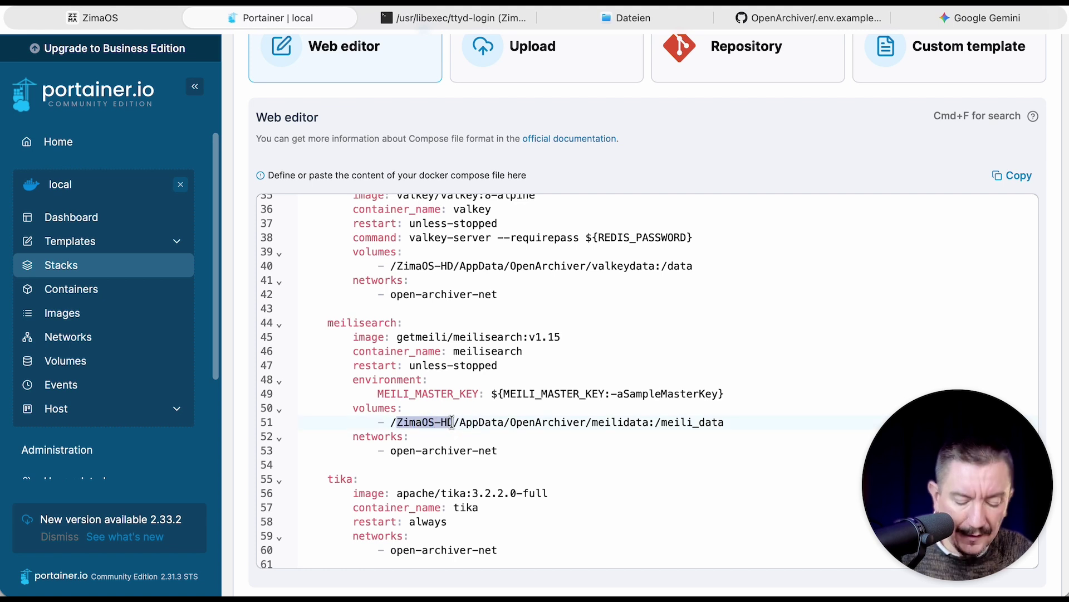
text(S)
key(BackSpace)
text(DATA)
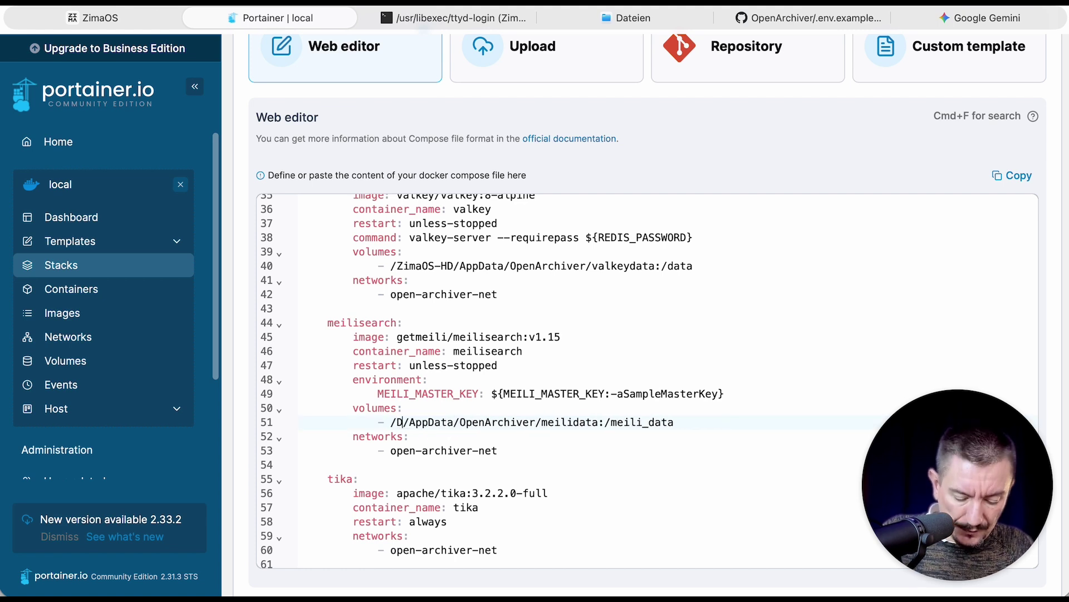
scroll(457, 421, up, 2)
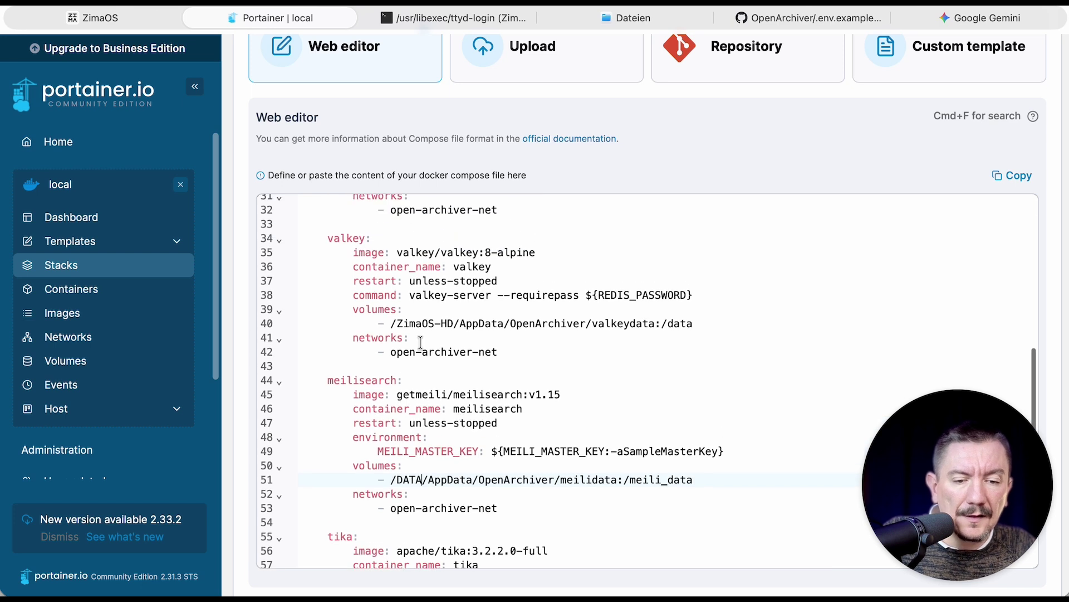
drag(397, 323, 451, 323)
text(DATA)
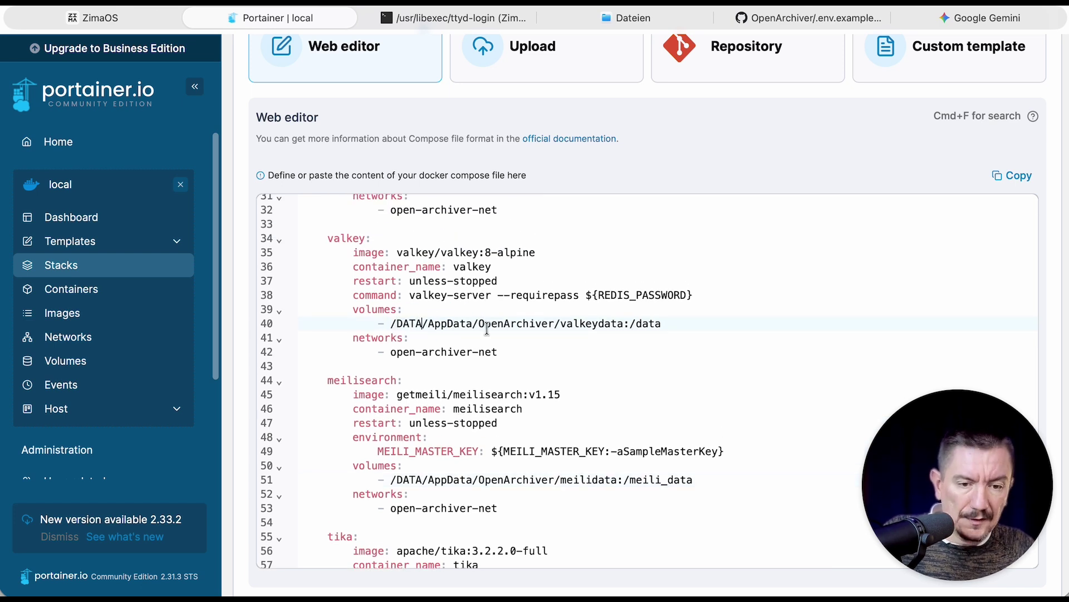
Change the postgres and open-archiver volume paths from /ZimaOS-HD to /DATA
scroll(398, 304, up, 5)
drag(397, 303, 451, 301)
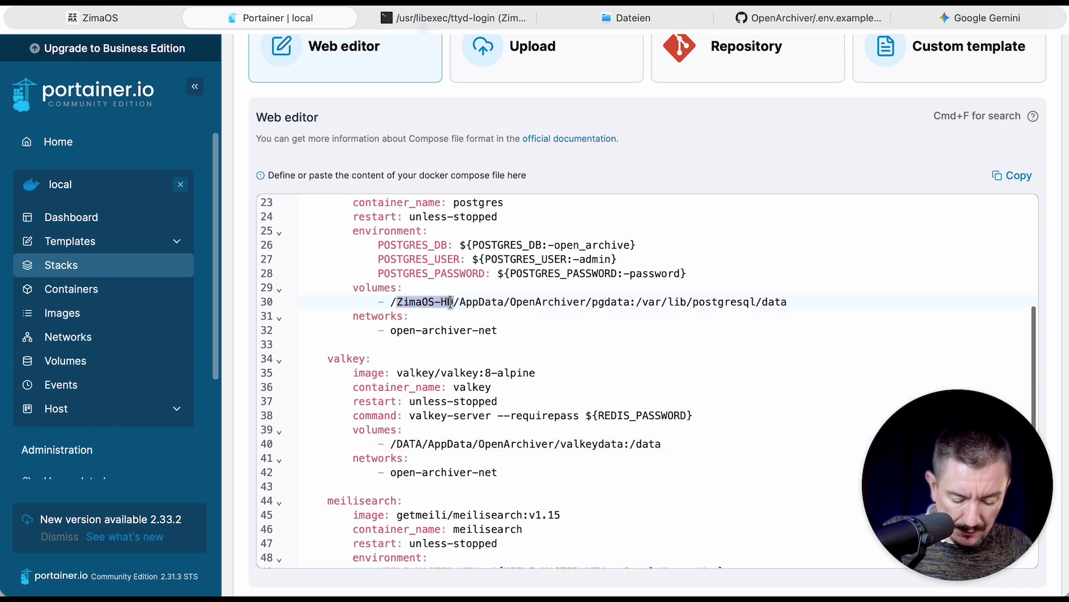
text(DATA)
scroll(452, 306, up, 5)
scroll(452, 308, up, 5)
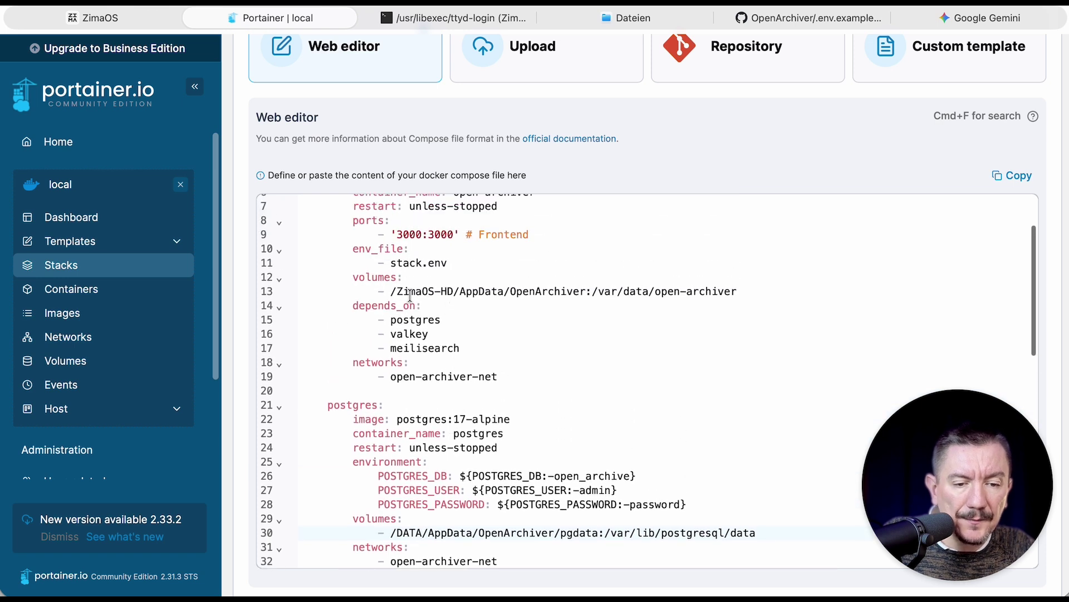
drag(397, 291, 451, 290)
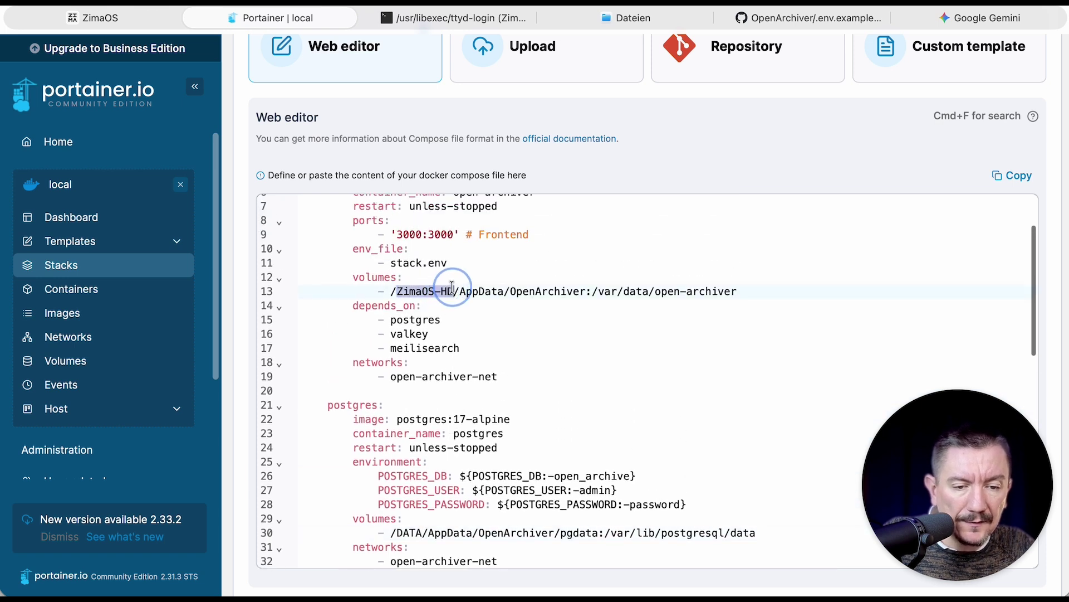
text(DATA)
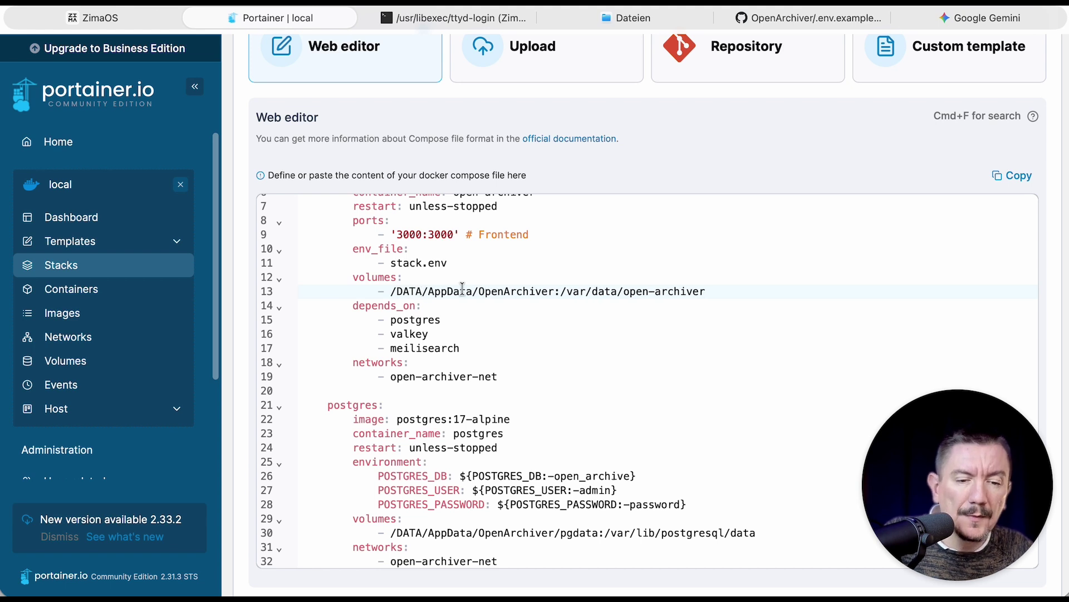
scroll(251, 410, up, 3)
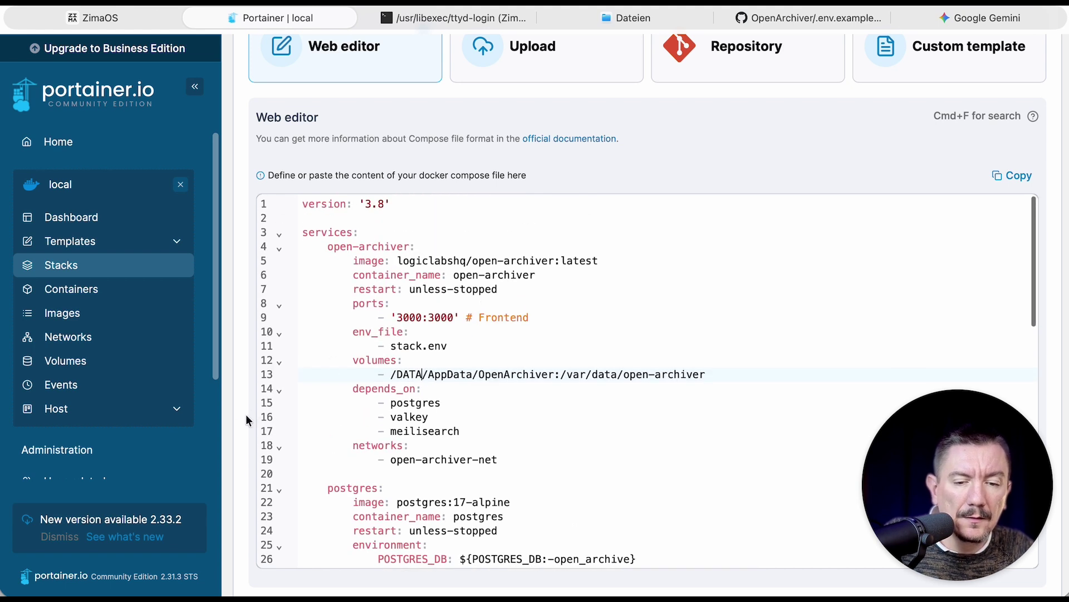
scroll(236, 420, down, 15)
Deploy the corrected stack and check its five containers are running in openarchiver's details
click(266, 547)
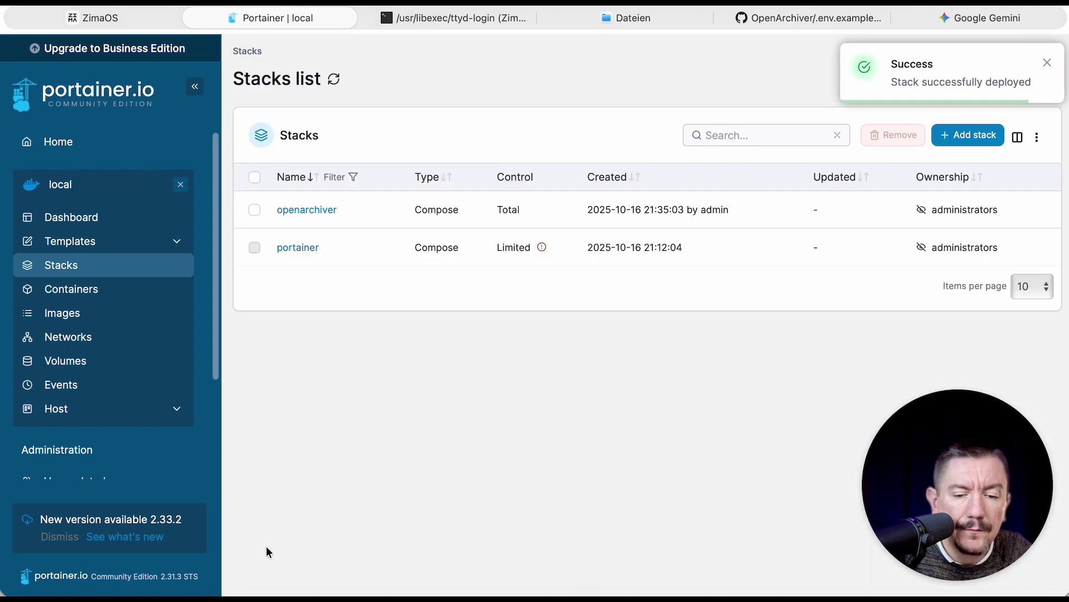
click(305, 210)
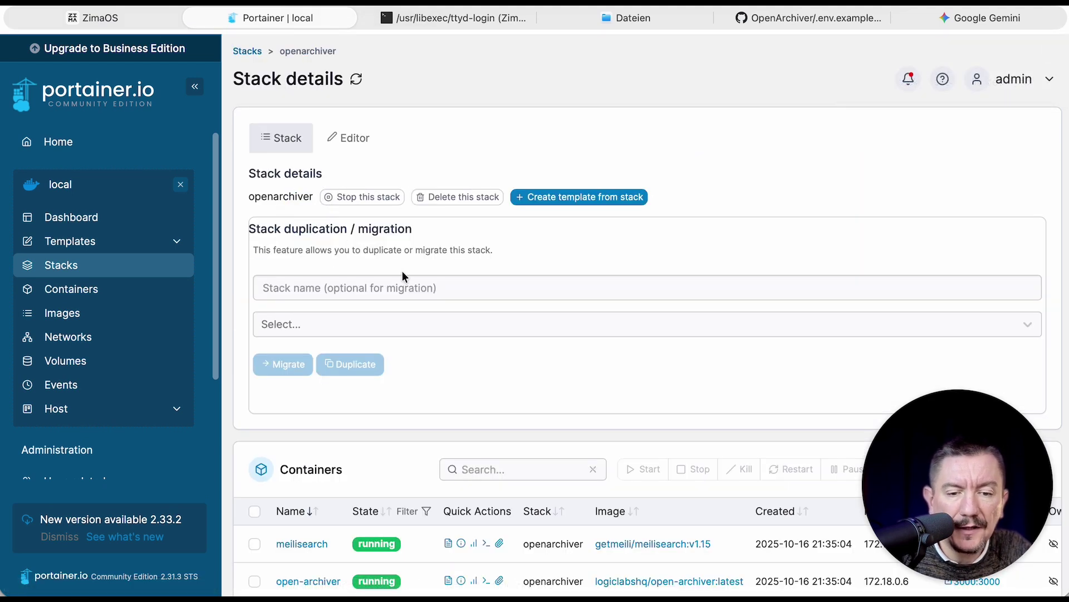
scroll(402, 273, down, 5)
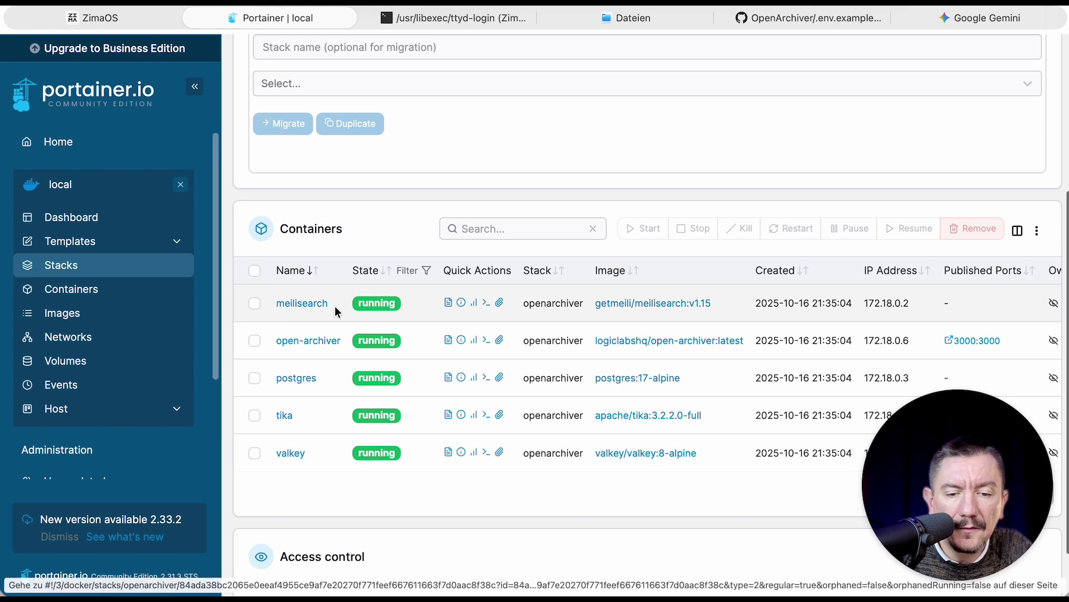
scroll(389, 361, up, 2)
scroll(389, 362, up, 2)
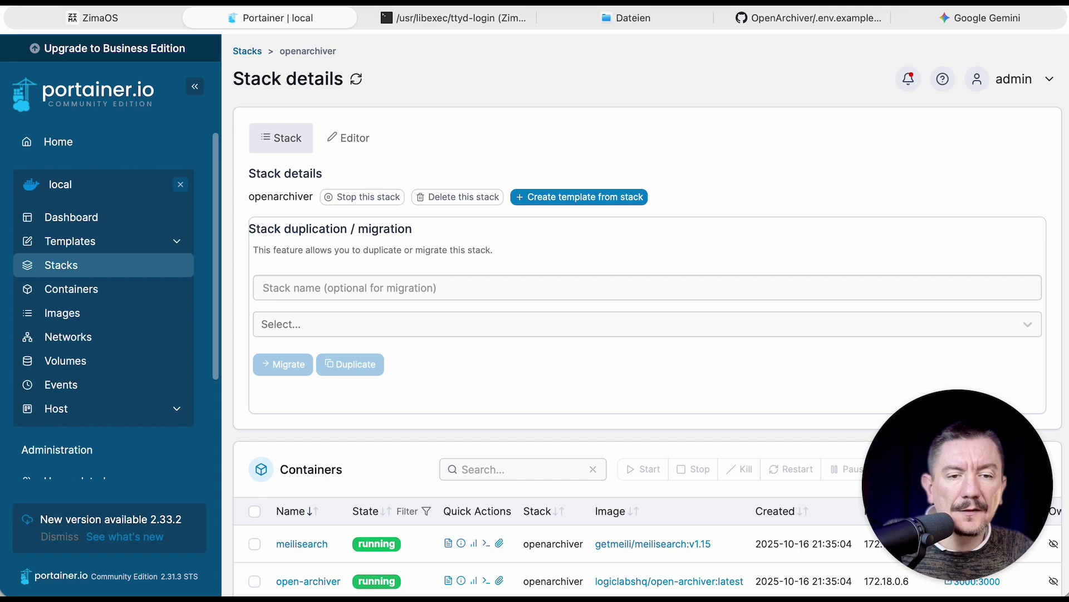
Try loading 192.168.178.103:3000, then go back to the ZimaOS dashboard after it fails
key(super+l)
text(192.168.178.103:3000)
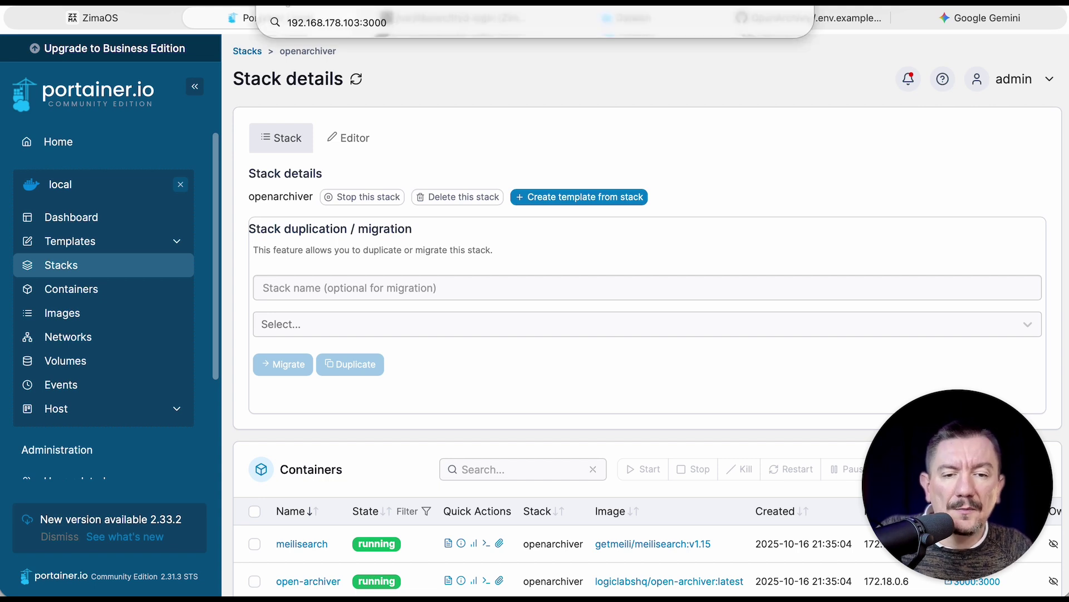
key(Return)
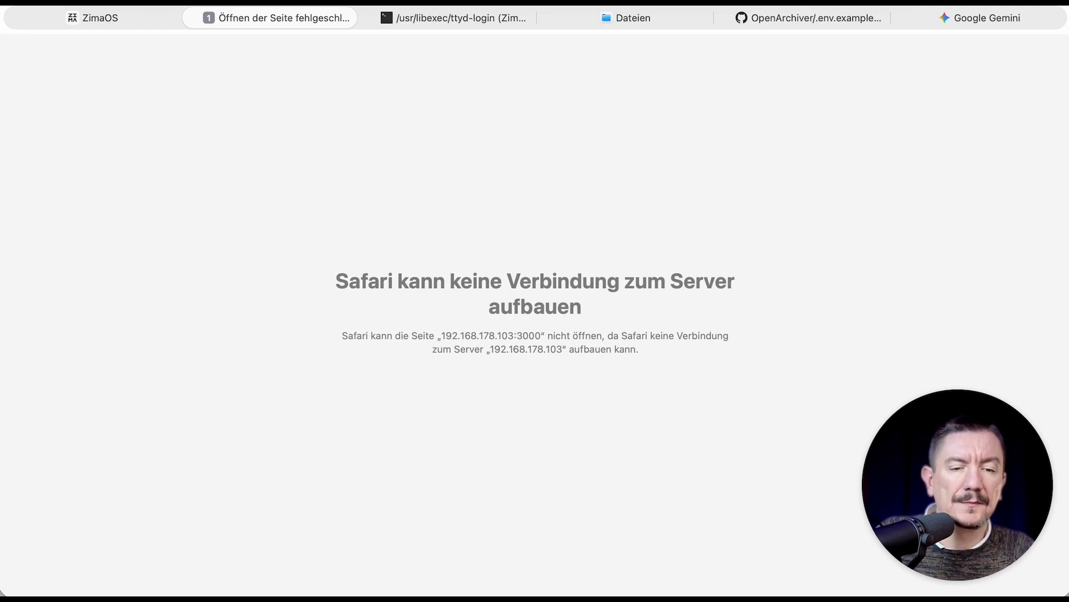
click(122, 23)
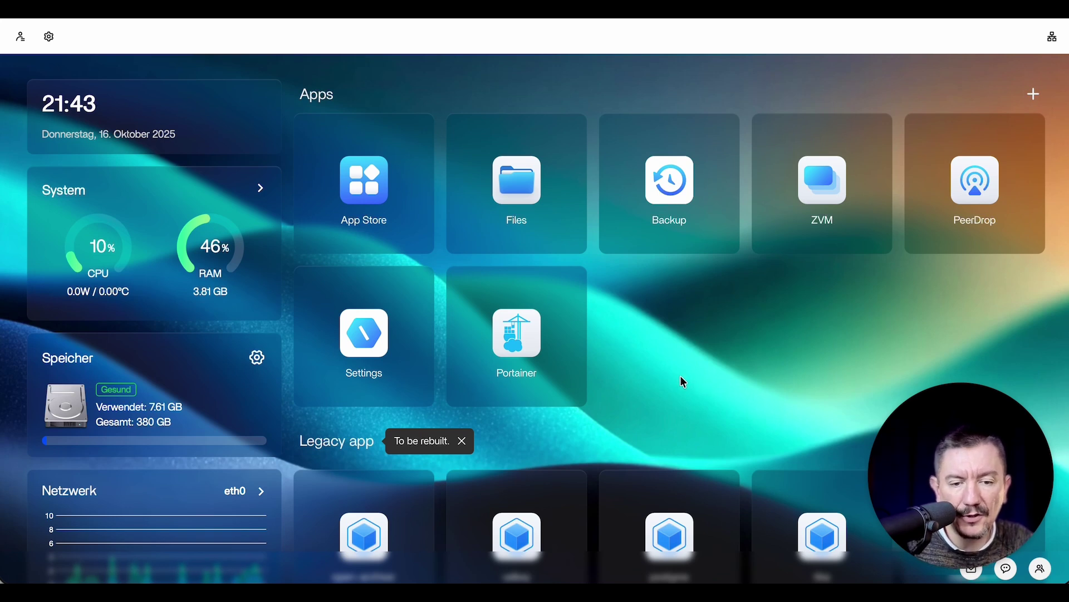
Add an 'Open Archiver' external link to 192.168.178.103:3000 with a pasted icon, then launch it
click(1037, 96)
click(922, 148)
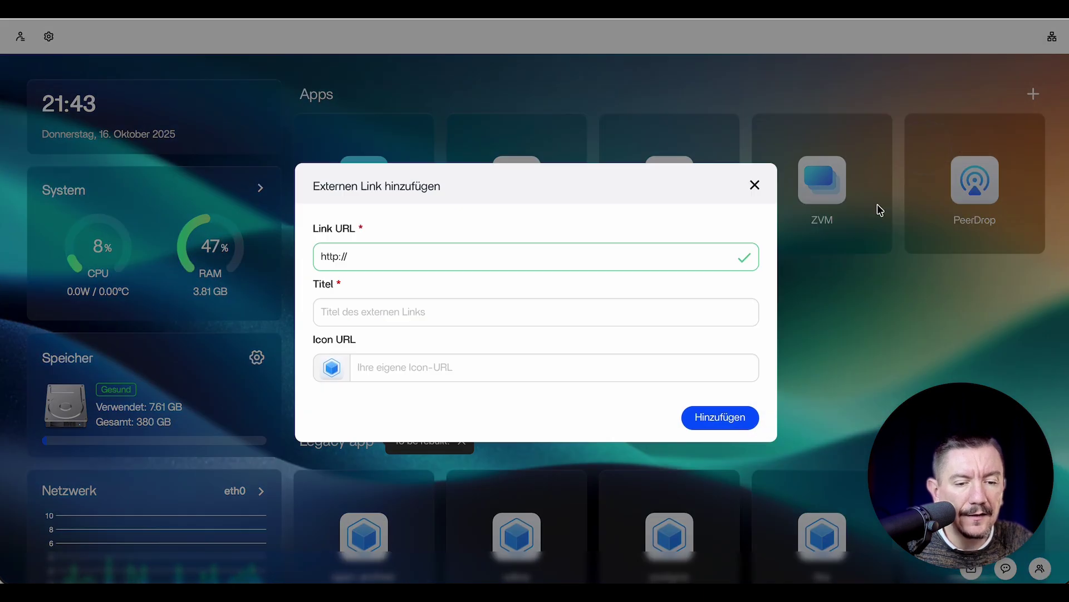
click(418, 262)
text(192.1)
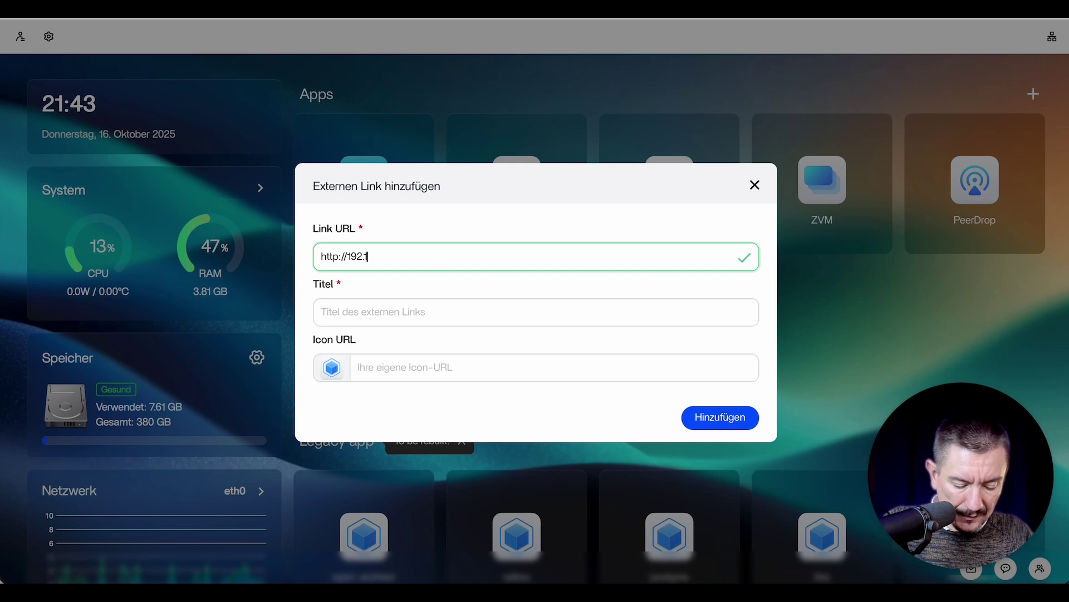
text(68.1)
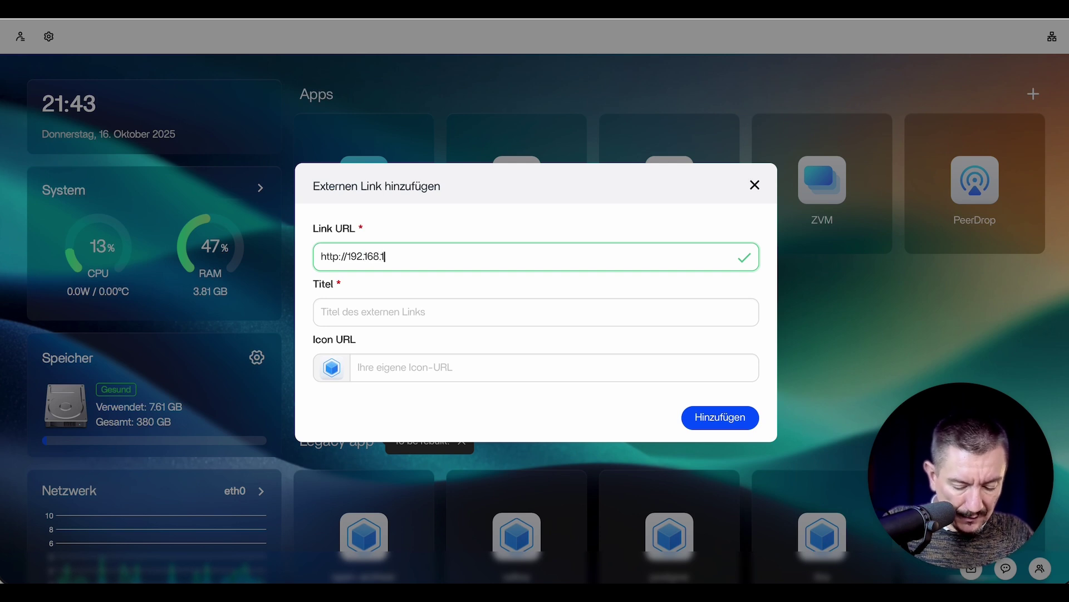
text(78.10)
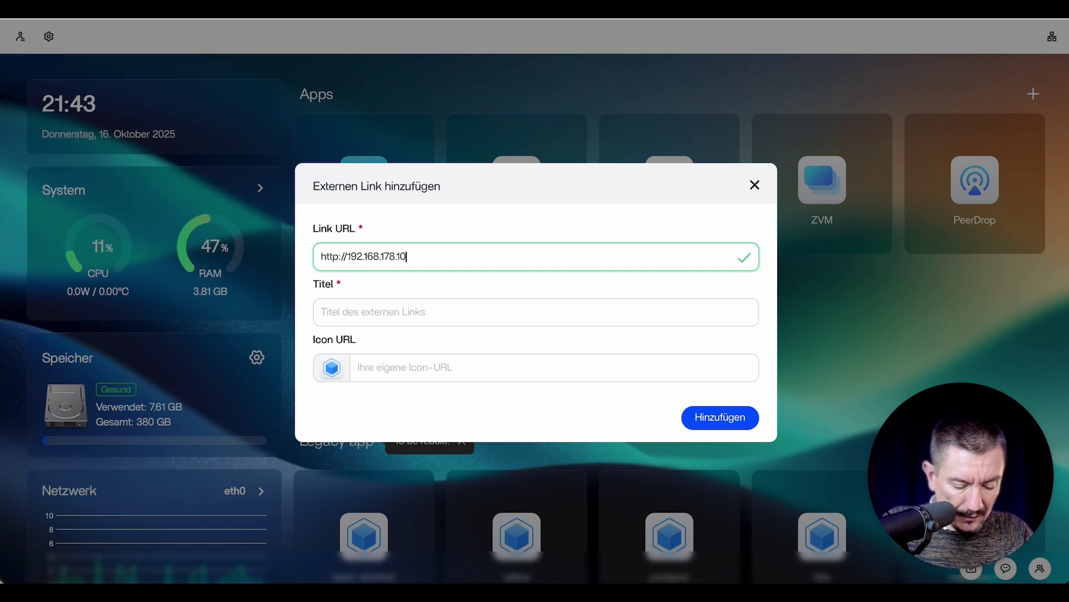
text(3:300)
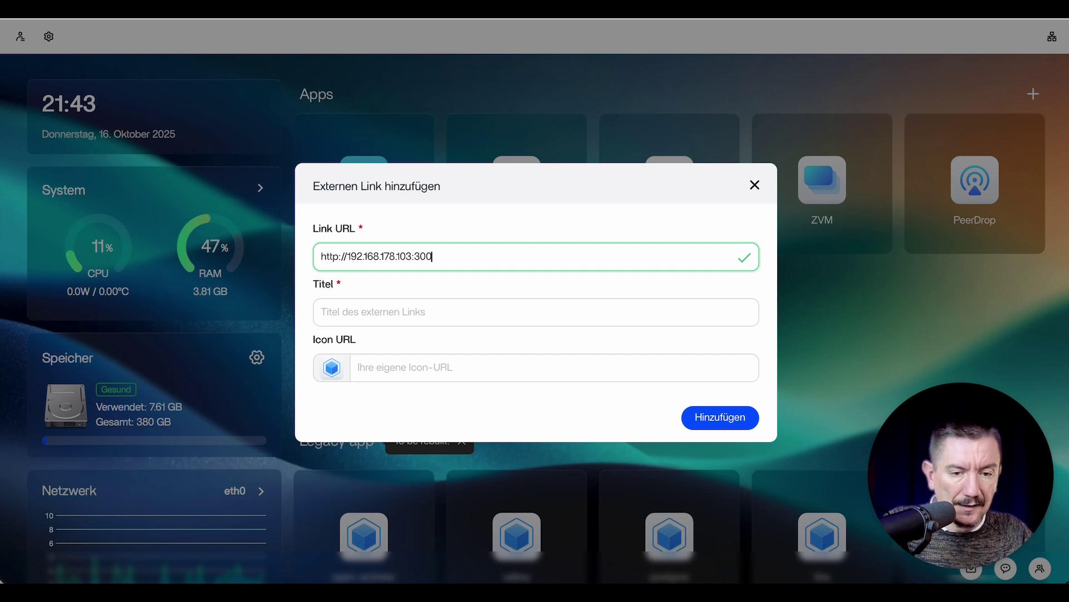
text(0)
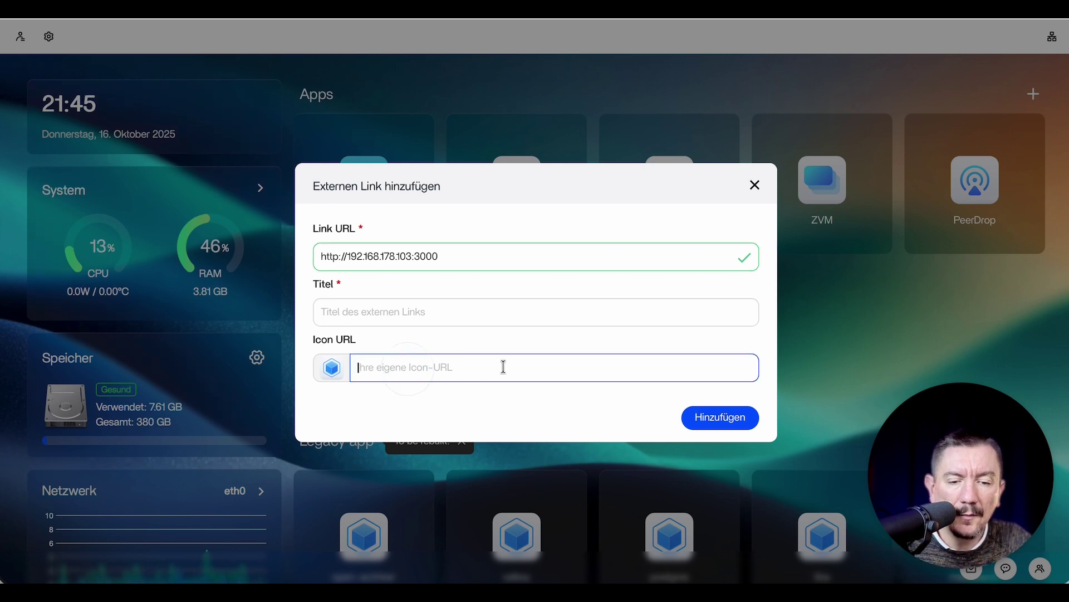
text(http://192.168.178.148:3000/logos/logo-sq.svg)
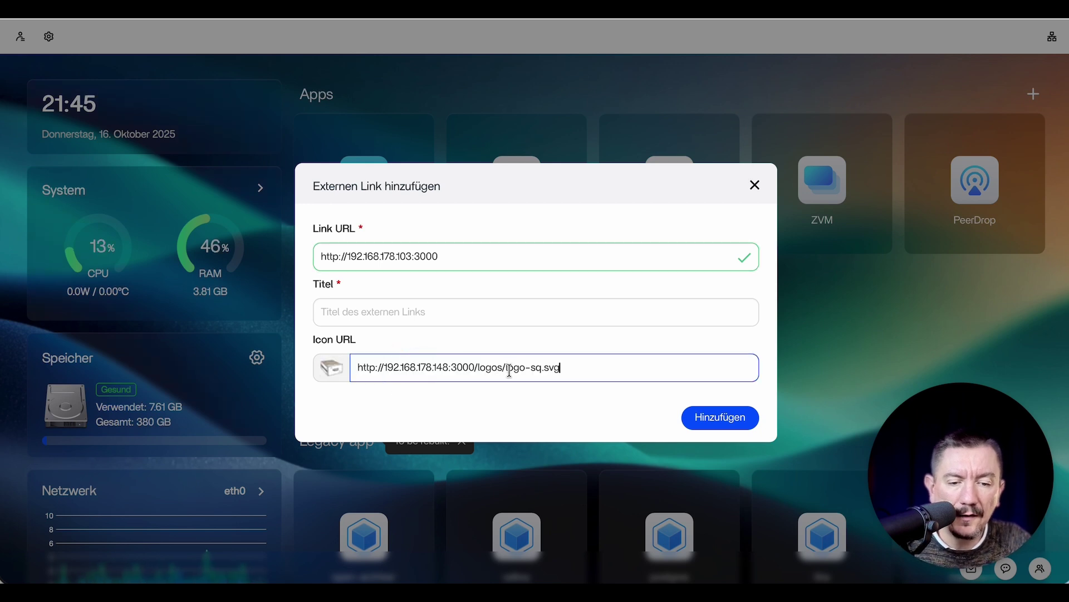
click(383, 311)
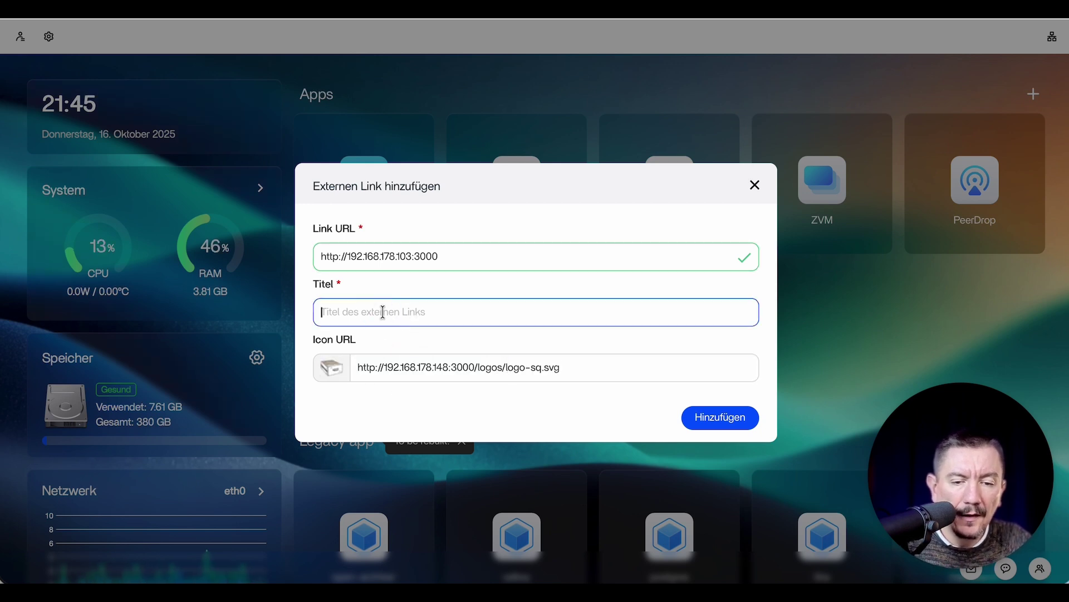
text(Op)
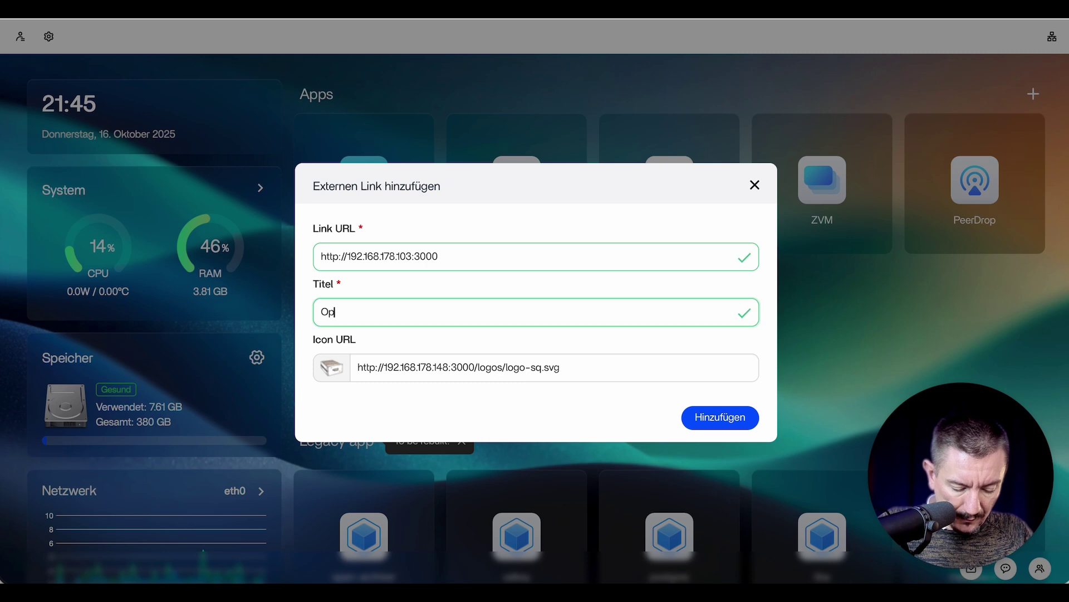
text(en Arc)
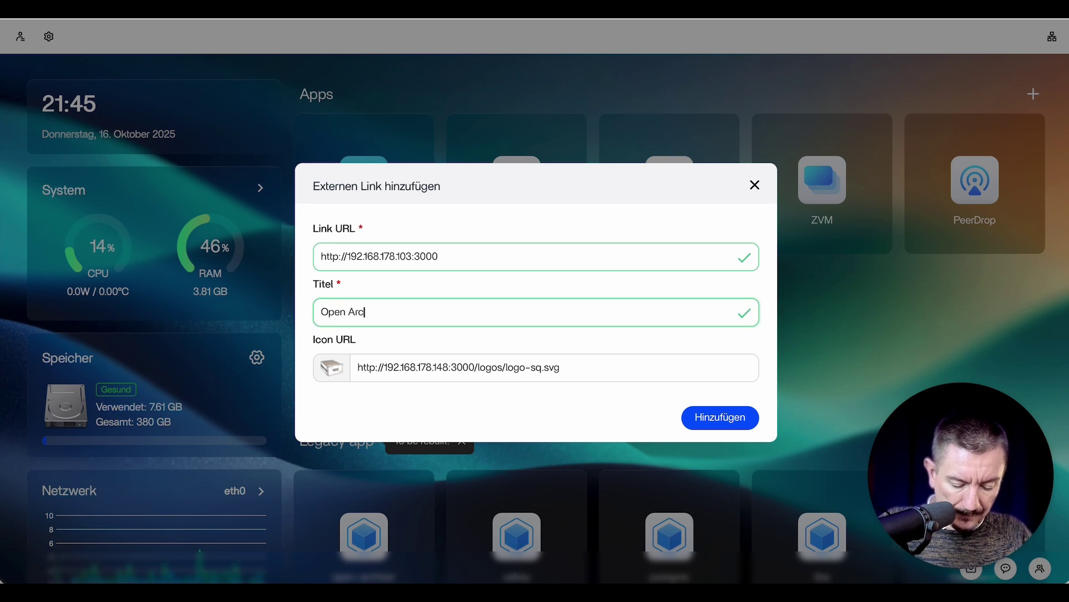
text(hiver)
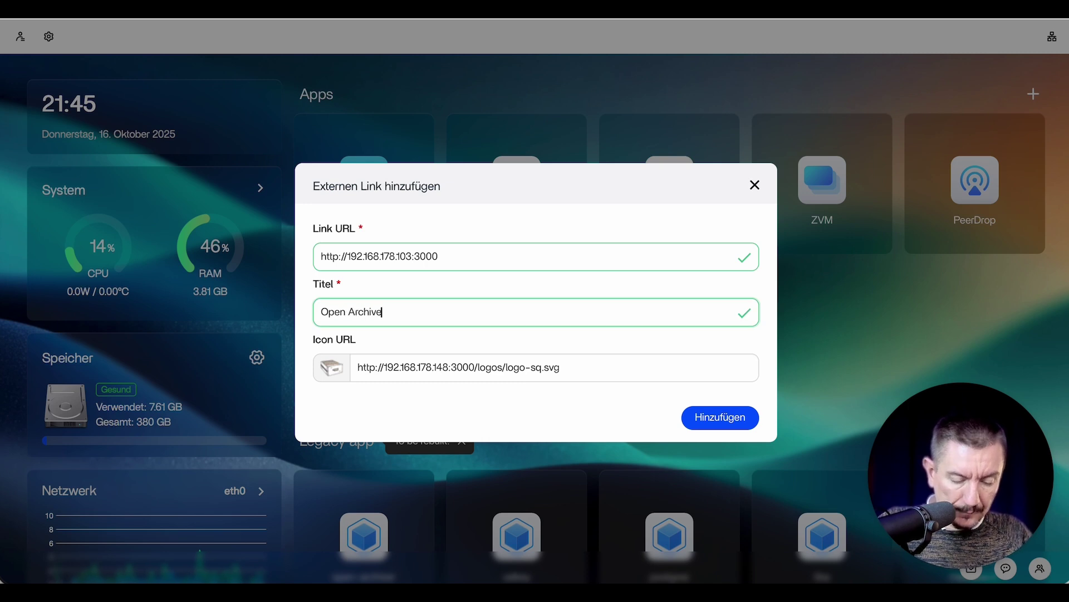
click(732, 422)
click(688, 314)
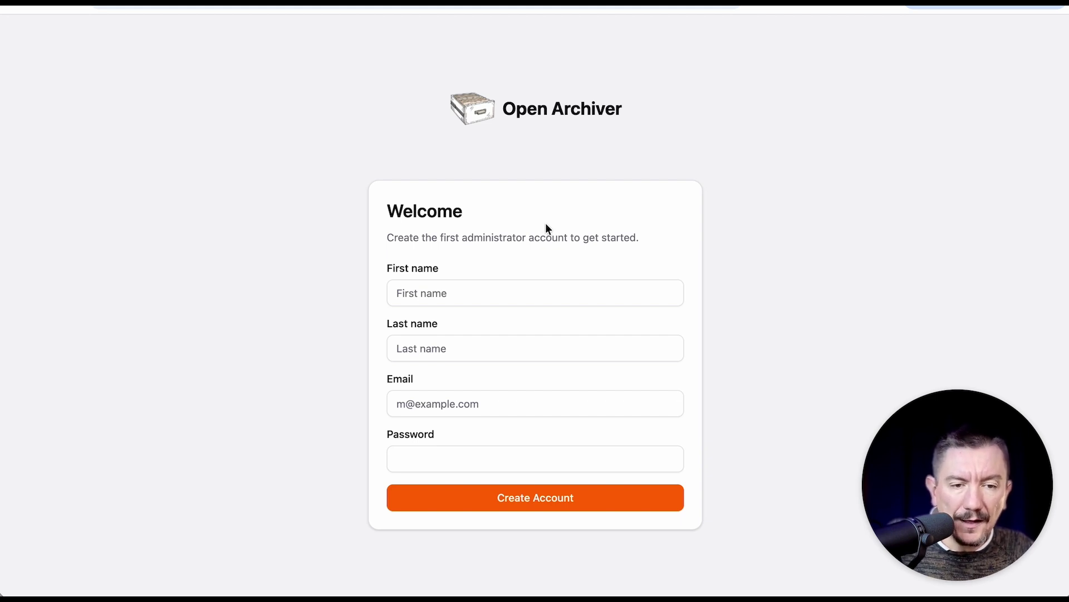
Enter the administrator's first name, last name and e-mail address
click(429, 293)
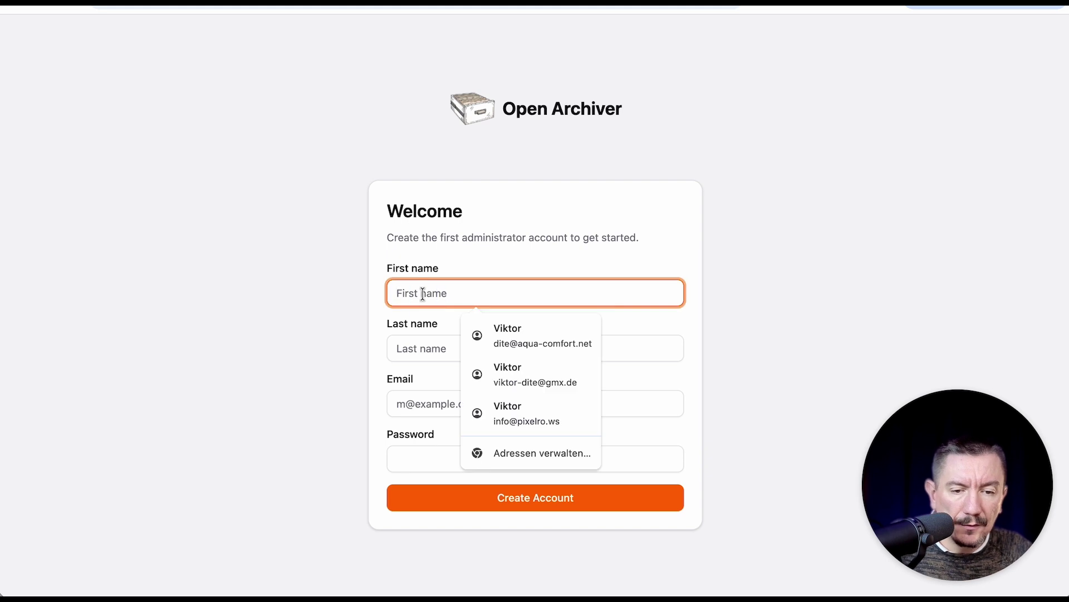
text(Vu)
key(BackSpace)
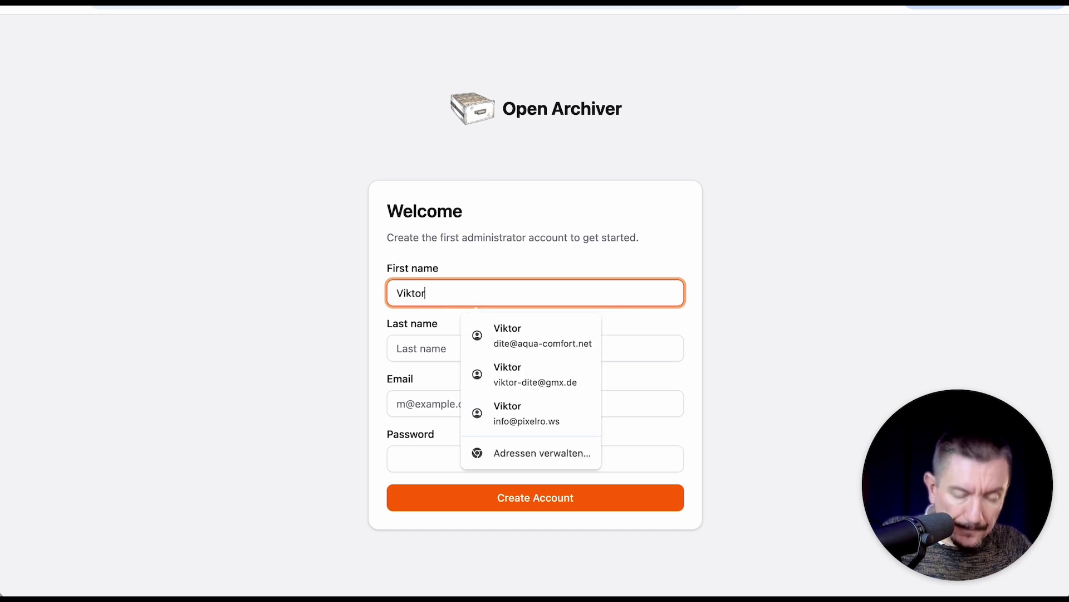
key(Tab)
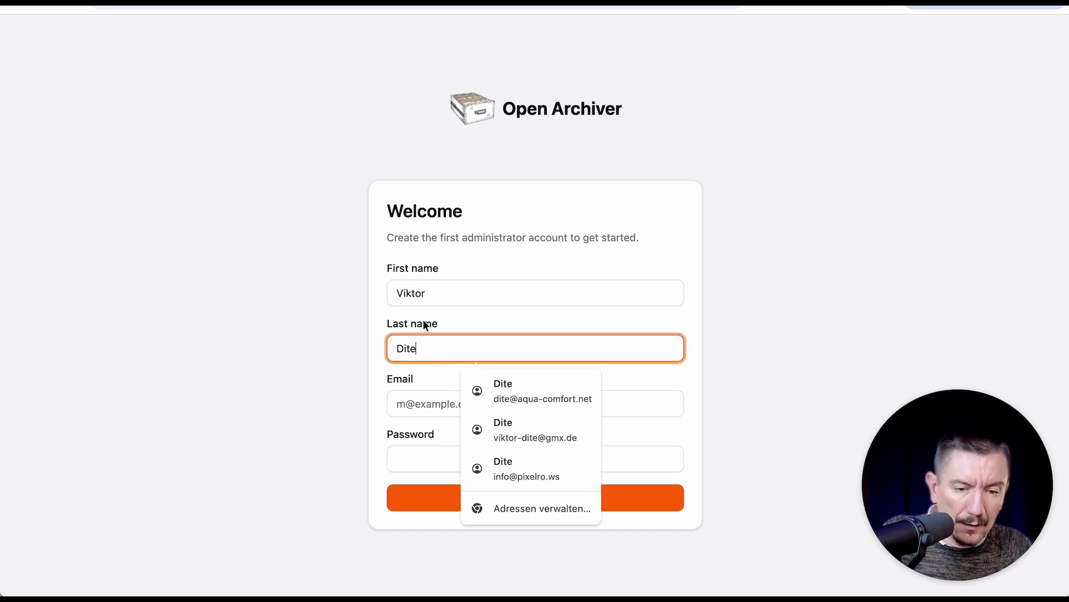
click(412, 402)
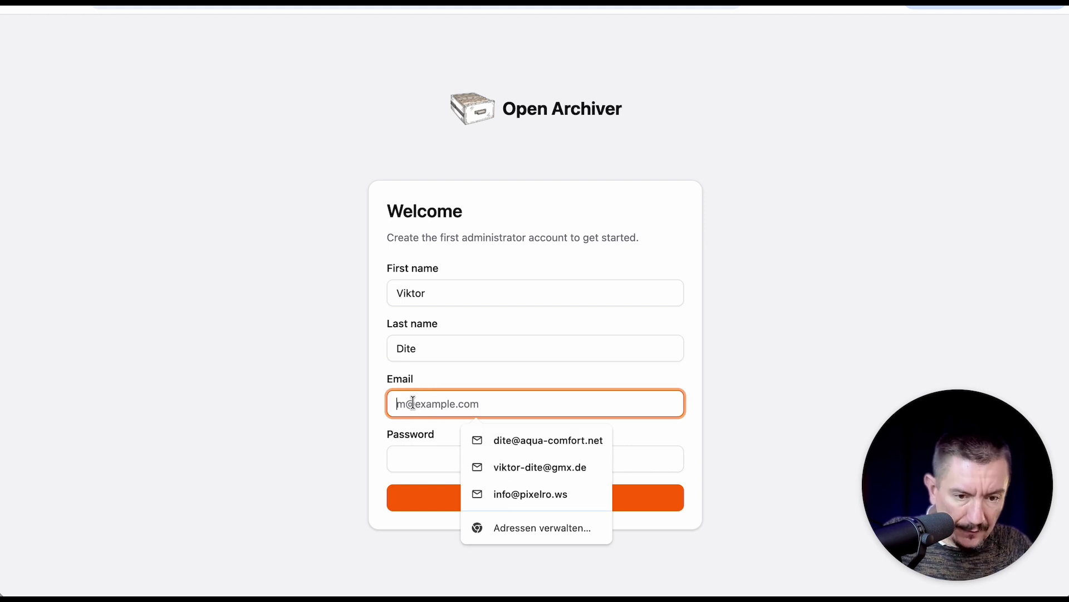
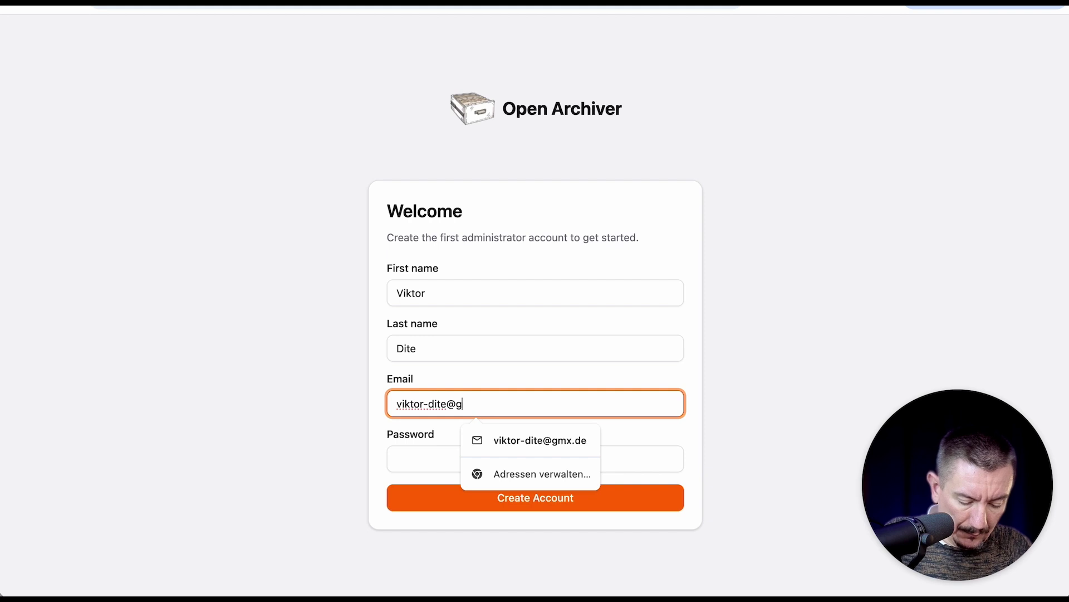
Paste the password, create the account, and decline saving the password in Chrome
click(410, 453)
key(super+v)
click(510, 494)
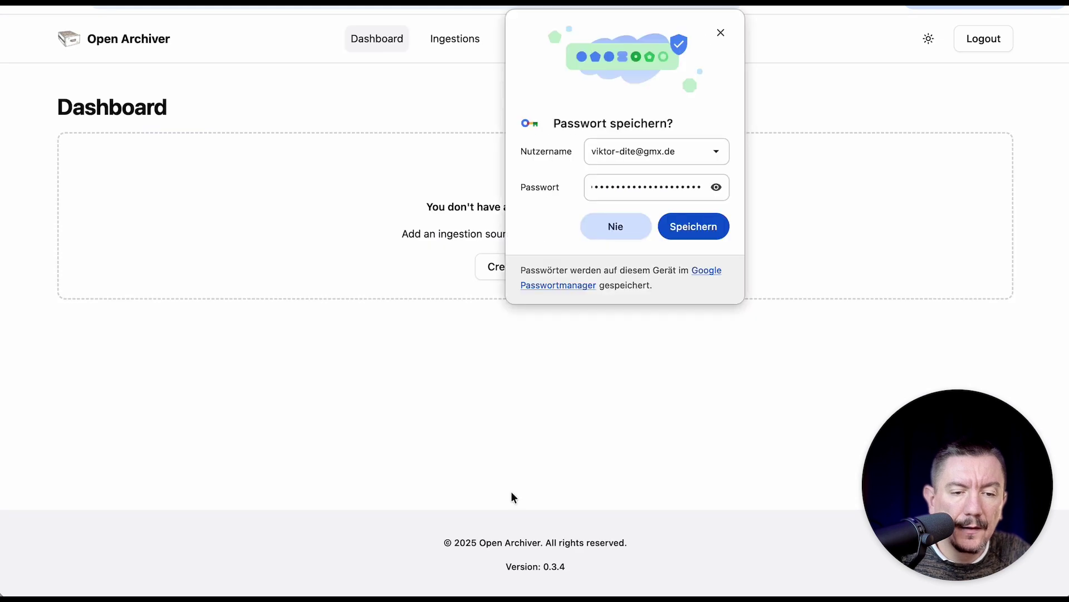
click(616, 226)
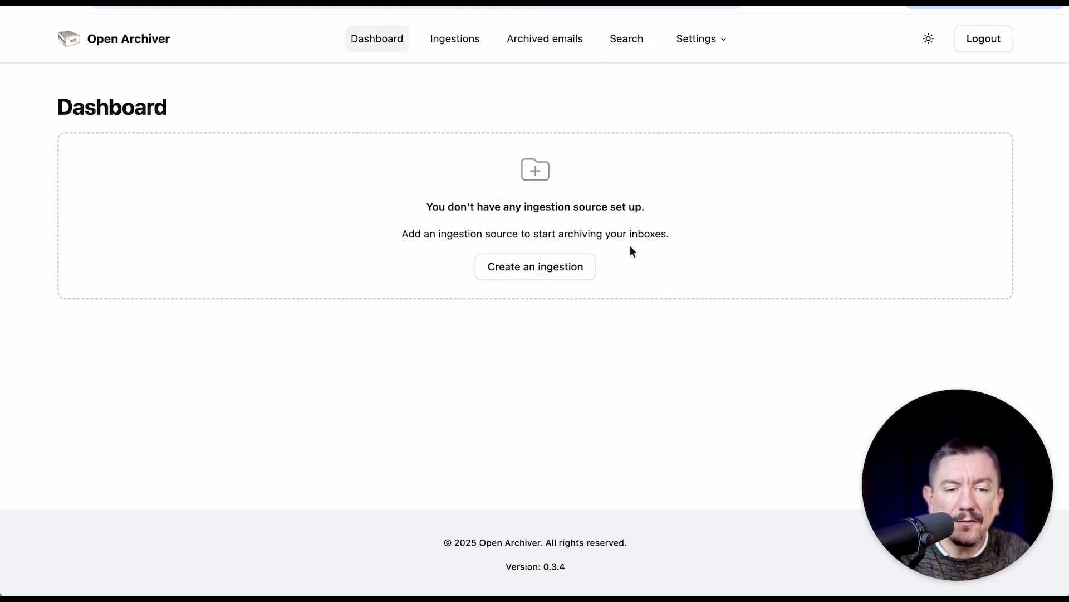
Save Deutsch as the interface language and Dark as the default theme, then show the Erfassungen list
click(694, 39)
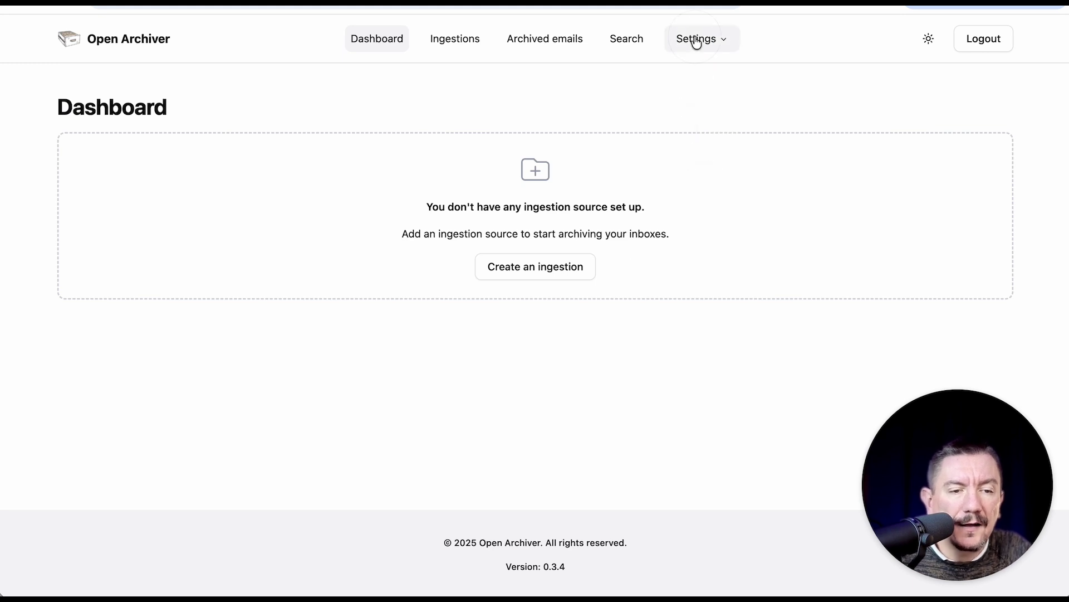
click(715, 39)
click(693, 78)
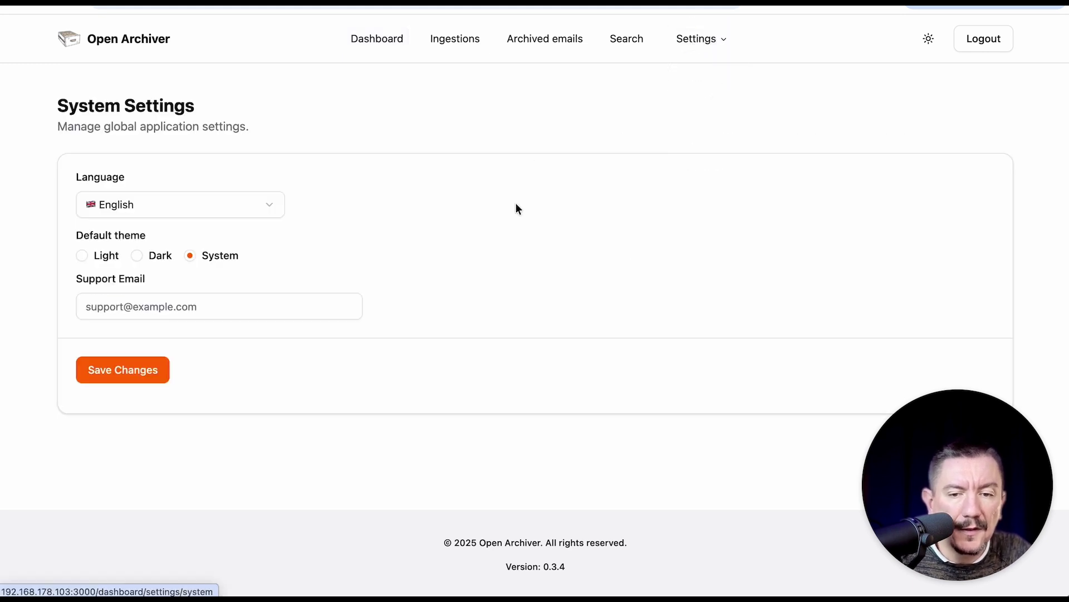
click(166, 204)
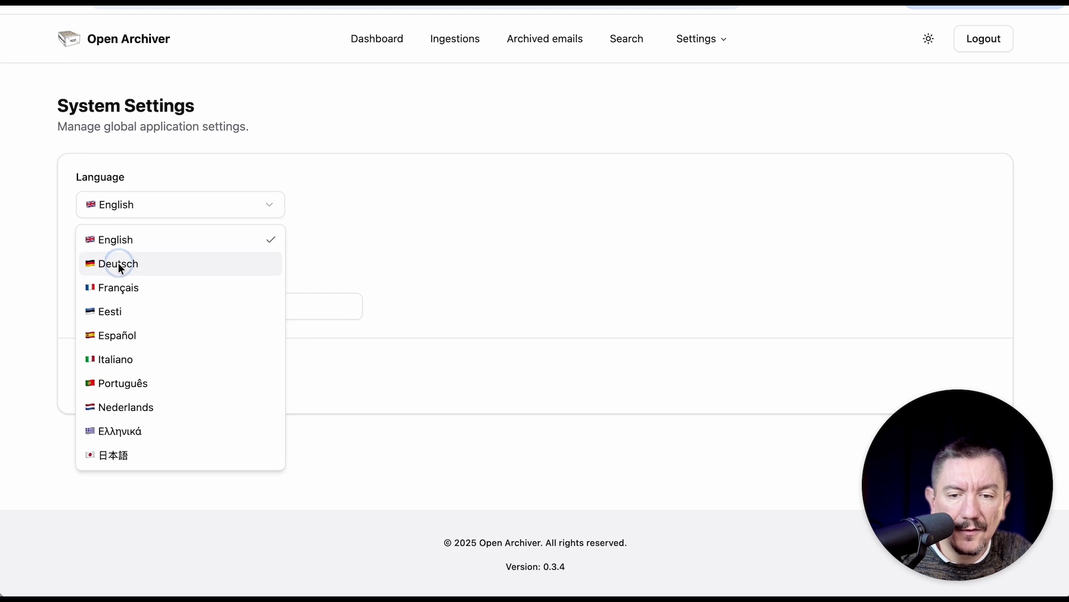
click(118, 262)
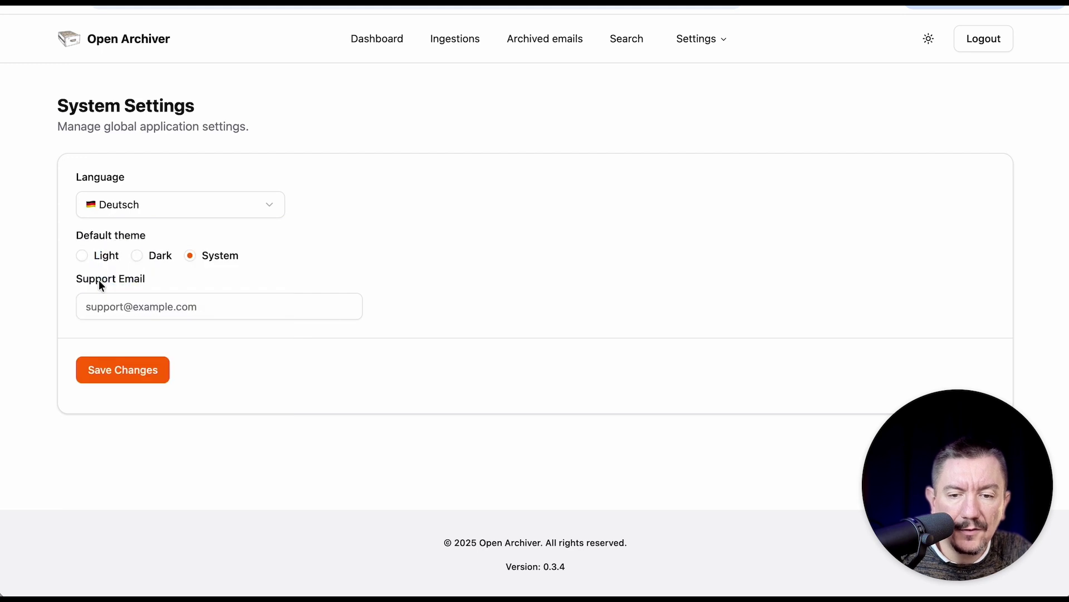
click(137, 256)
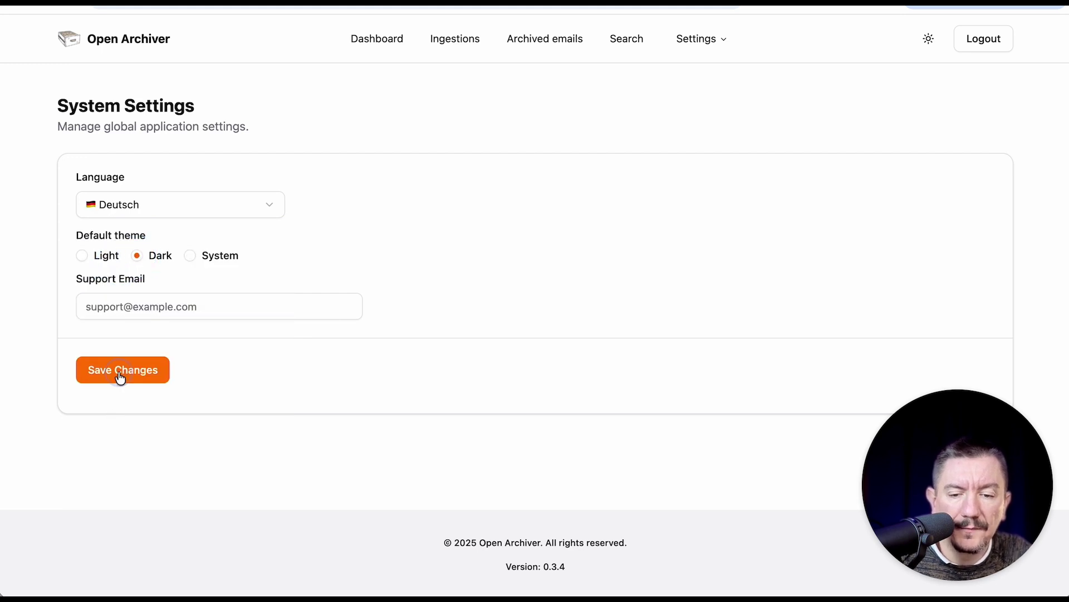
click(119, 374)
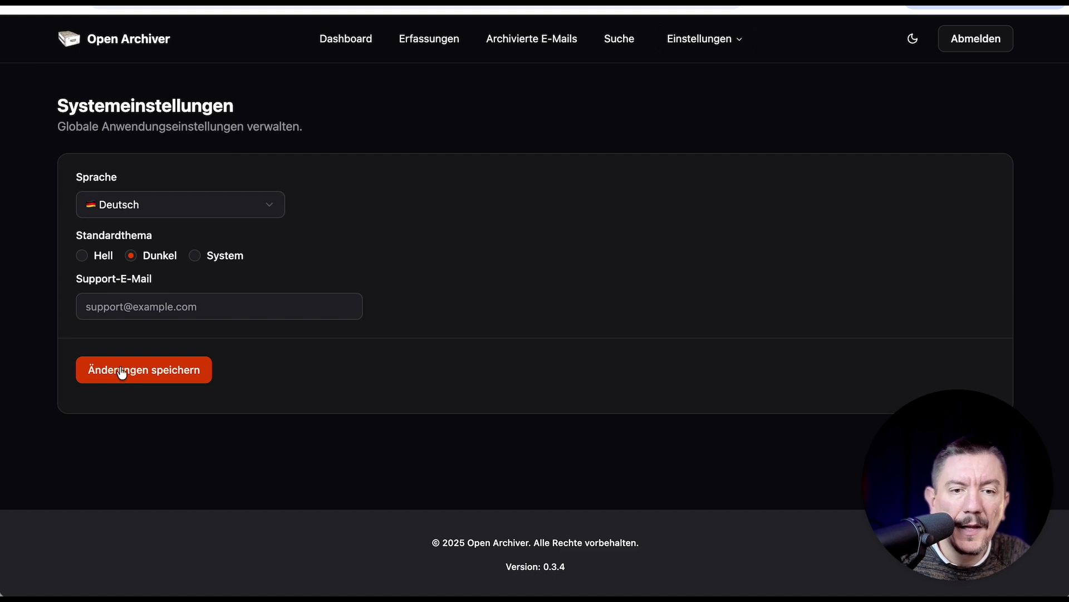
click(429, 51)
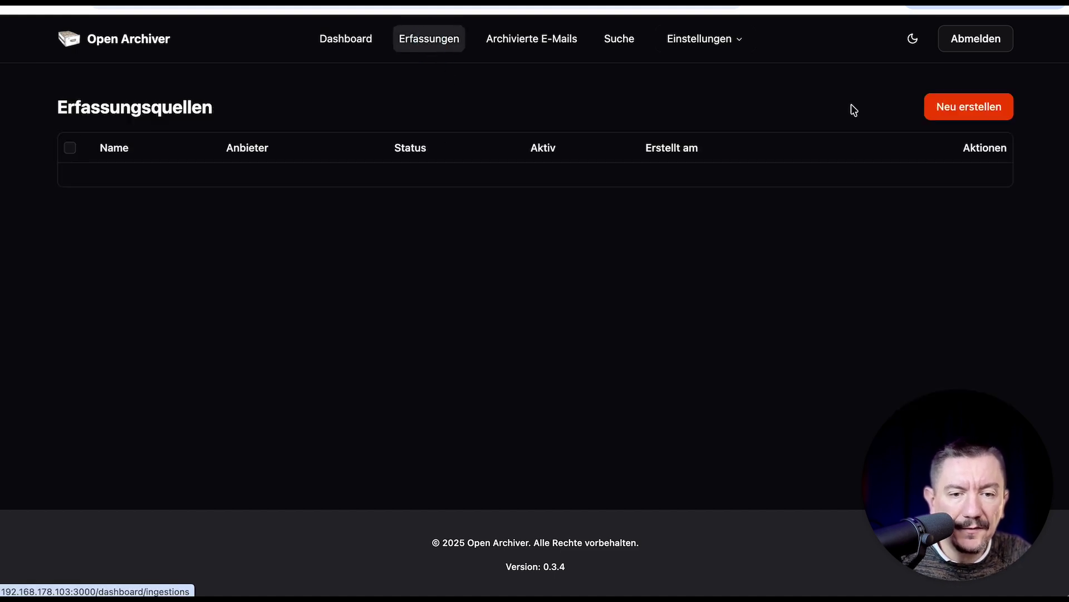
Start a new ingestion source with Neu erstellen
click(970, 114)
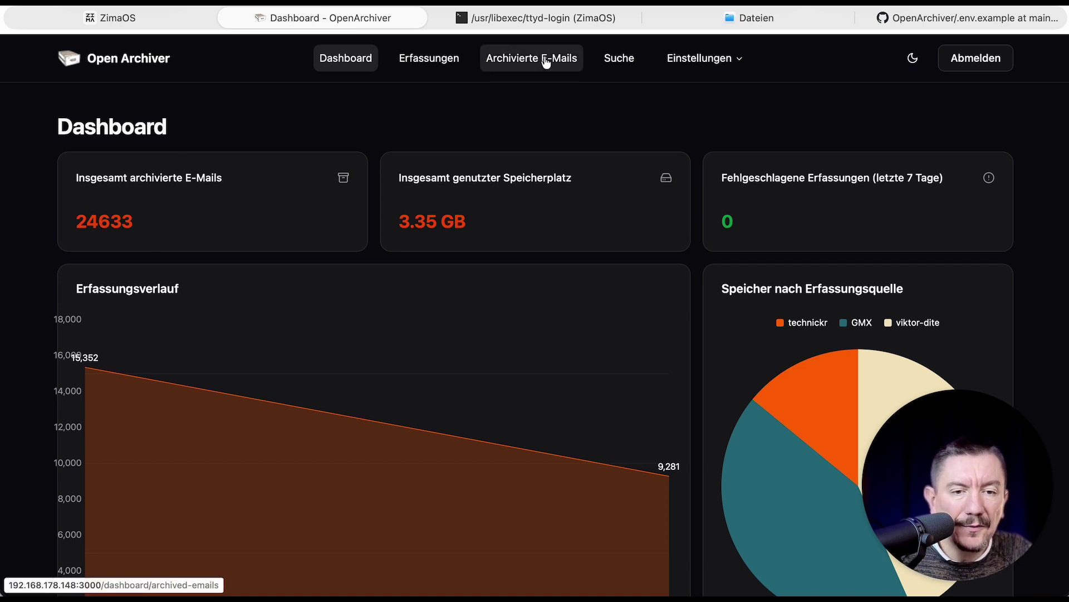
Look over the three IMAP ingestion sources, then check which sources Archivierte E-Mails can browse
click(436, 65)
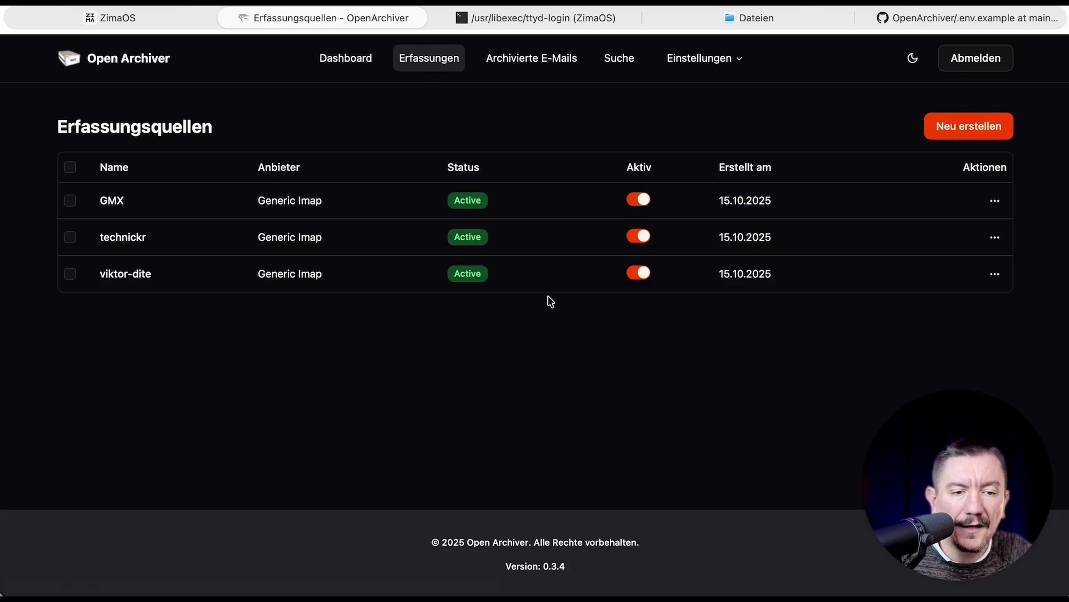
click(531, 66)
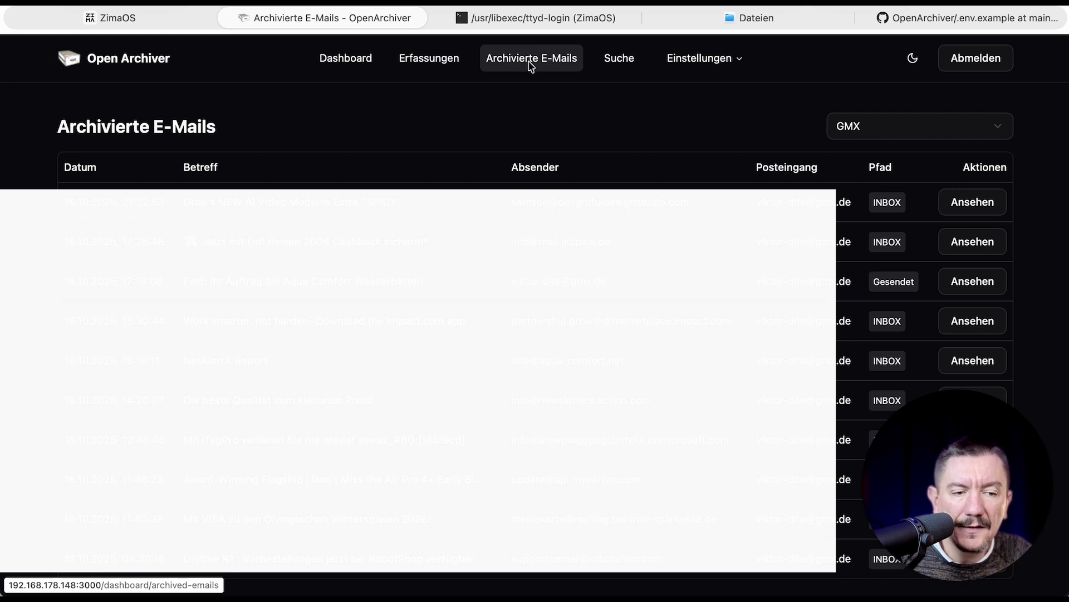
scroll(696, 84, down, 1)
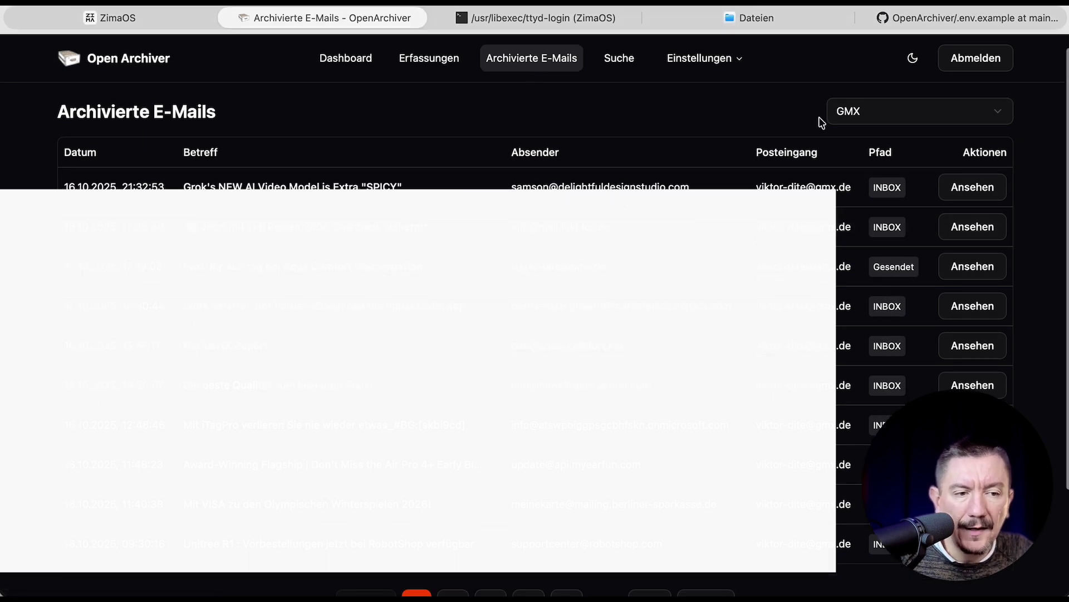
click(905, 116)
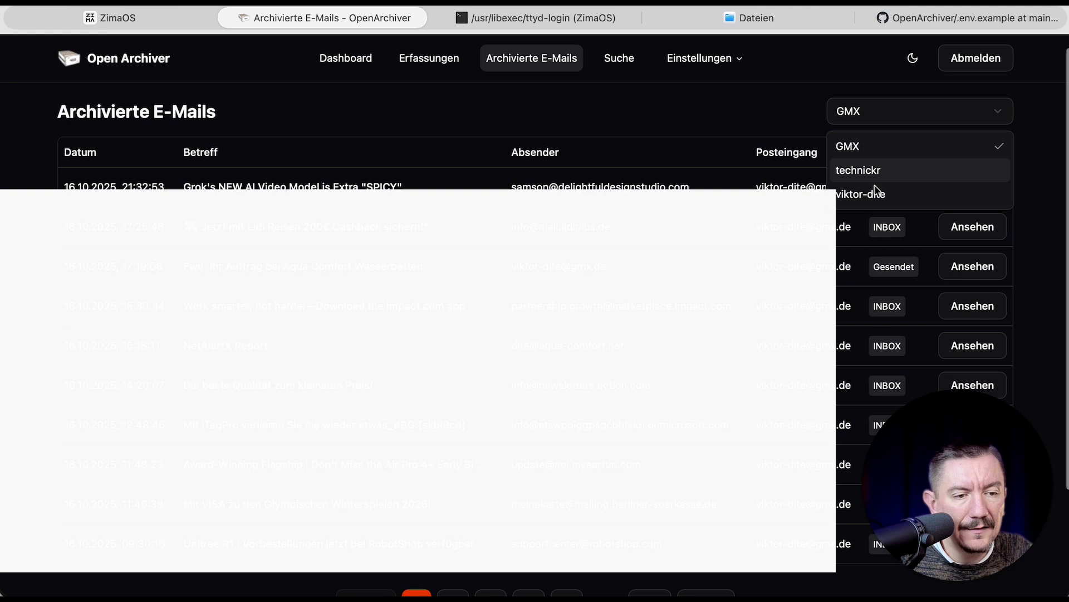
List the GMX source's archived e-mails in Archivierte E-Mails
click(413, 63)
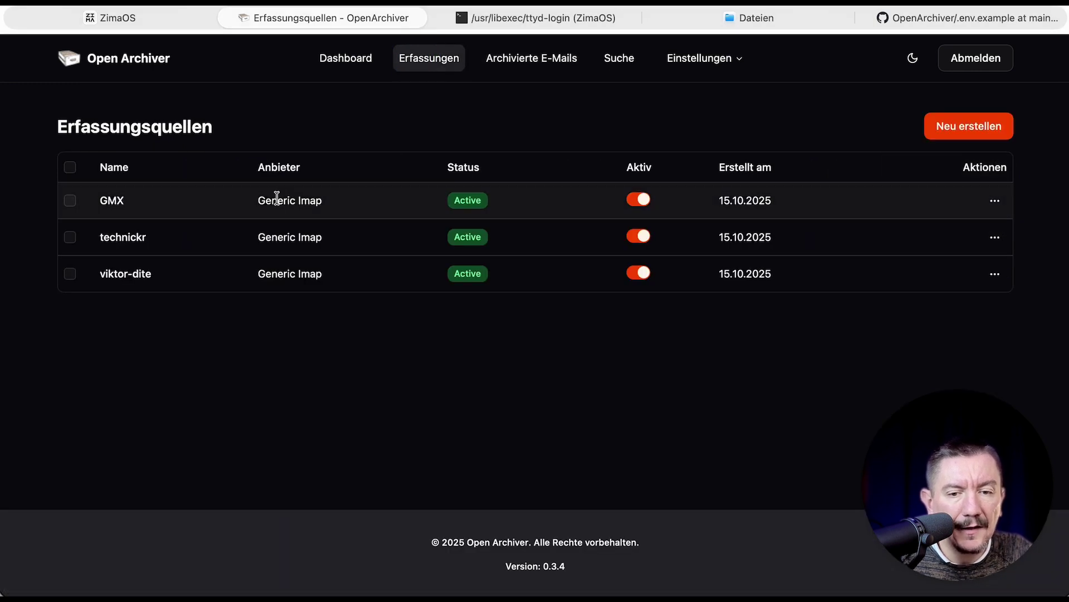
click(534, 68)
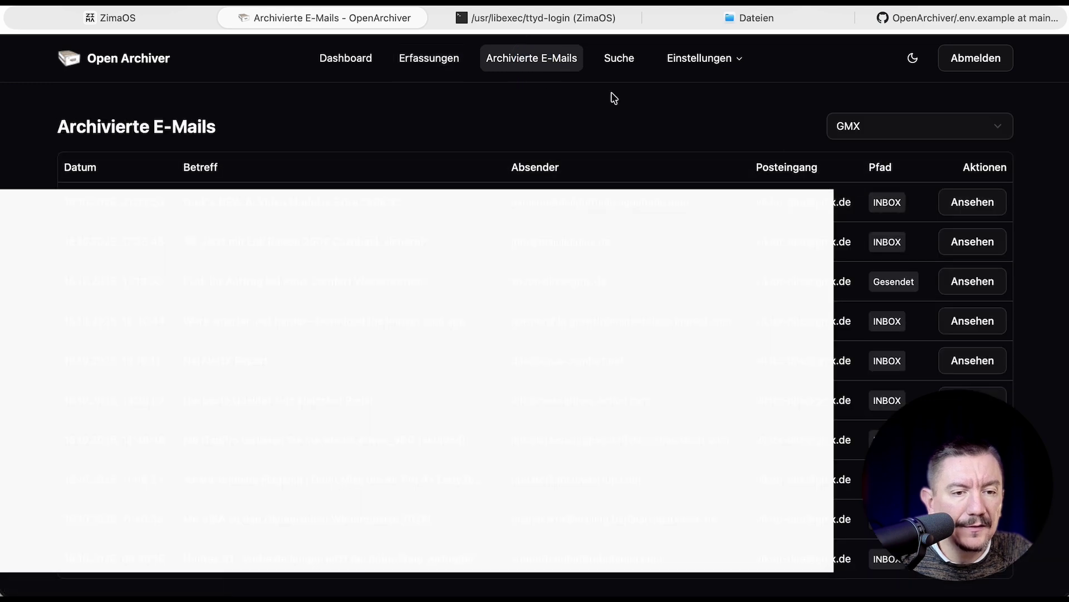
click(914, 127)
click(877, 209)
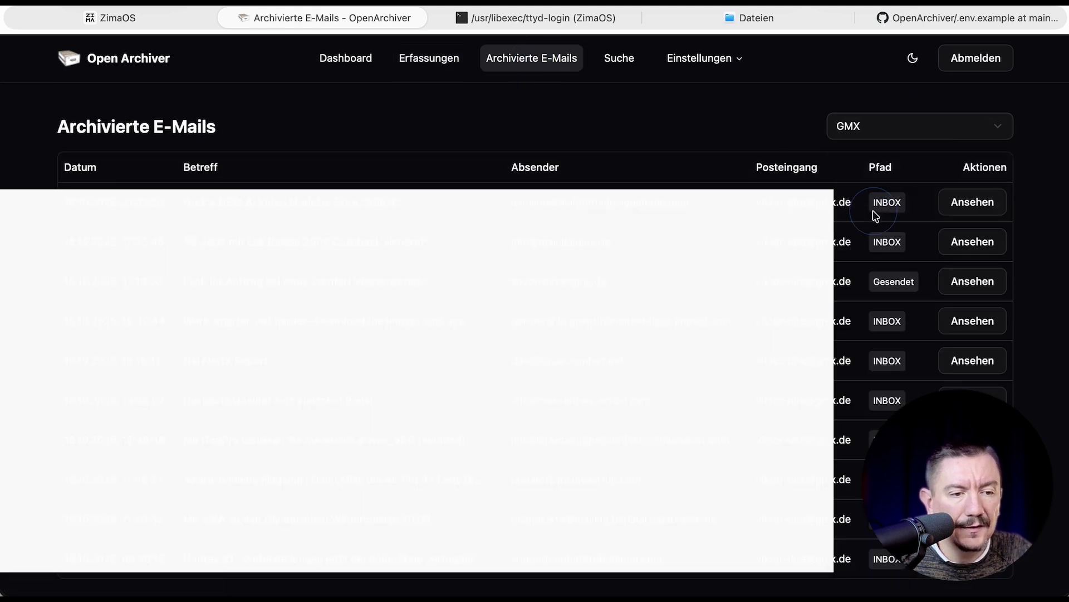